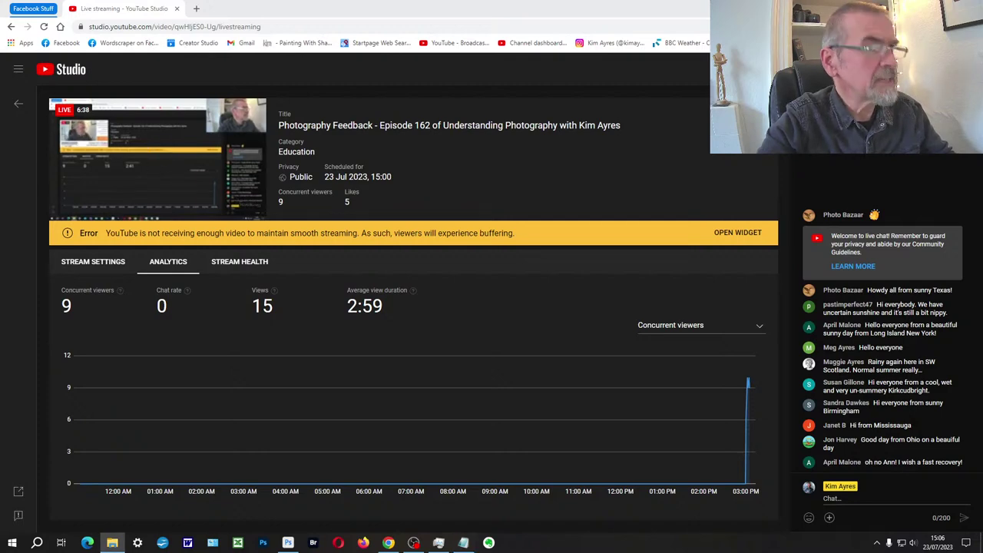
- Switch to Photoshop and examine the bright green sprout on the rock face in the full-colour waterfall photo
key(alt+Tab)
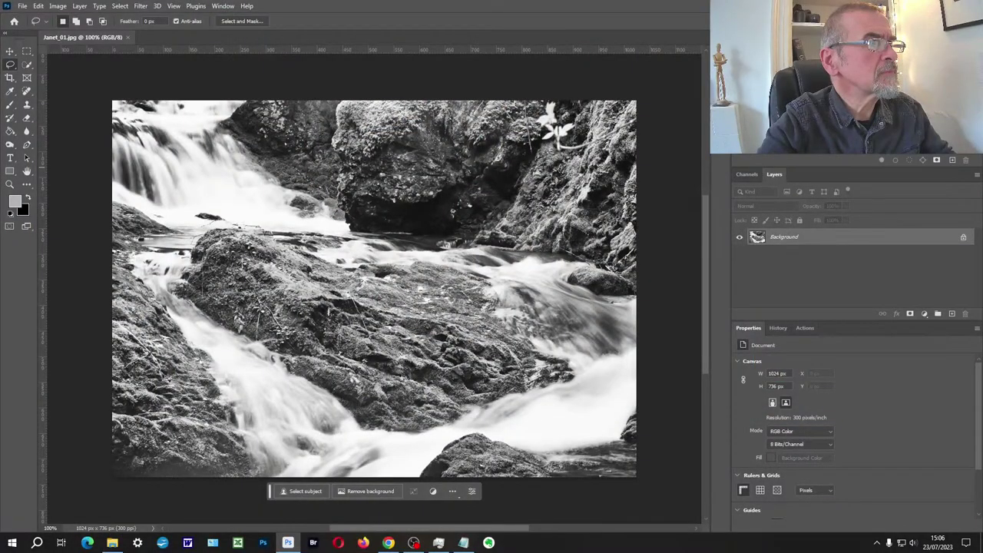
click(414, 542)
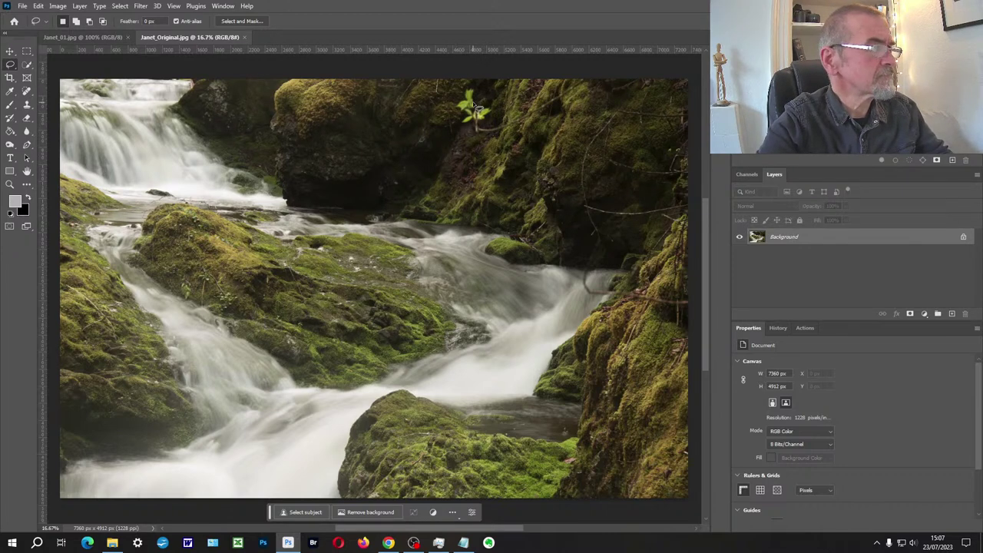
scroll(476, 107, up, 6)
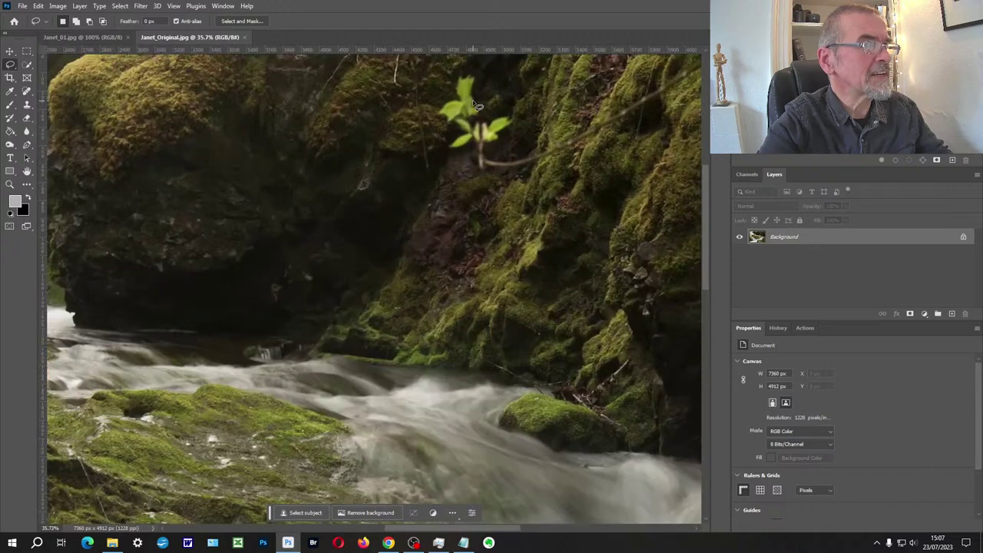
scroll(476, 108, down, 2)
key(alt+Tab)
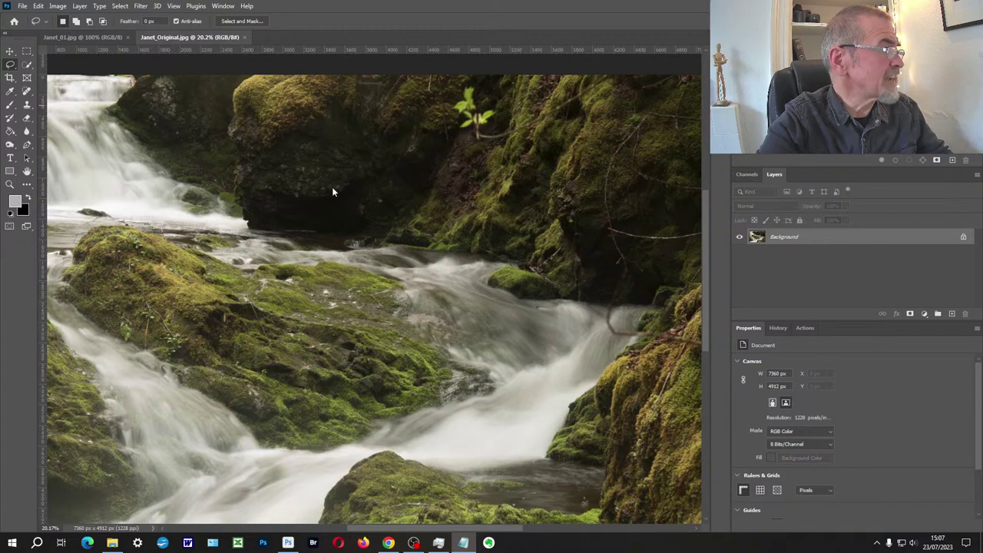
key(ctrl+0)
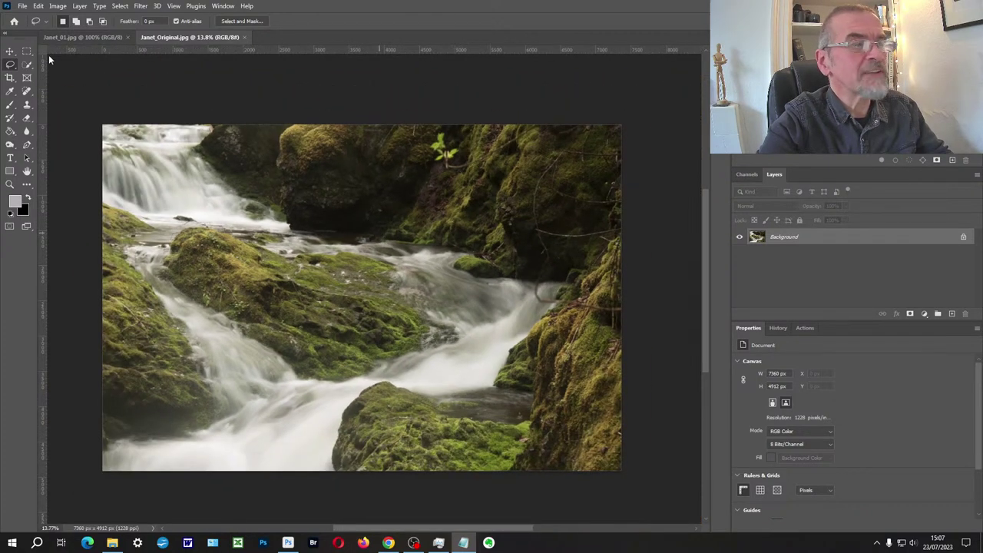
key(alt+Tab)
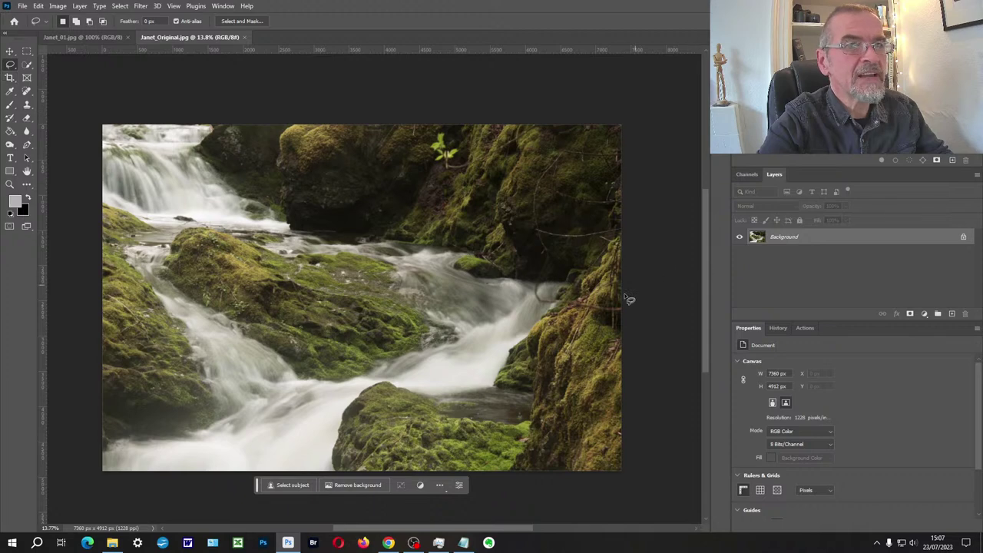
- Try tighter crops along the right and top edges of the colour waterfall photo, and restore the full frame
click(10, 78)
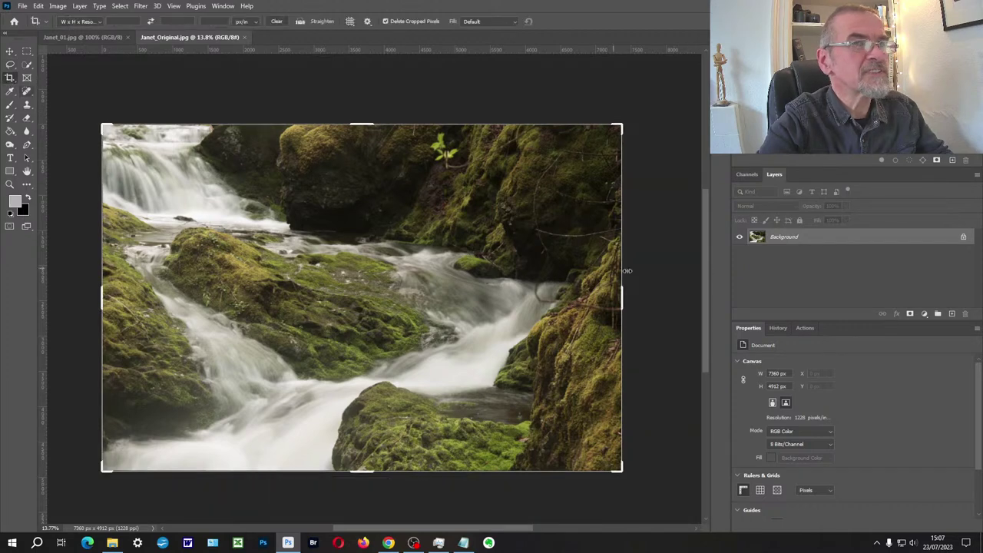
drag(622, 292, 524, 303)
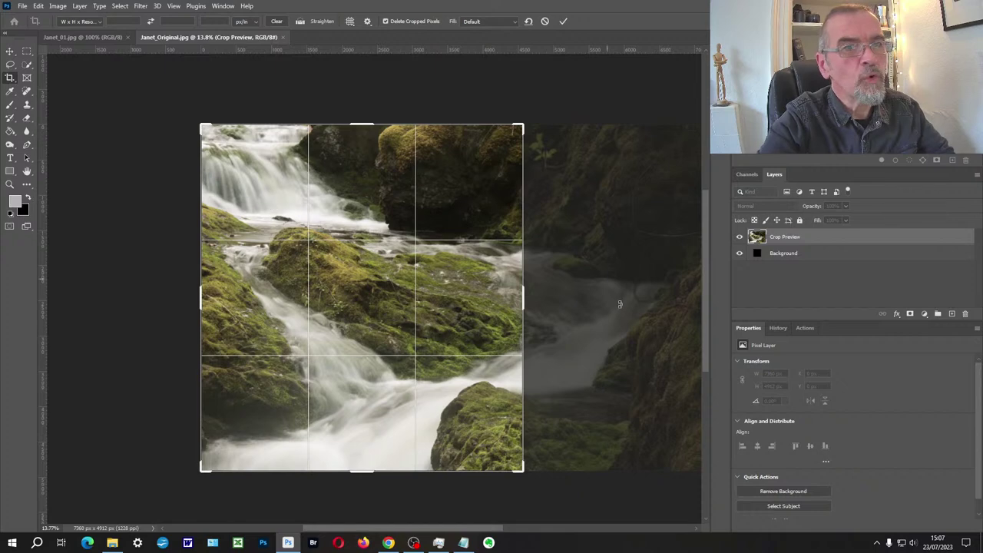
drag(523, 301, 618, 291)
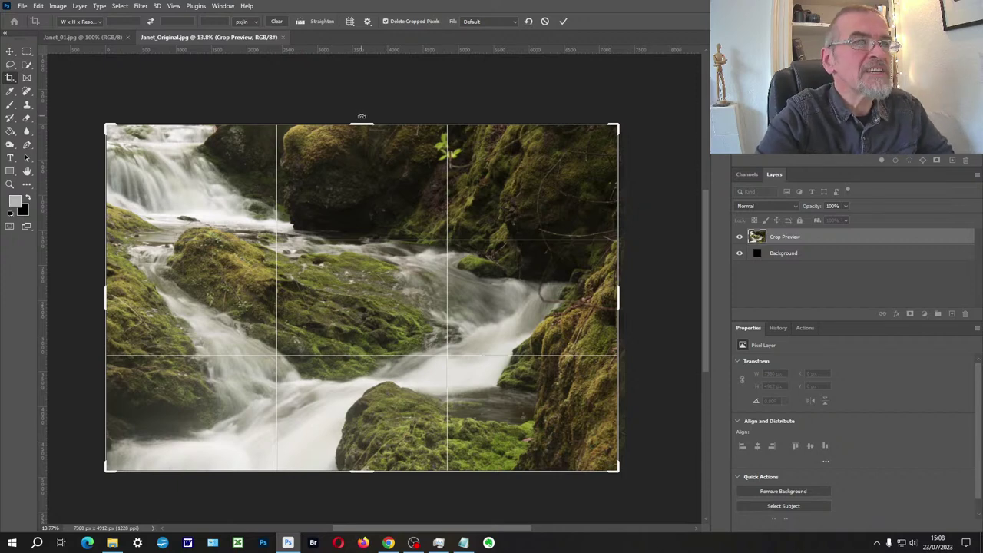
drag(361, 119, 356, 149)
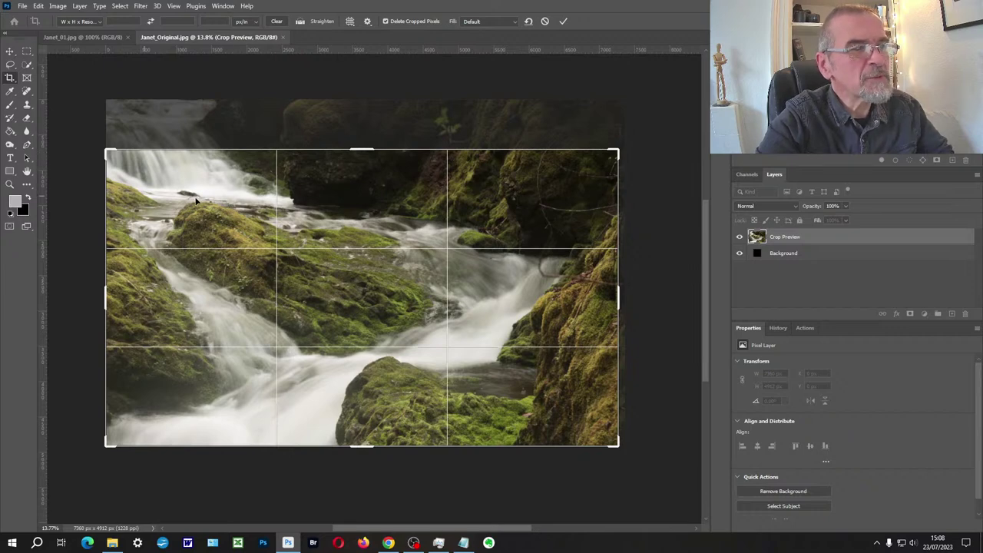
drag(372, 150, 364, 129)
drag(618, 291, 620, 292)
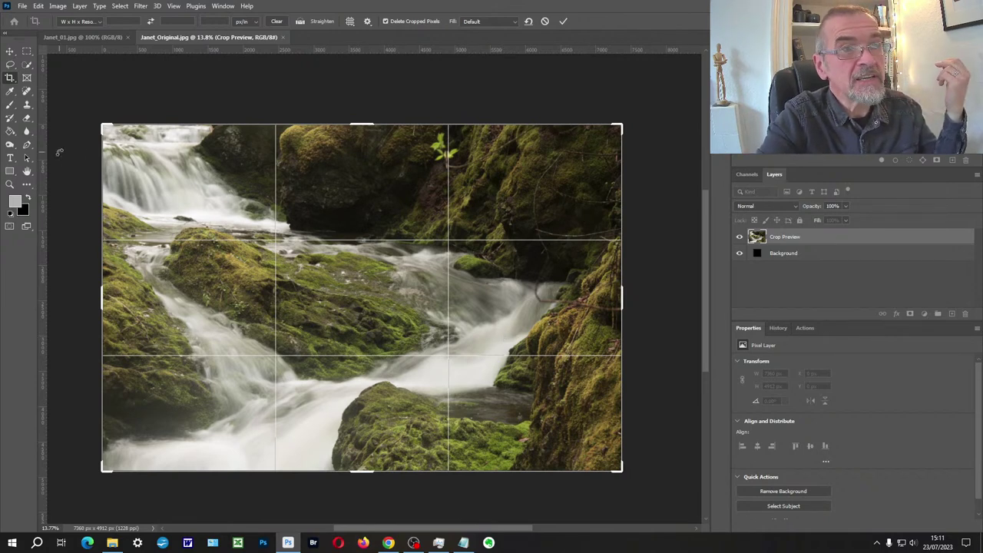
- Try content-aware Spot Healing on the mid-stream rapids with the brush enlarged to at least 1500 px
click(26, 90)
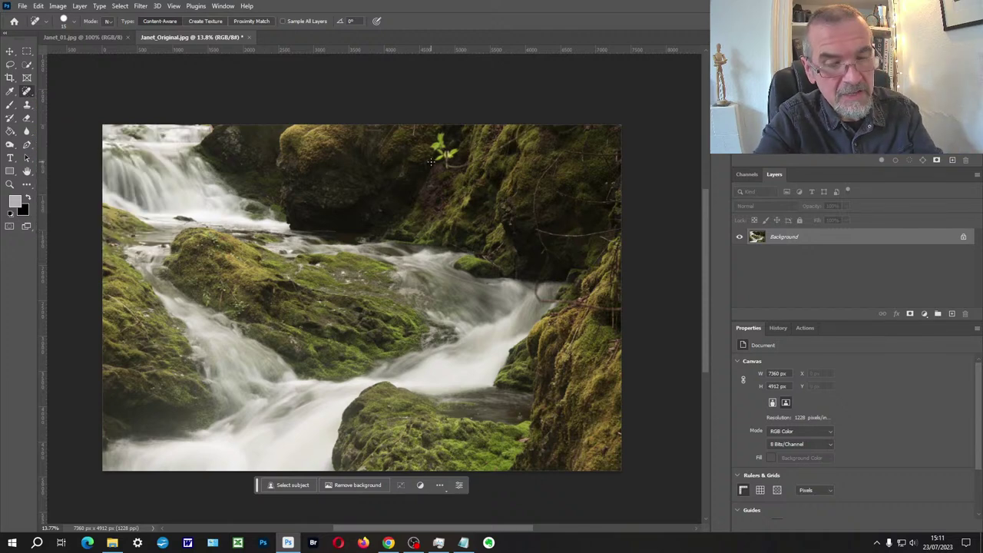
key(bracketright)
key(bracketright)
key(bracketright)
key(bracketright)
key(bracketright)
key(bracketright)
key(bracketright)
key(bracketright)
key(bracketright)
key(bracketright)
key(bracketright)
key(bracketright)
key(bracketright)
key(bracketright)
key(bracketright)
key(bracketright)
key(bracketright)
key(bracketright)
key(bracketright)
key(bracketright)
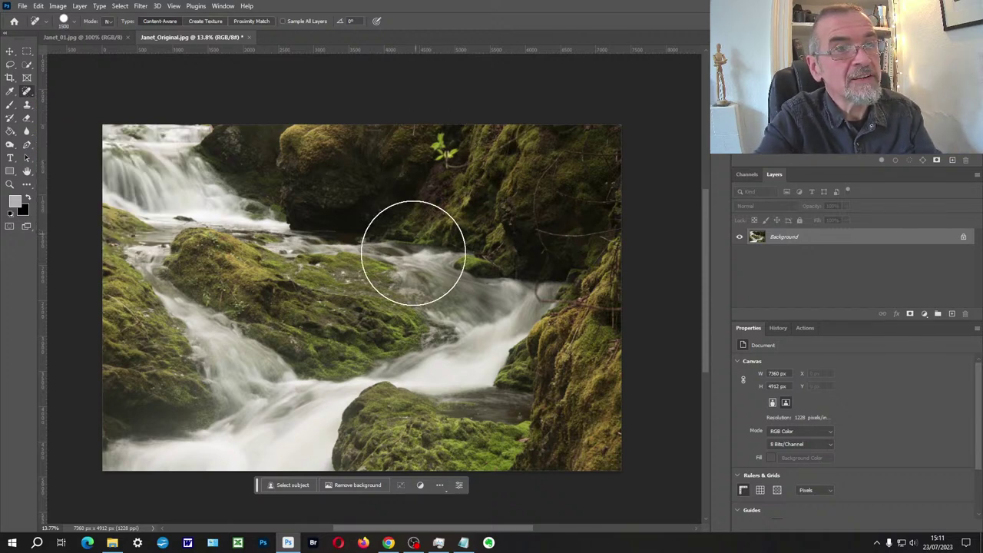
click(417, 271)
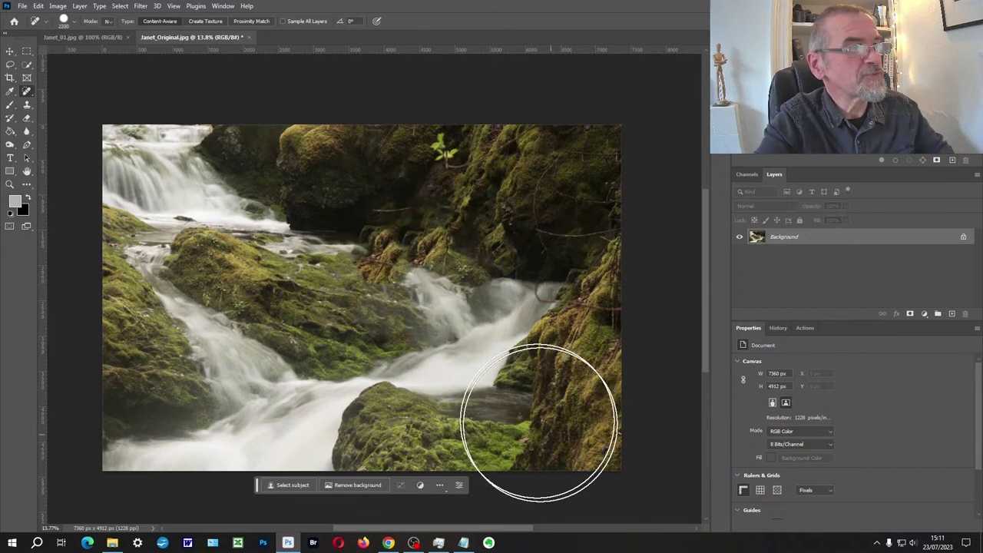
- Try healing over the rapids and the base of the upper waterfall with a 2200 px brush
drag(450, 292, 428, 264)
click(428, 263)
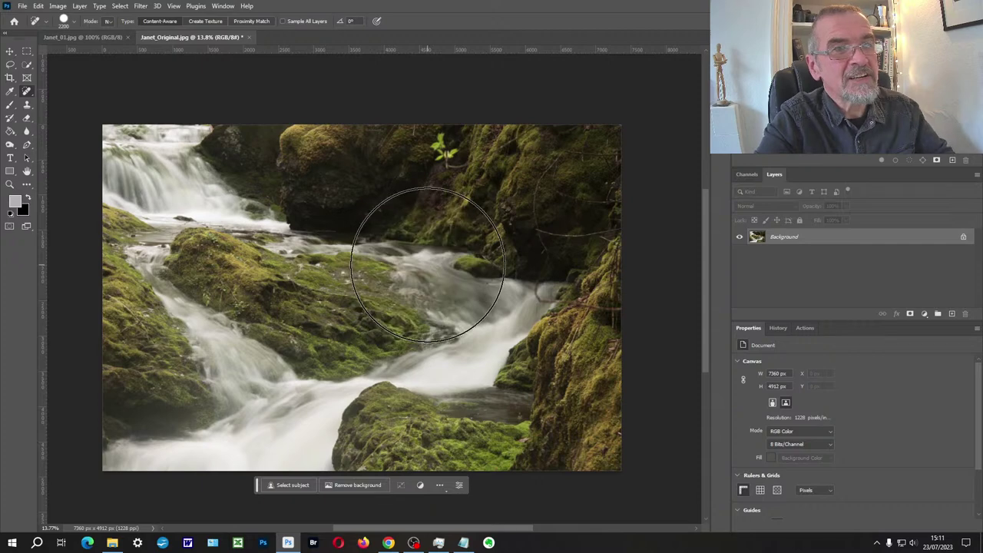
click(401, 230)
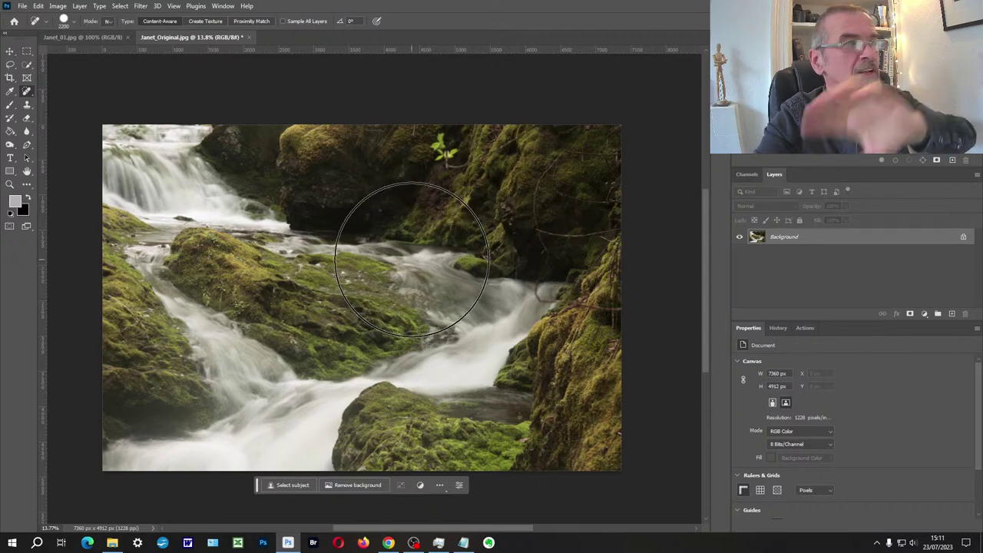
click(189, 211)
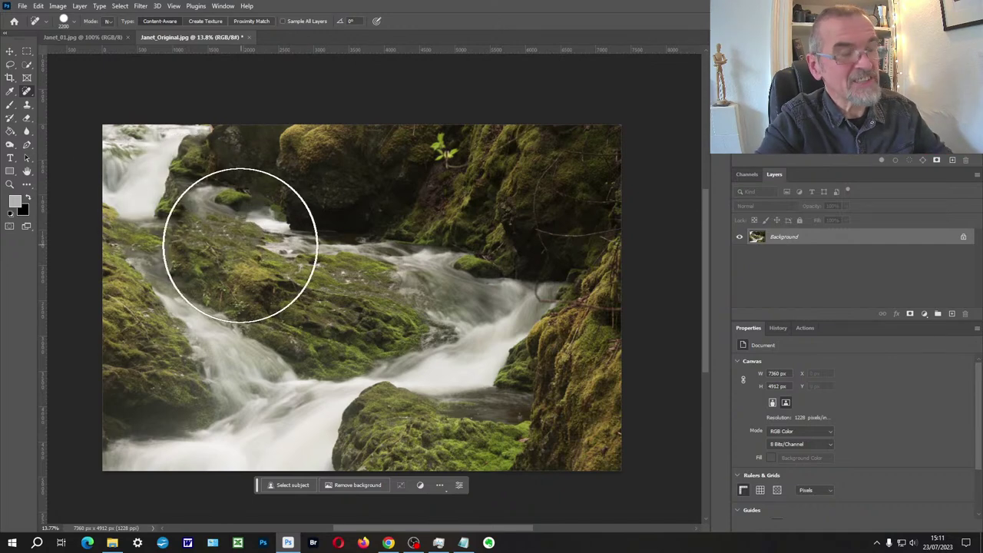
- Heal away the bright green sprout and its twig on the dark rock face with a 200 px Spot Healing Brush
scroll(439, 162, up, 4)
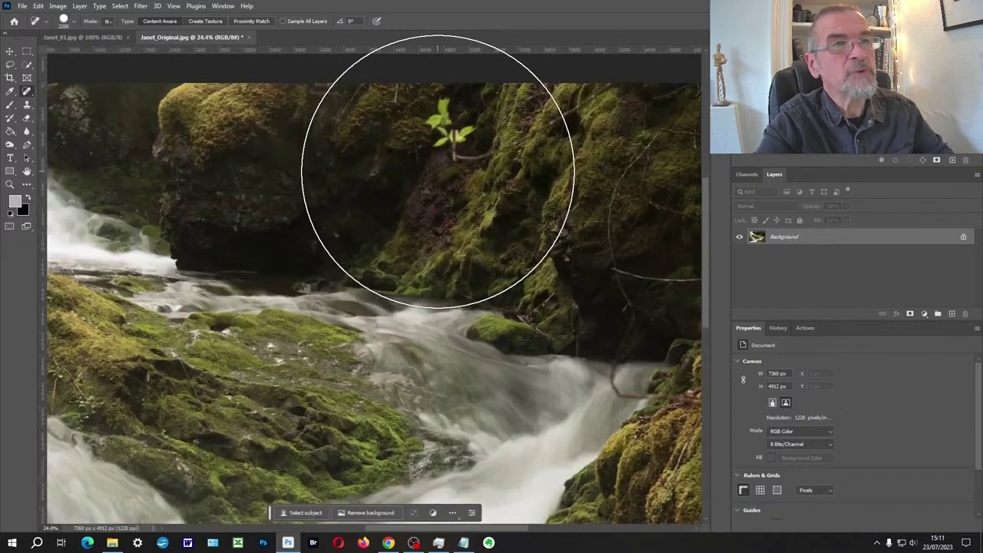
key(bracketleft)
key(bracketleft)
key(bracketleft)
key(bracketleft)
key(bracketleft)
key(bracketleft)
key(bracketleft)
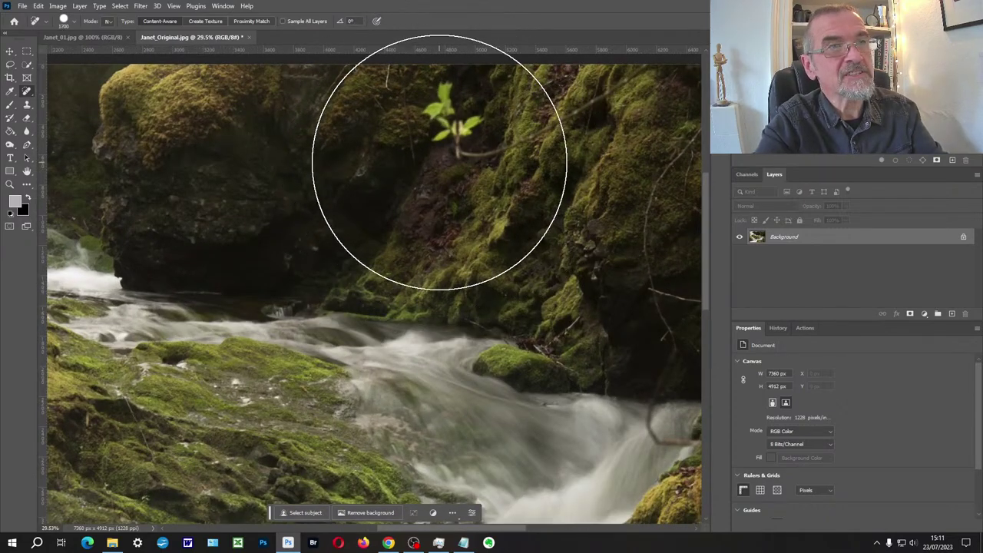
key(bracketleft)
key(bracketleft)
key(bracketleft)
key(bracketleft)
key(bracketleft)
key(bracketleft)
key(bracketleft)
key(bracketleft)
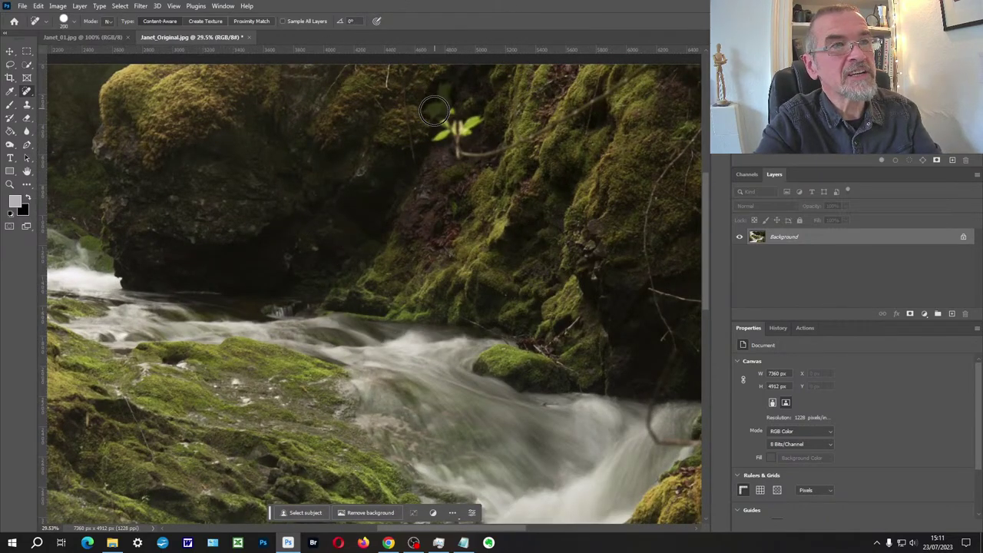
mouse_move(434, 131)
mouse_down()
mouse_move(480, 118)
mouse_move(457, 141)
mouse_move(480, 151)
mouse_move(453, 188)
mouse_up()
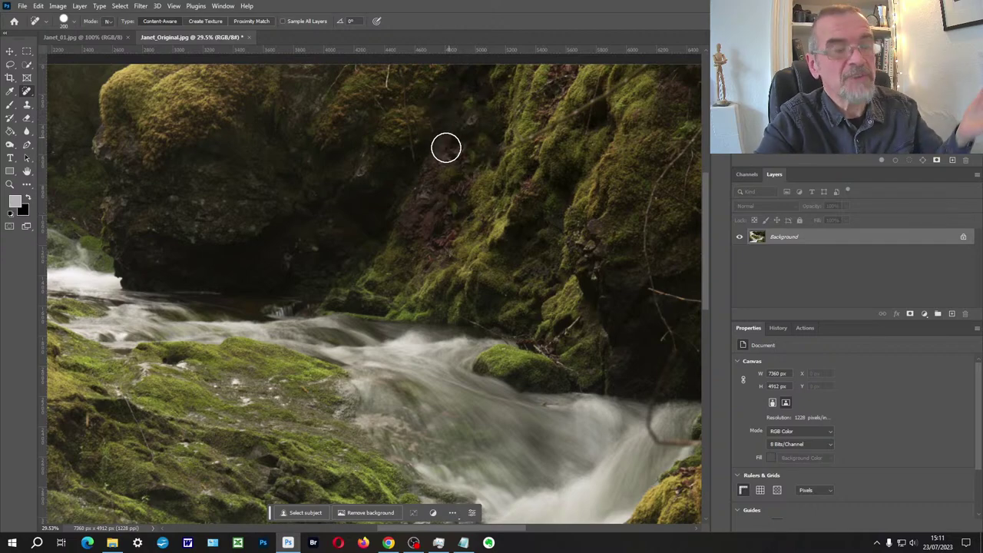
- Try the Clone Stamp at 600 px, copying the base of the upper waterfall onto the central rapids, and undo it
scroll(446, 148, down, 5)
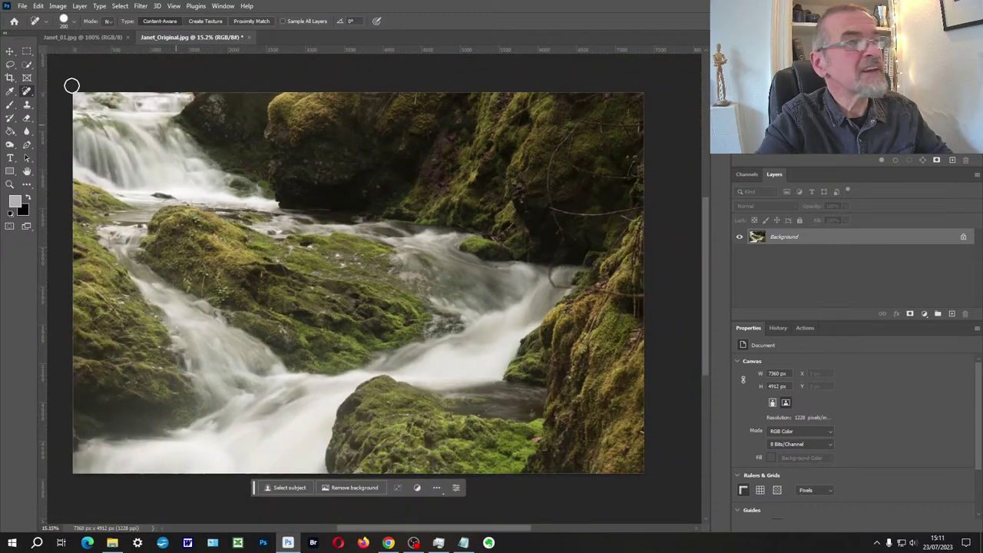
click(27, 104)
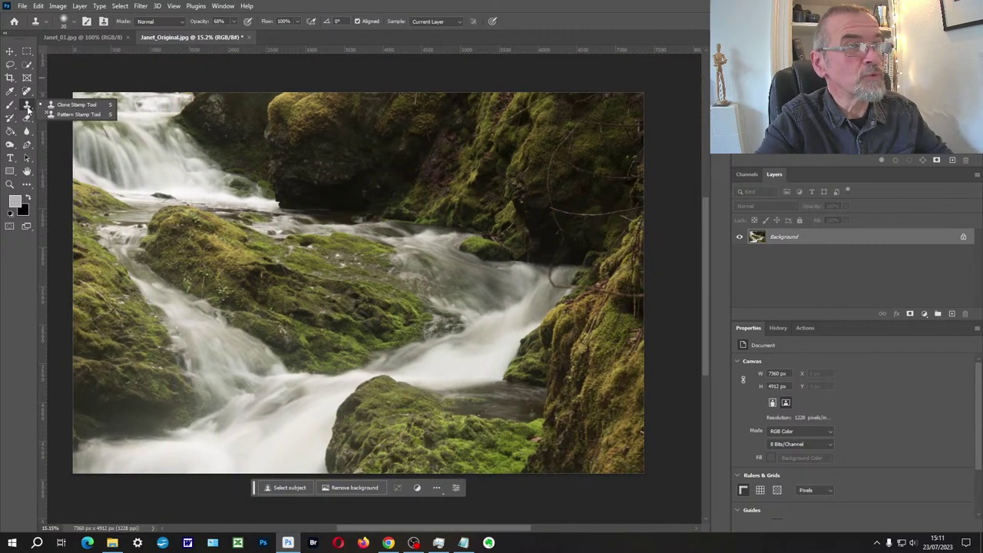
click(51, 105)
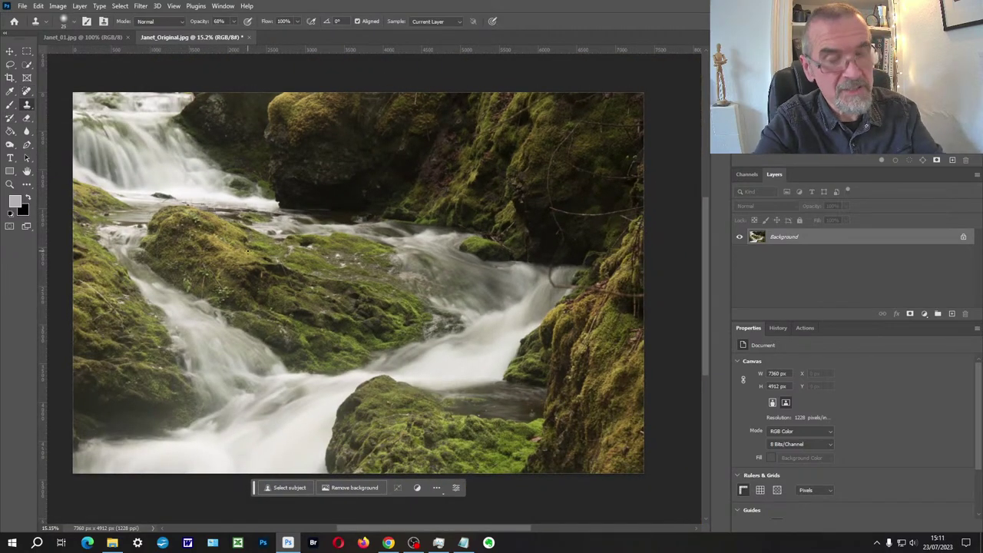
key(bracketright)
key(bracketright)
key(bracketright)
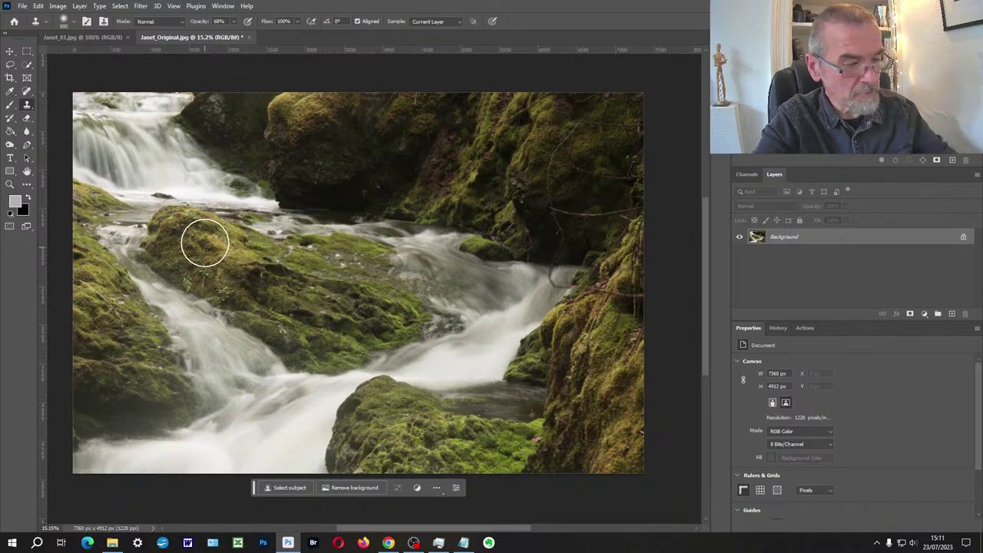
key(bracketright)
key(bracketright)
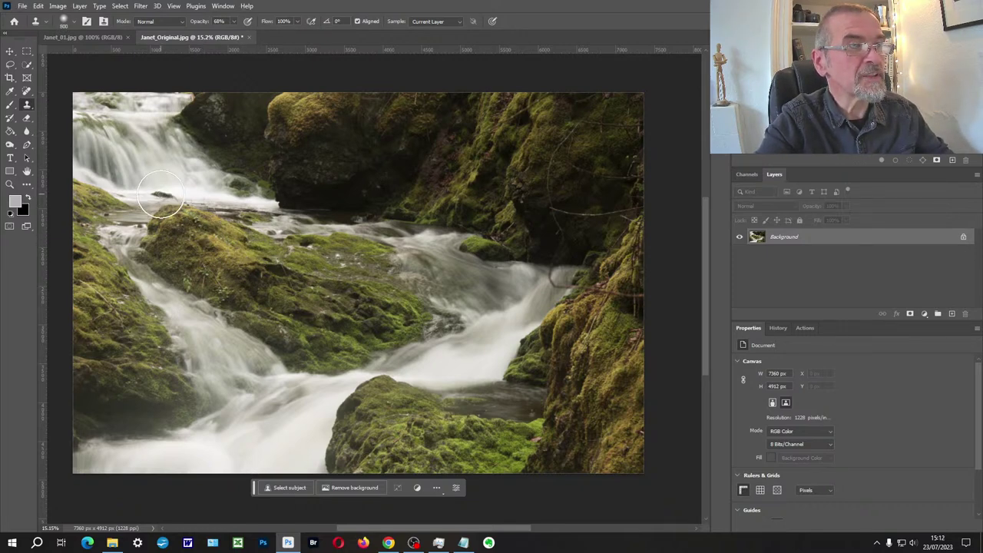
alt+click(161, 194)
mouse_move(454, 277)
mouse_down()
mouse_move(487, 303)
mouse_move(431, 303)
mouse_move(520, 261)
mouse_move(474, 329)
mouse_move(524, 243)
mouse_move(474, 336)
mouse_move(538, 251)
mouse_move(468, 302)
mouse_up()
key(ctrl+z)
- Try cloning the upper waterfall and mossy rock over the dark rock face, and undo it together with the sprout's healing
alt+click(116, 278)
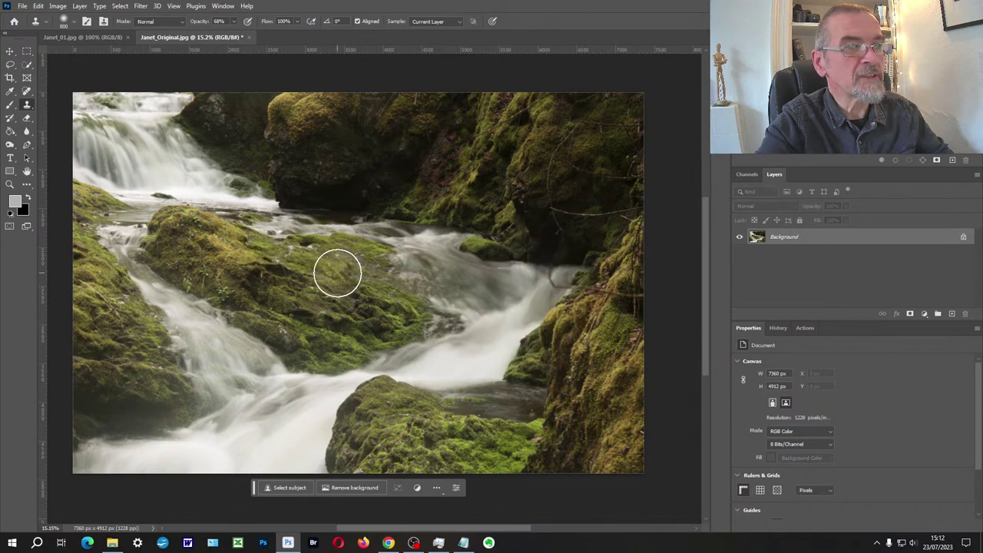
mouse_move(336, 272)
mouse_down()
mouse_move(353, 250)
mouse_move(392, 255)
mouse_move(426, 289)
mouse_move(420, 298)
mouse_move(410, 278)
mouse_move(441, 192)
mouse_move(357, 172)
mouse_move(383, 118)
mouse_up()
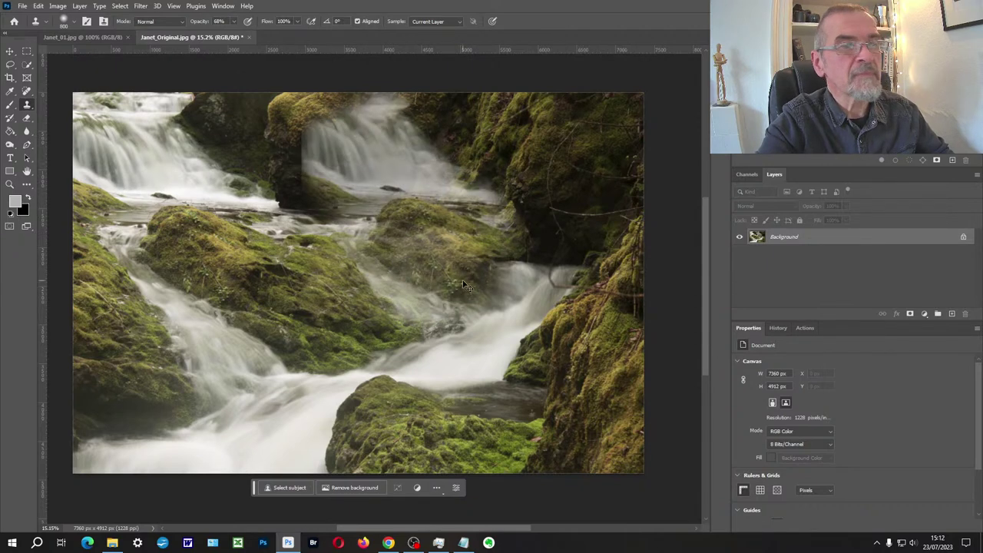
key(ctrl+z)
key(ctrl+z)
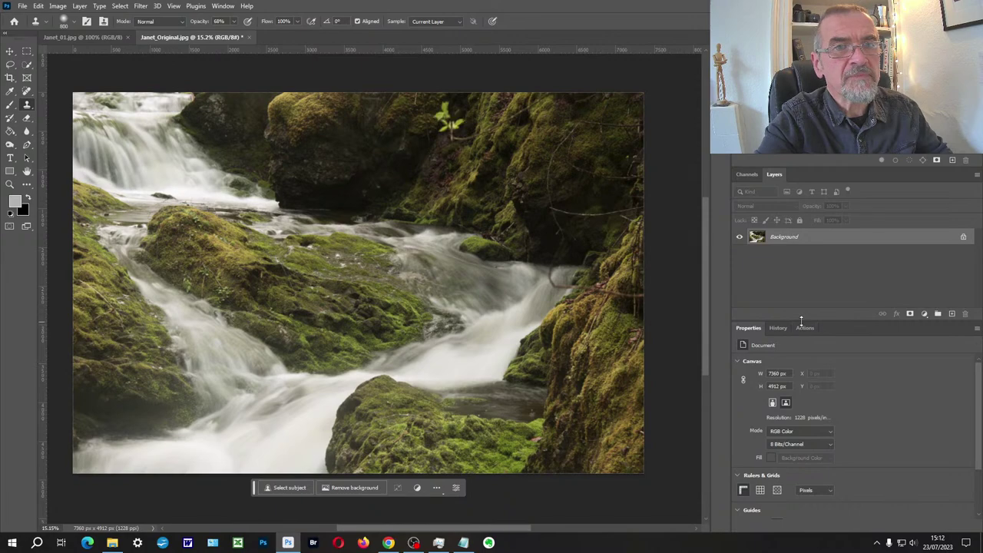
- Clone dark rock over the sprout's left leaves using a 200 px Clone Stamp at 100% opacity
scroll(495, 130, up, 3)
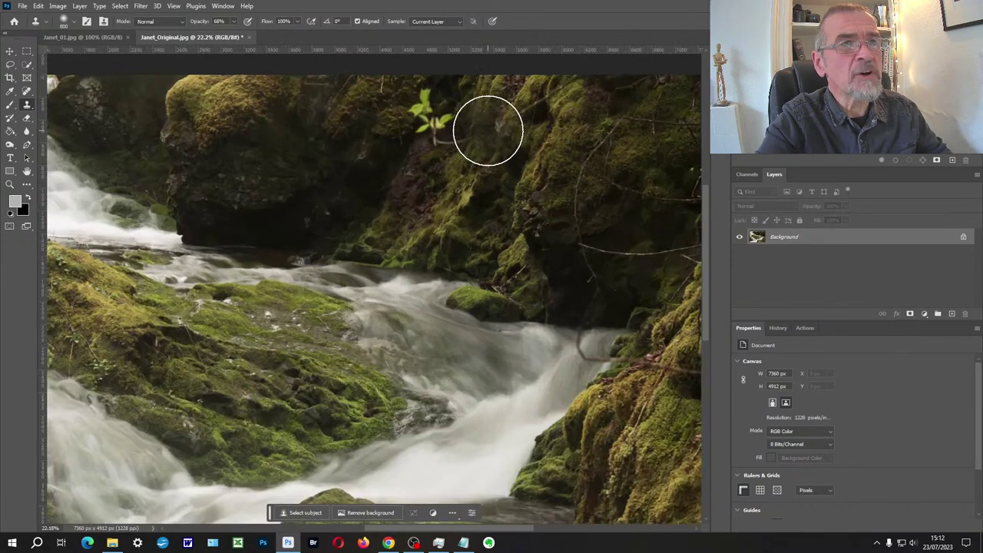
drag(449, 179, 443, 219)
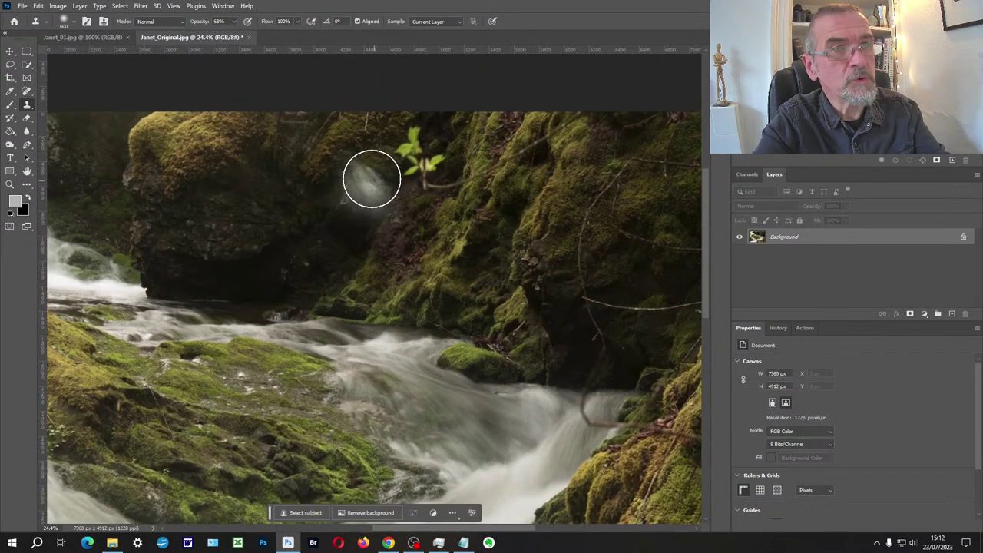
alt+click(372, 234)
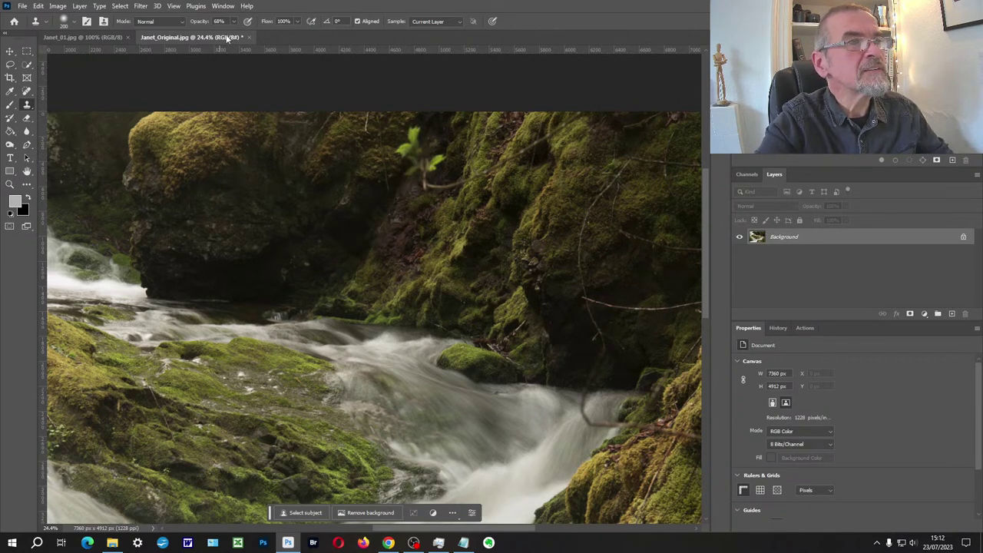
drag(233, 23, 298, 31)
mouse_move(406, 174)
mouse_down()
mouse_move(431, 137)
mouse_move(422, 157)
mouse_move(403, 134)
mouse_move(413, 129)
mouse_move(399, 156)
mouse_up()
alt+click(356, 133)
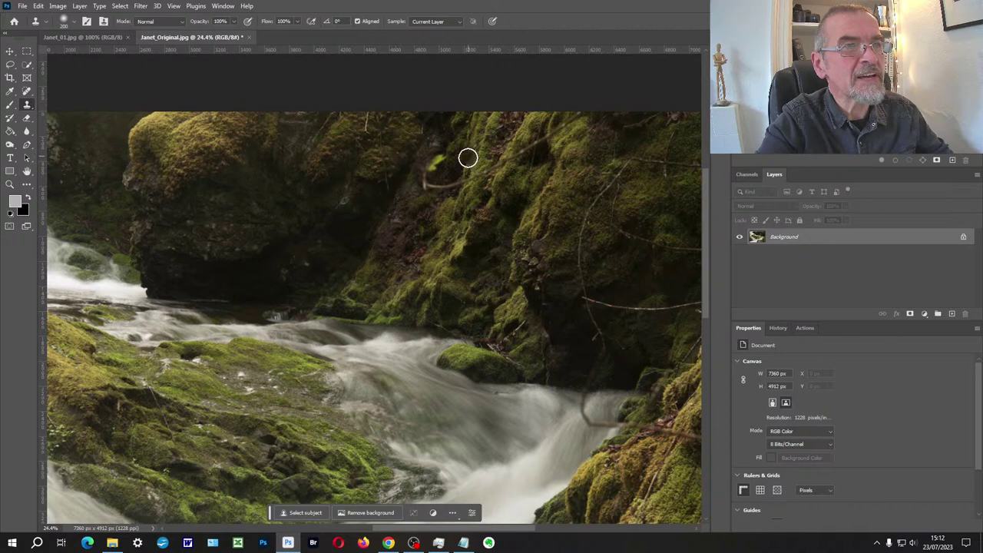
- Clone nearby rock and moss over the sprout's remaining leaf and curved twig, resampling the source between strokes
alt+click(421, 201)
mouse_move(450, 132)
mouse_down()
mouse_move(419, 184)
mouse_move(453, 183)
mouse_move(468, 226)
mouse_move(477, 216)
mouse_up()
alt+click(479, 137)
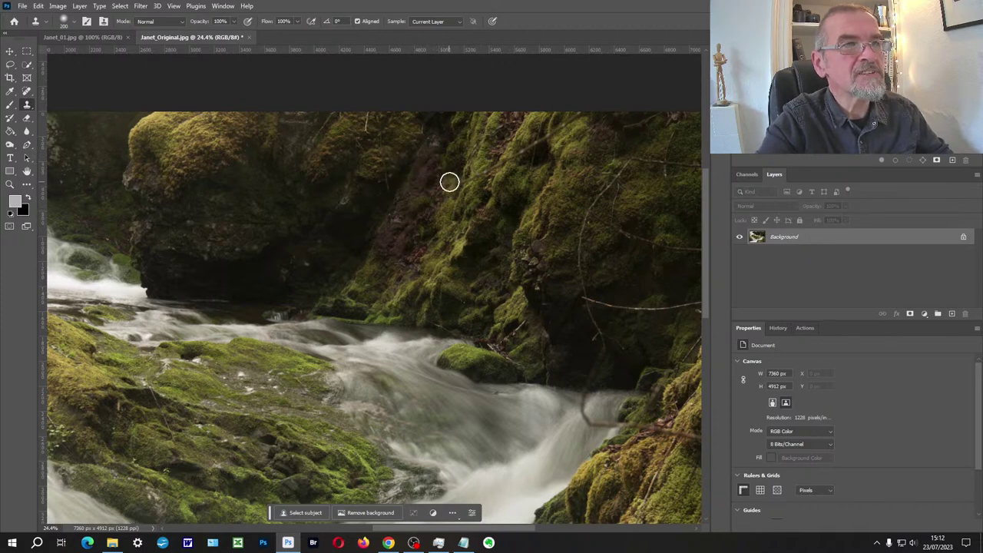
mouse_move(450, 180)
mouse_down()
mouse_move(472, 175)
mouse_move(522, 213)
mouse_move(508, 182)
mouse_move(467, 180)
mouse_up()
alt+click(488, 129)
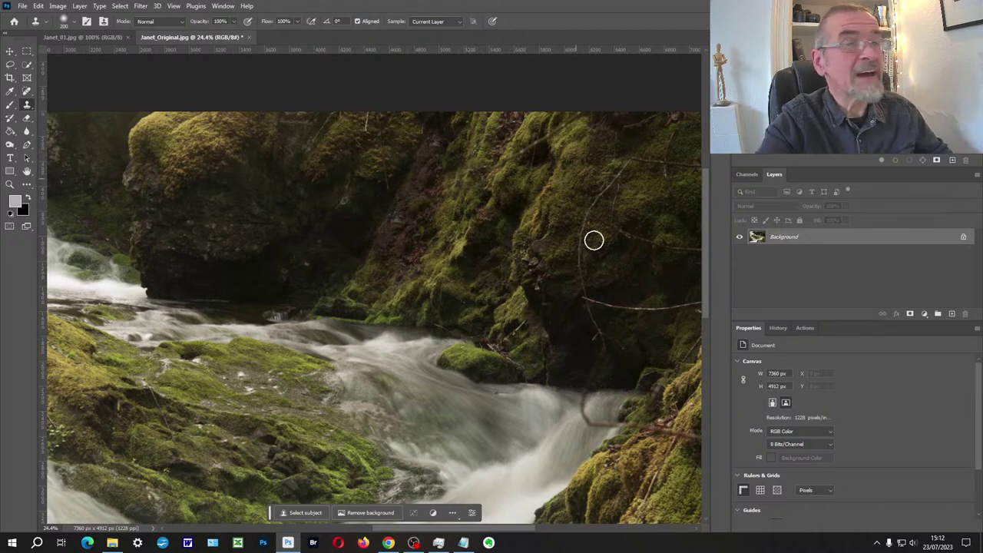
- Revert the photo to its originally opened state, discarding all Clone Stamp strokes
scroll(492, 315, down, 1)
scroll(376, 229, down, 5)
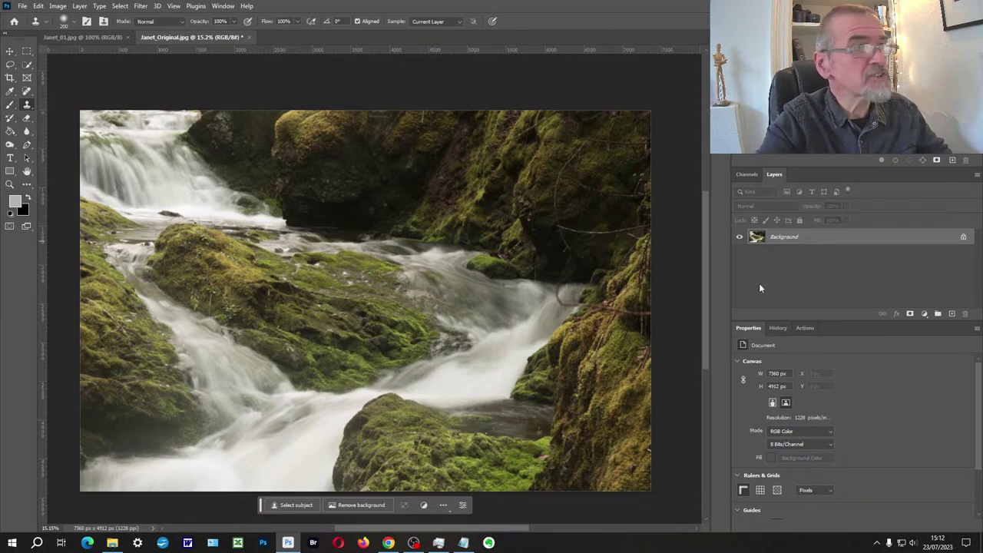
click(778, 328)
click(767, 359)
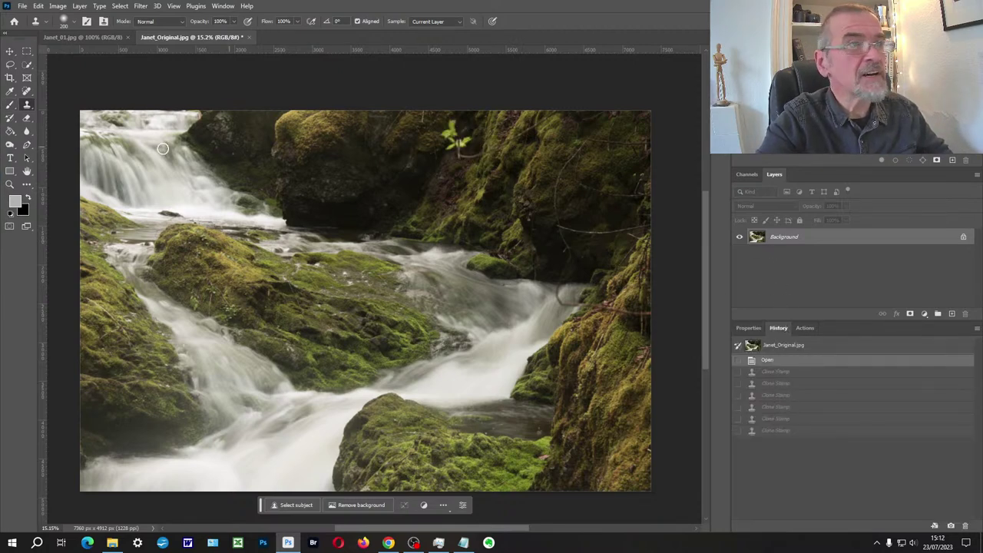
- Outline the green sprout with the Patch tool, replace it with the adjacent mossy rock, and deselect
click(27, 91)
click(69, 120)
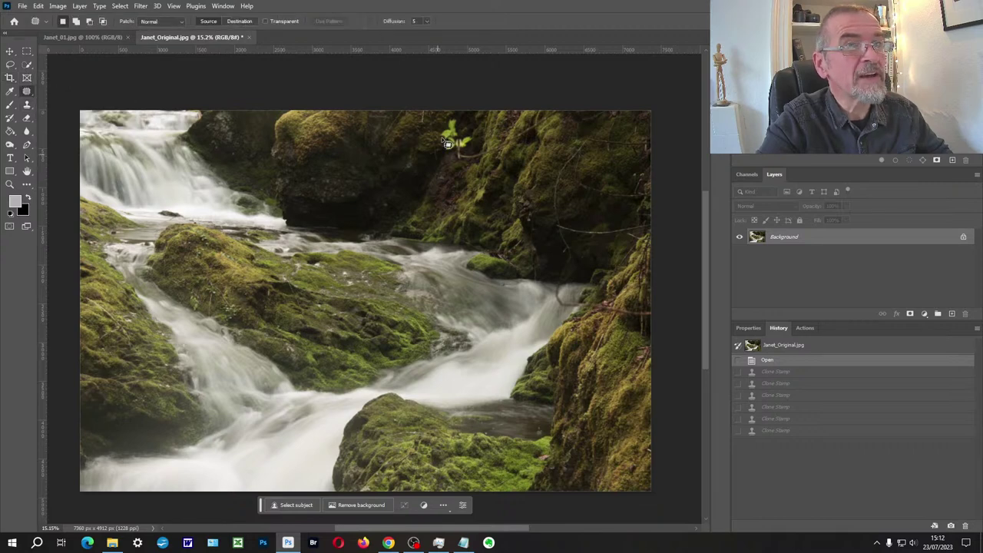
mouse_move(457, 120)
mouse_down()
mouse_move(429, 135)
mouse_move(438, 166)
mouse_move(462, 176)
mouse_move(495, 150)
mouse_up()
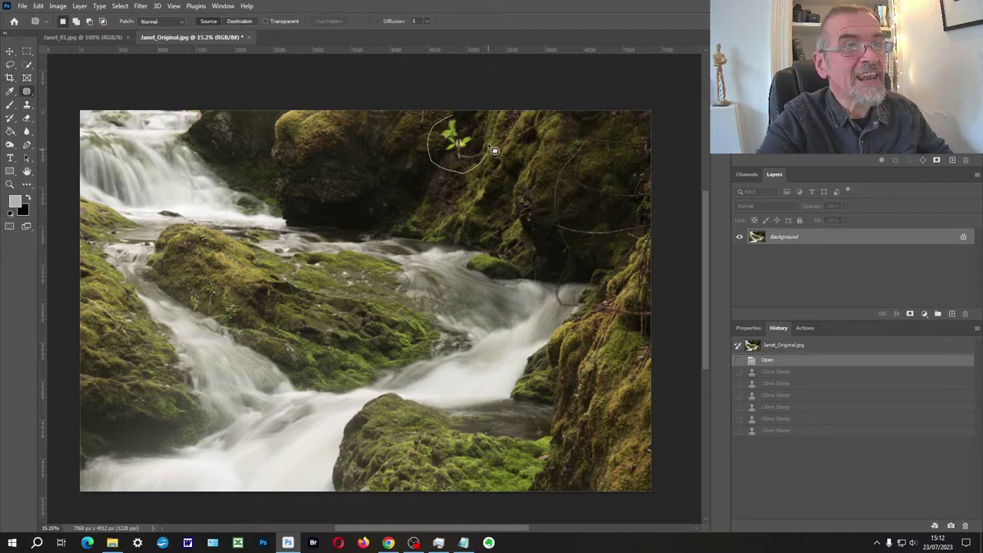
mouse_move(465, 119)
mouse_down()
mouse_move(424, 177)
mouse_move(384, 184)
mouse_move(363, 156)
mouse_move(273, 149)
mouse_move(166, 191)
mouse_move(153, 180)
mouse_move(140, 202)
mouse_move(129, 193)
mouse_move(139, 165)
mouse_move(120, 175)
mouse_move(141, 165)
mouse_move(214, 243)
mouse_move(383, 326)
mouse_move(391, 435)
mouse_move(427, 481)
mouse_move(436, 263)
mouse_move(556, 183)
mouse_move(565, 157)
mouse_move(555, 150)
mouse_move(549, 158)
mouse_move(571, 173)
mouse_move(538, 159)
mouse_move(505, 178)
mouse_move(543, 152)
mouse_up()
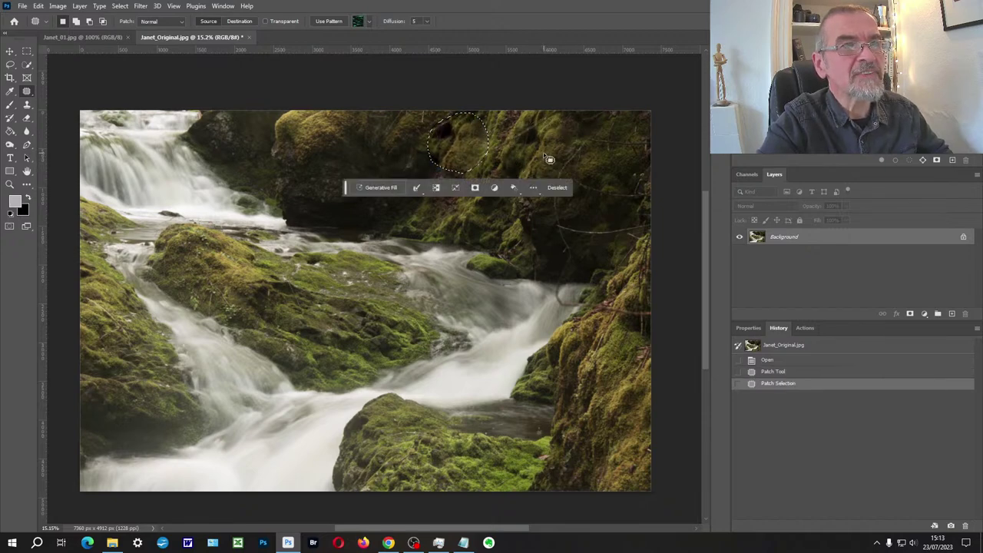
click(557, 187)
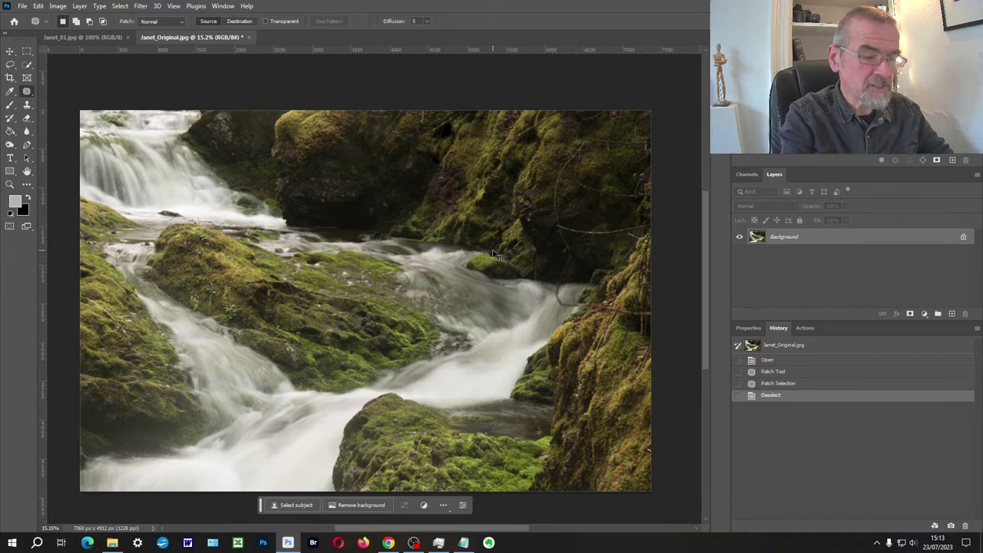
- Duplicate the patched background onto a new layer
key(ctrl+j)
click(141, 6)
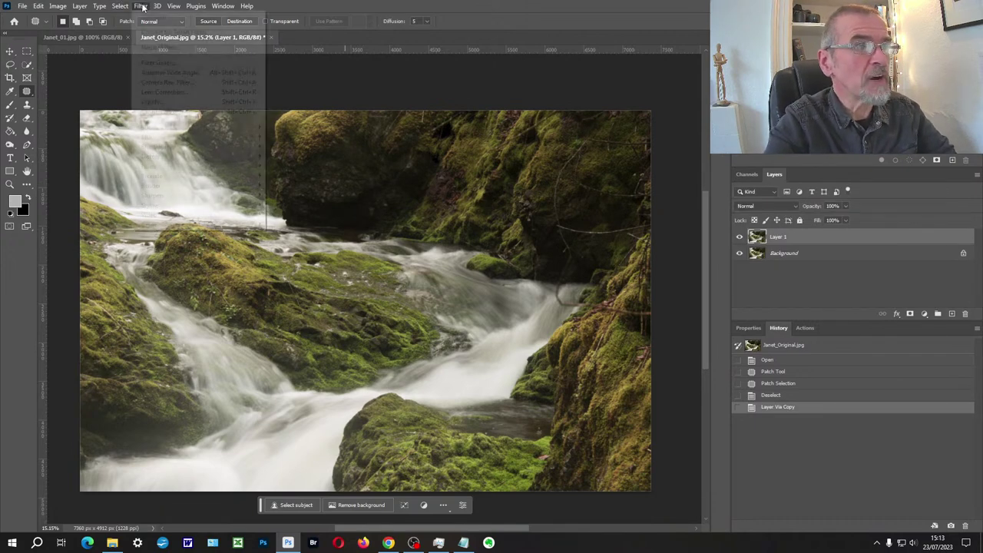
click(246, 6)
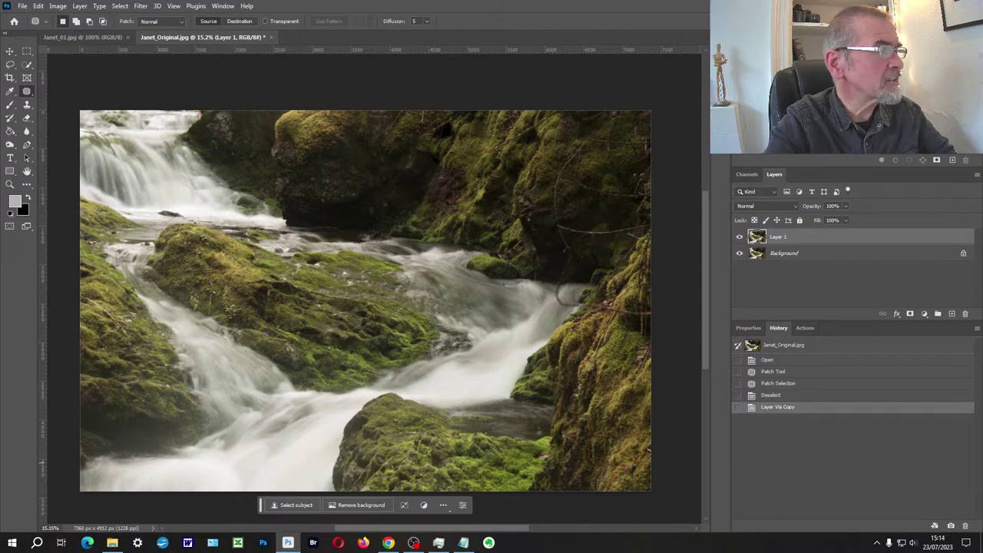
- Examine the upper waterfall's highlights in the black-and-white crop and return to the colour original
key(alt+Tab)
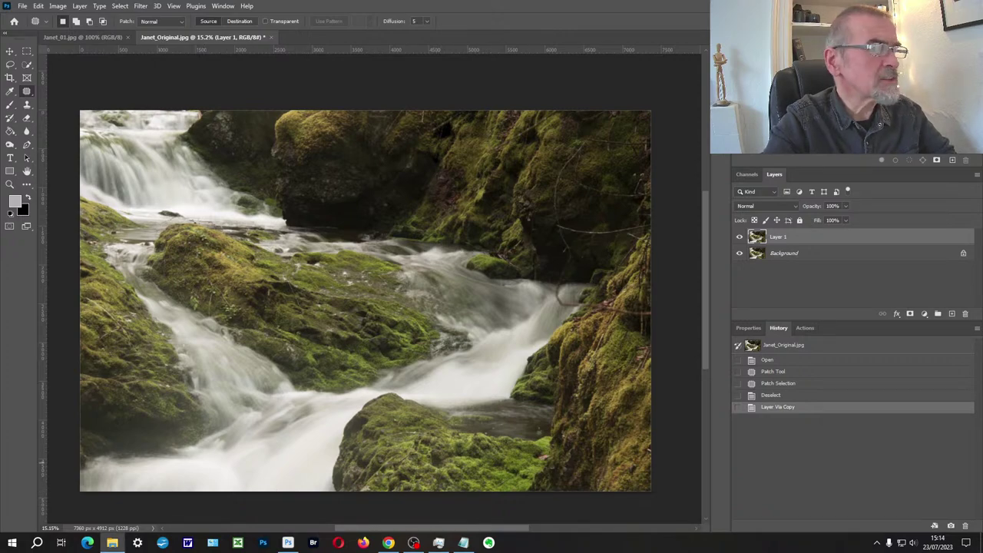
key(Return)
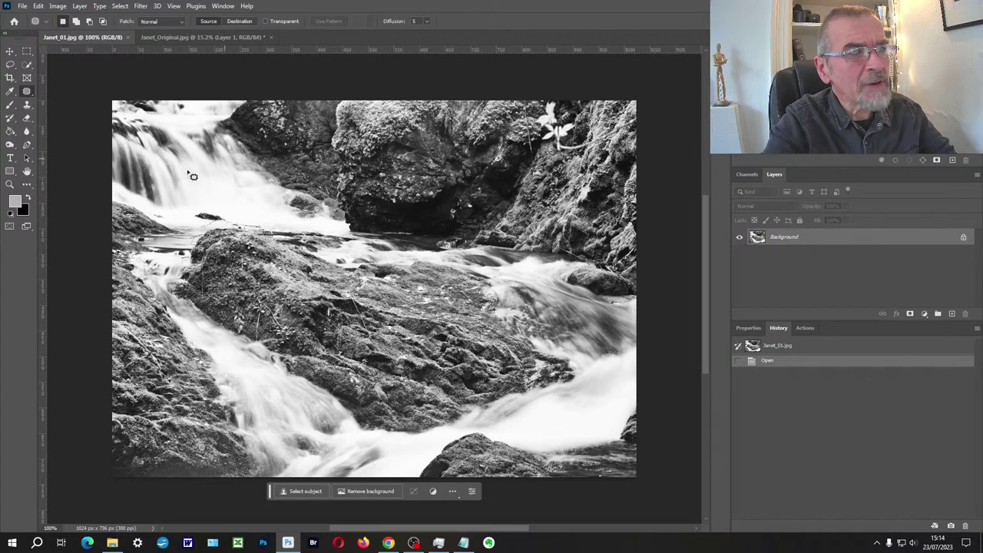
scroll(221, 213, up, 3)
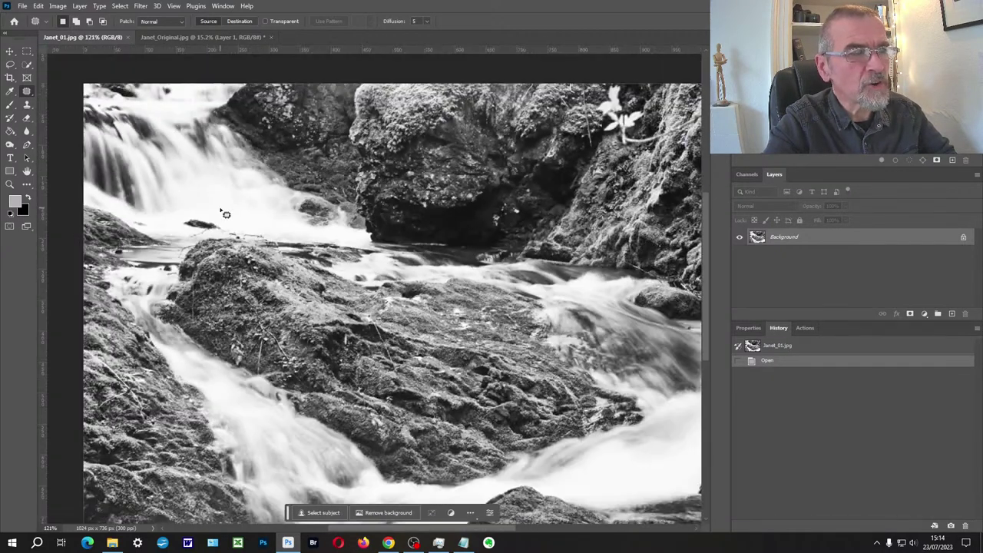
scroll(223, 213, down, 3)
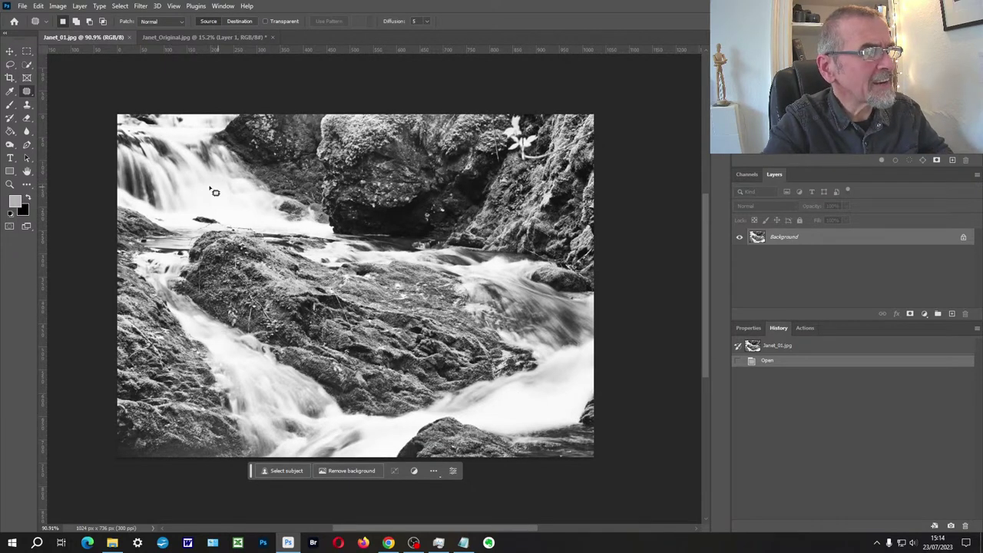
click(200, 38)
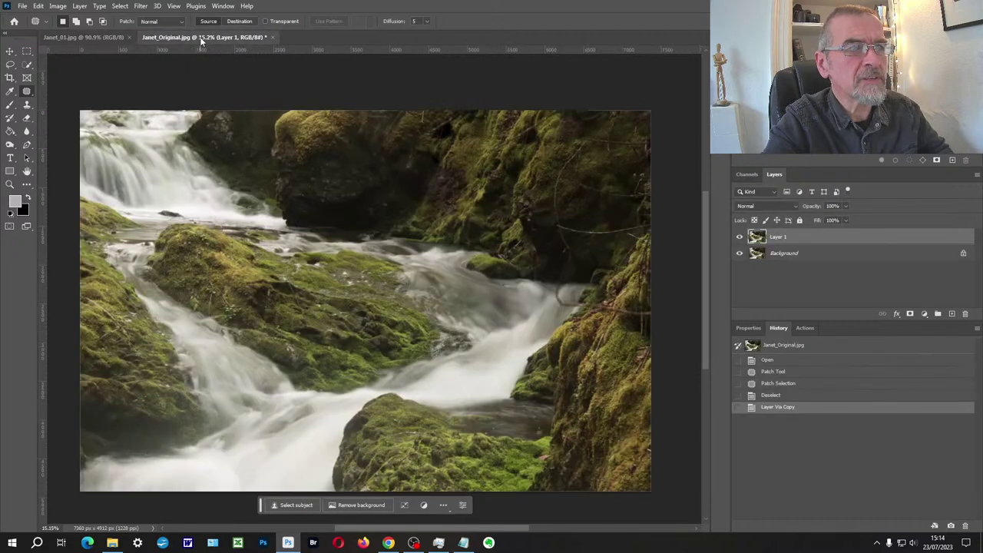
- Open the Camera Raw Filter on the duplicate layer and convert the photo to black and white
click(140, 6)
click(169, 82)
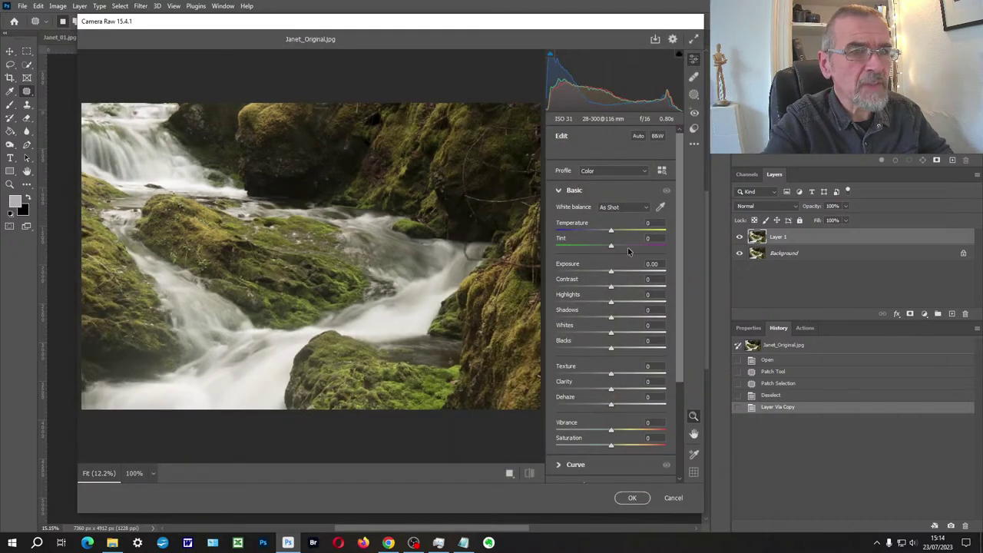
scroll(682, 371, down, 3)
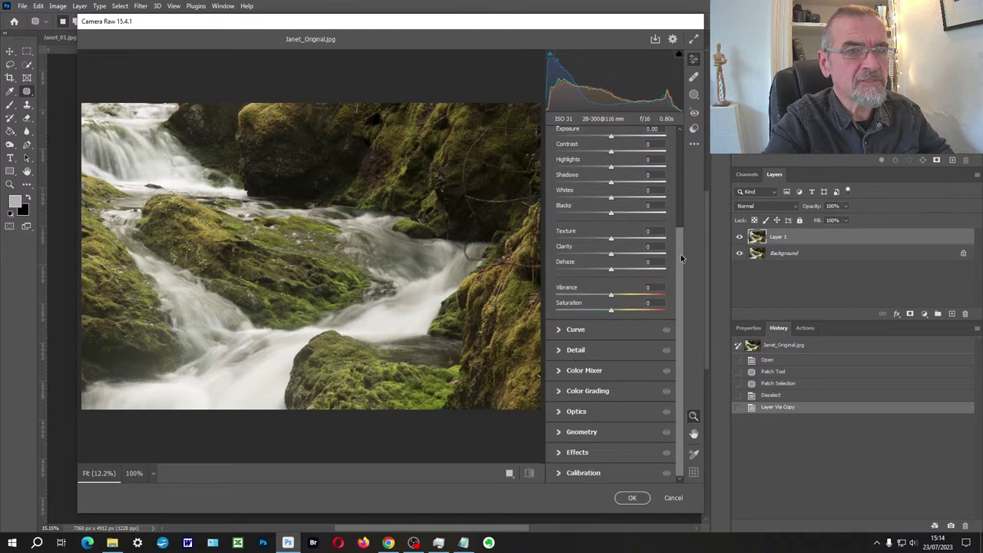
scroll(676, 238, up, 3)
click(658, 136)
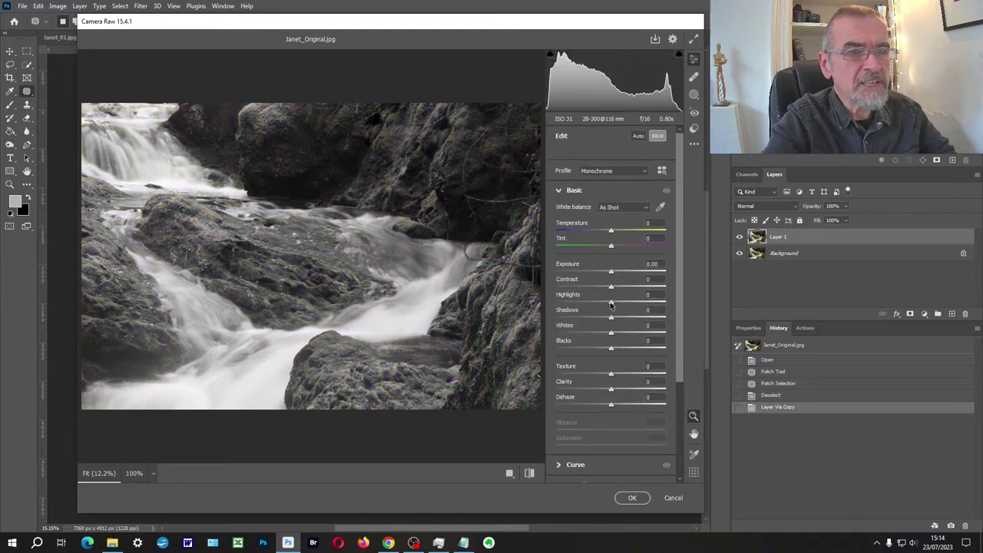
- Lower the Highlights to -94 and check the upper waterfall's detail at 100%
drag(611, 304, 559, 302)
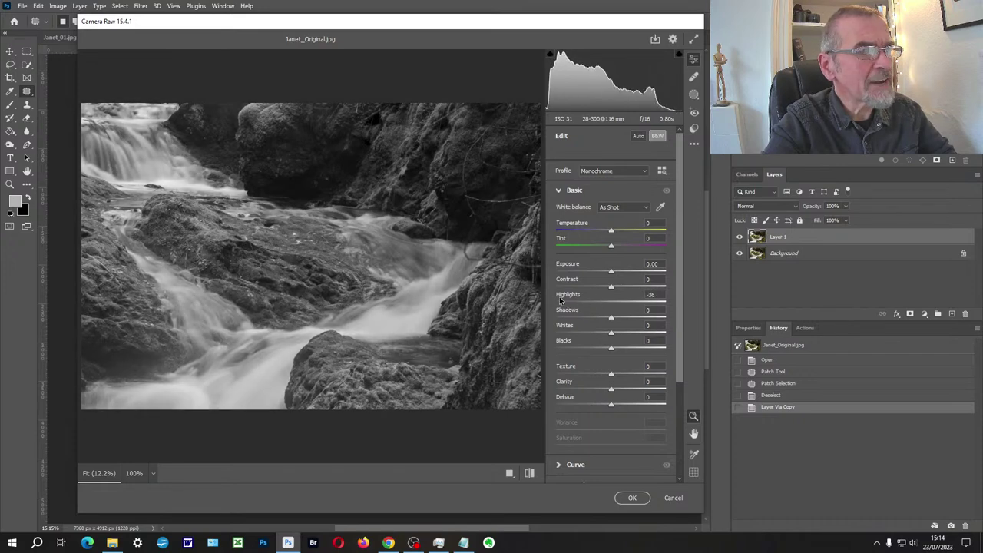
click(159, 157)
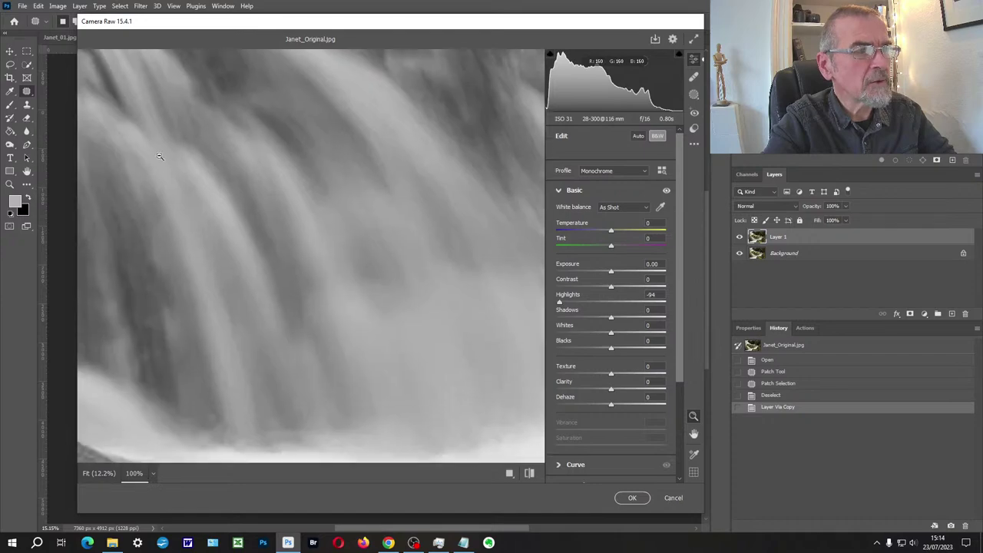
click(292, 210)
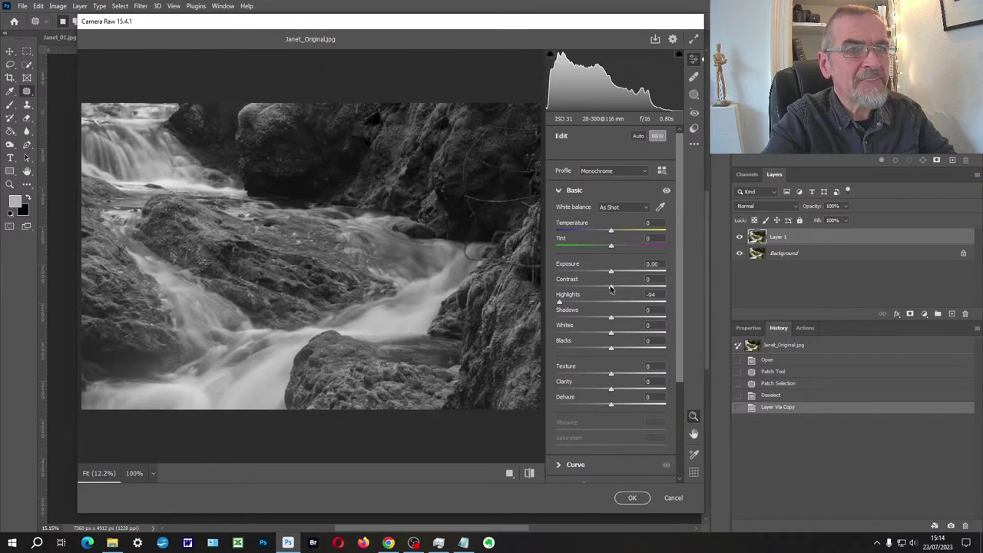
- Set Exposure to +0.25, Contrast to +35, Texture to +18 and Clarity to +59
drag(612, 271, 623, 288)
mouse_move(608, 387)
mouse_down()
mouse_move(645, 390)
mouse_move(621, 374)
mouse_up()
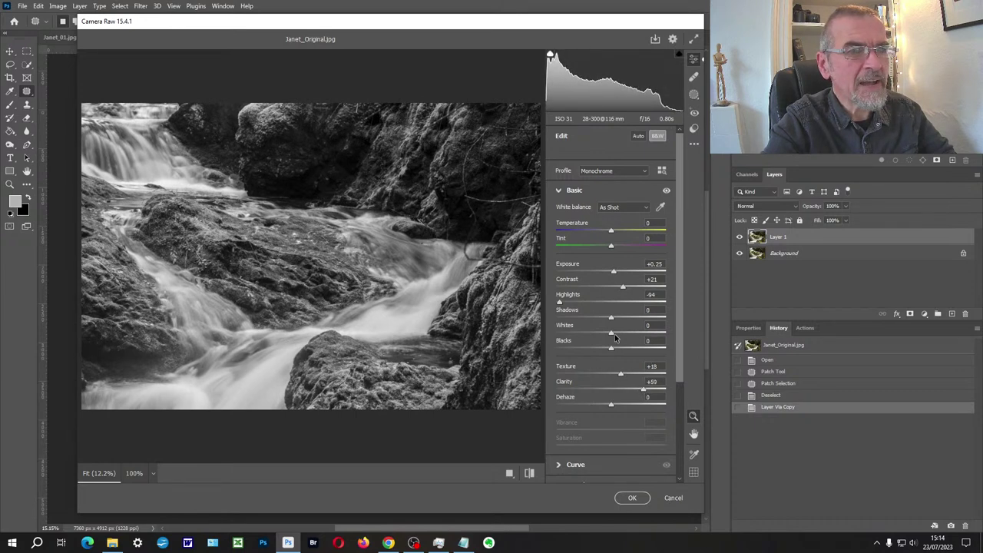
drag(625, 285, 632, 285)
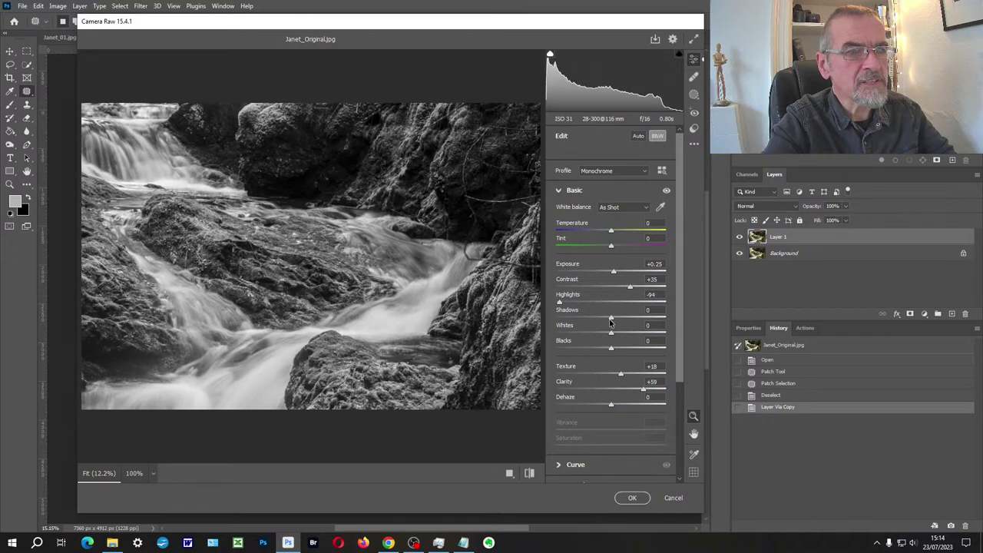
- Set Shadows to +58, Highlights to -98 and Exposure to +0.40
drag(611, 318, 644, 317)
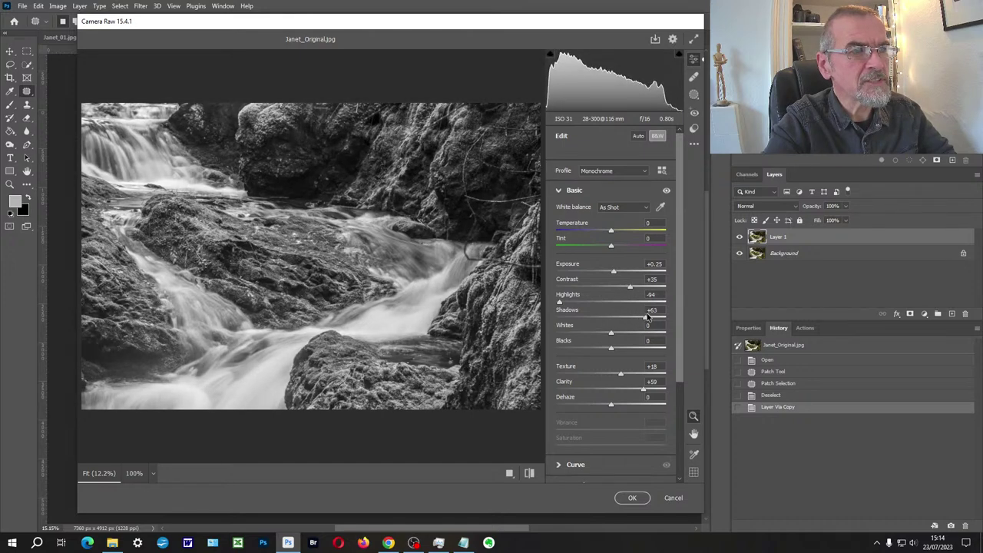
drag(560, 301, 557, 302)
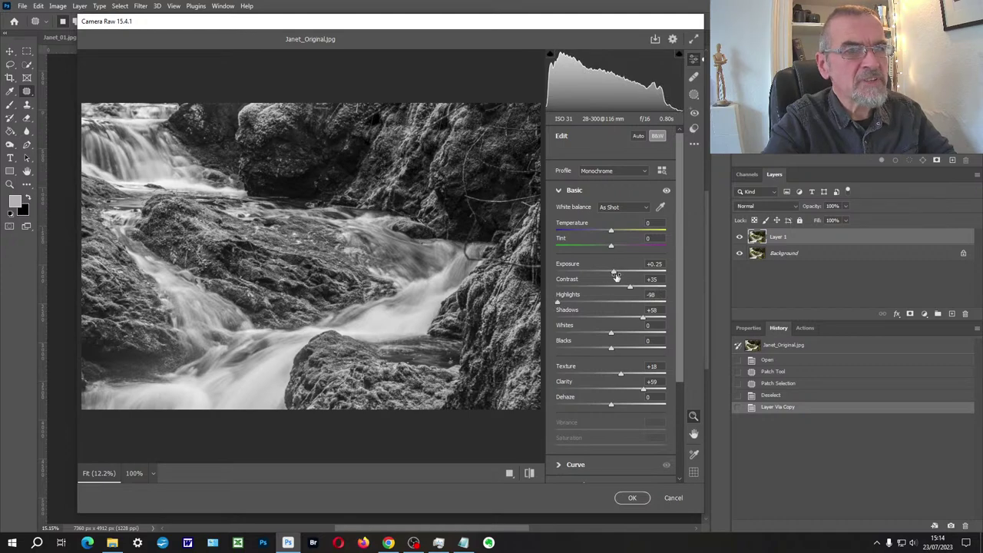
drag(616, 277, 618, 276)
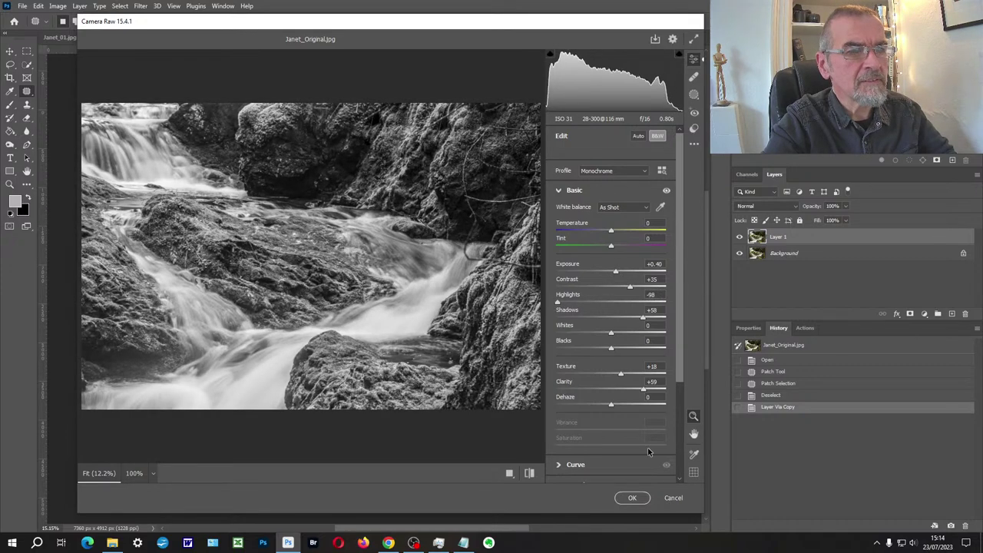
- Apply the Camera Raw adjustments and bring up the black-and-white crop for comparison
click(628, 499)
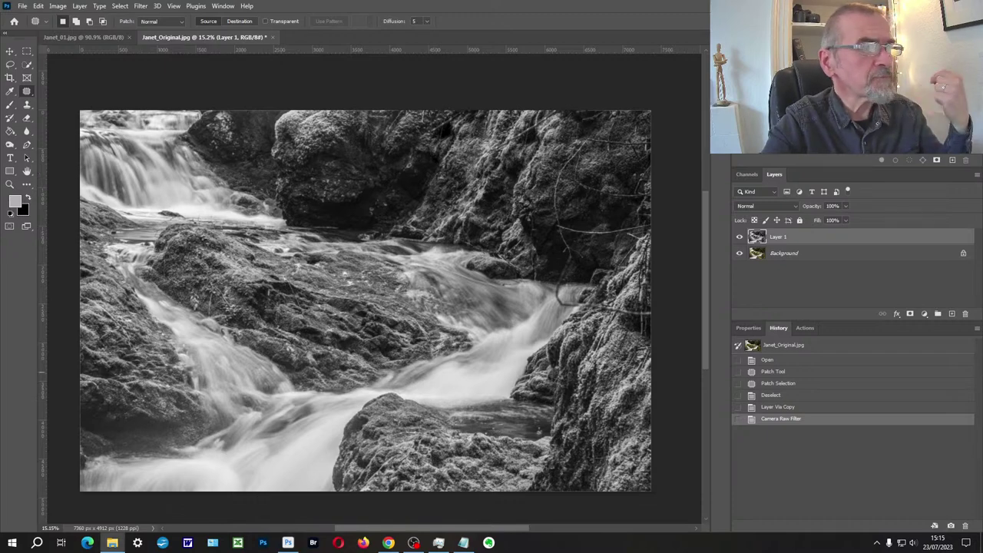
key(ctrl+Tab)
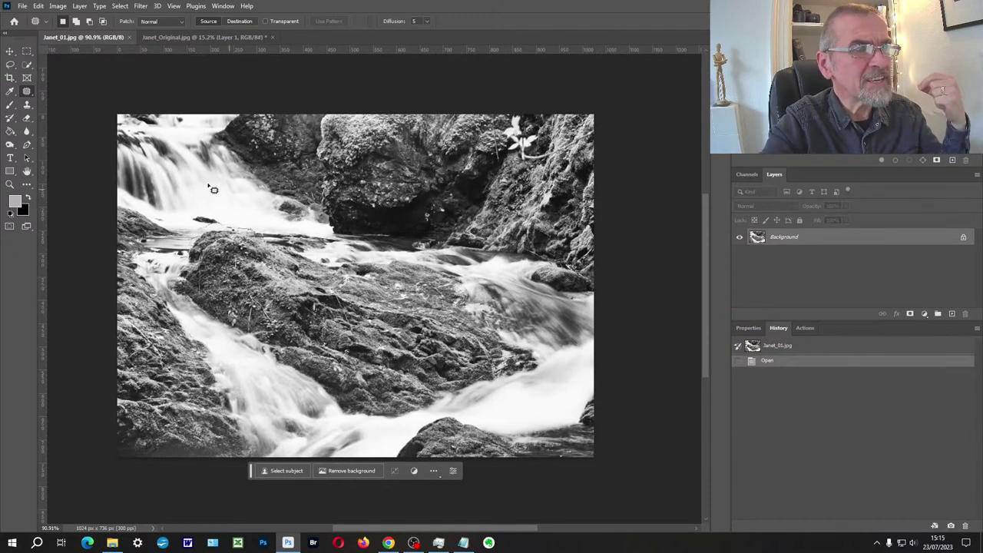
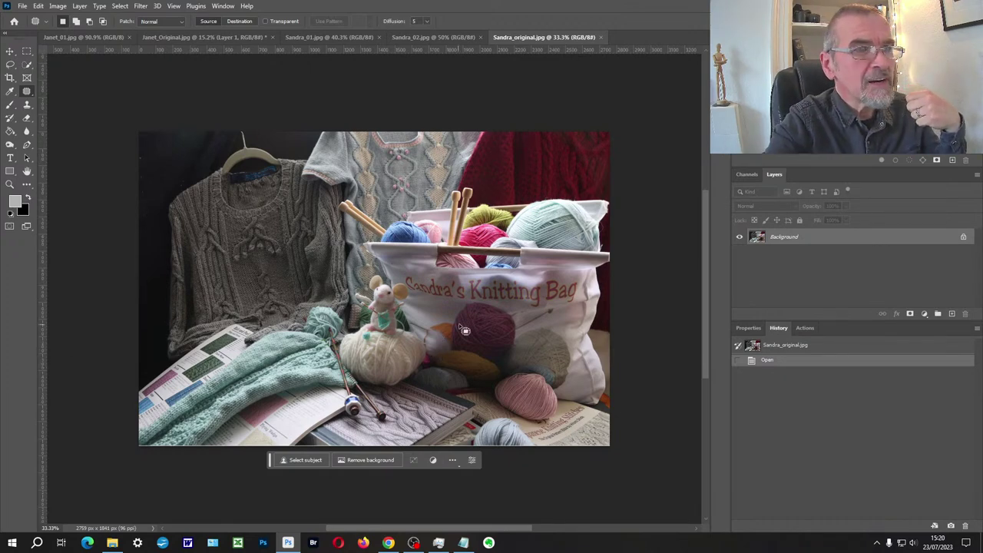
- Examine the original knitting still life up close, from the bag's lettering to the felt mouse on its wool ball
scroll(464, 329, up, 2)
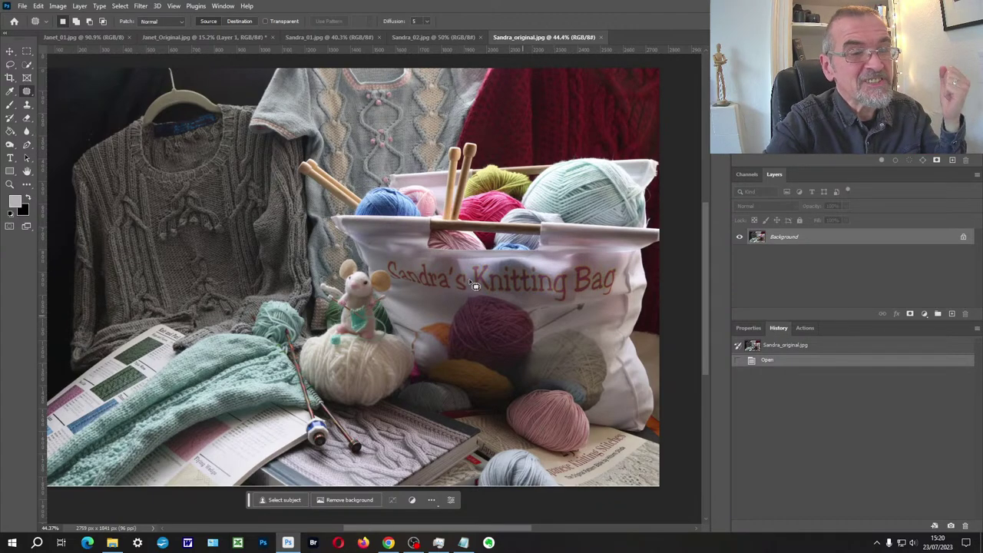
scroll(474, 285, up, 3)
scroll(476, 286, down, 2)
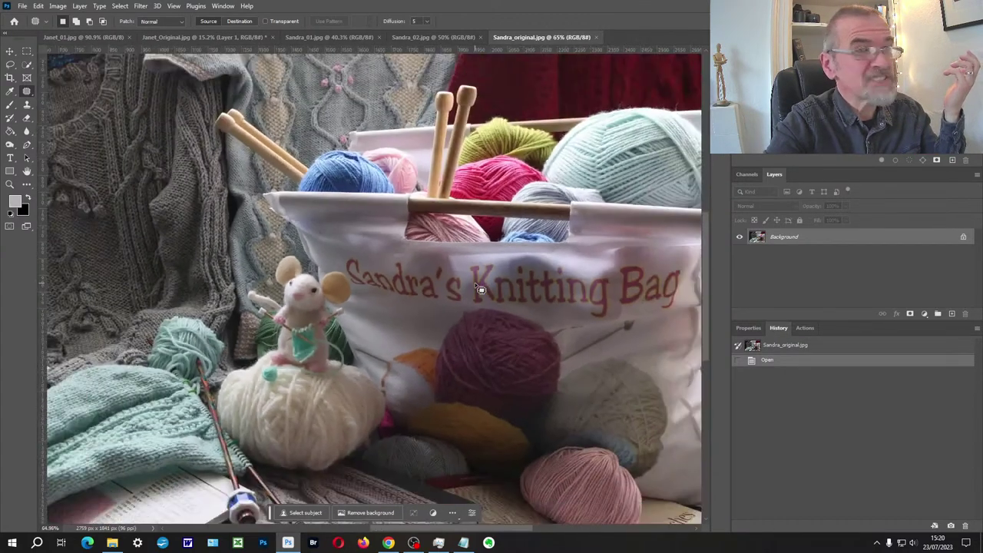
scroll(478, 288, up, 4)
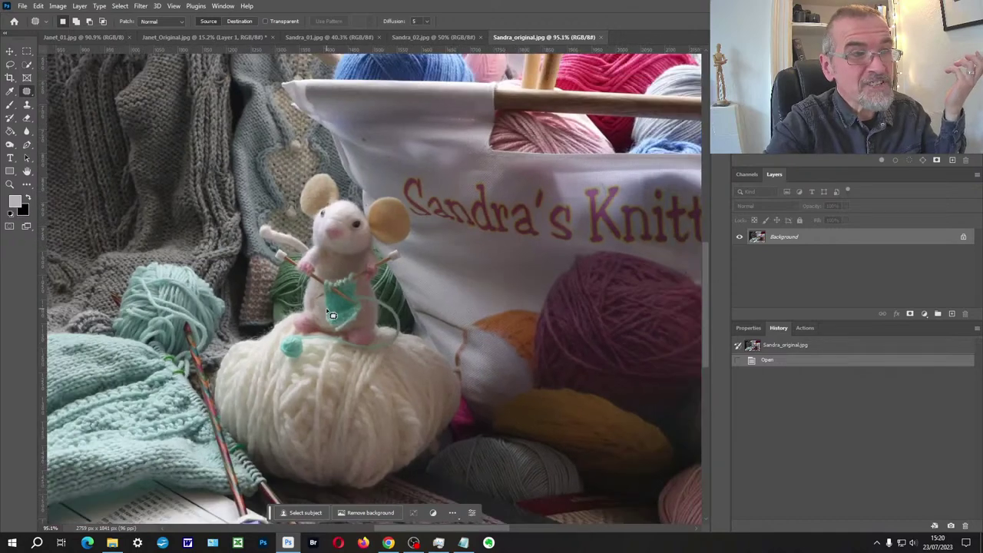
scroll(332, 315, down, 4)
scroll(227, 372, up, 3)
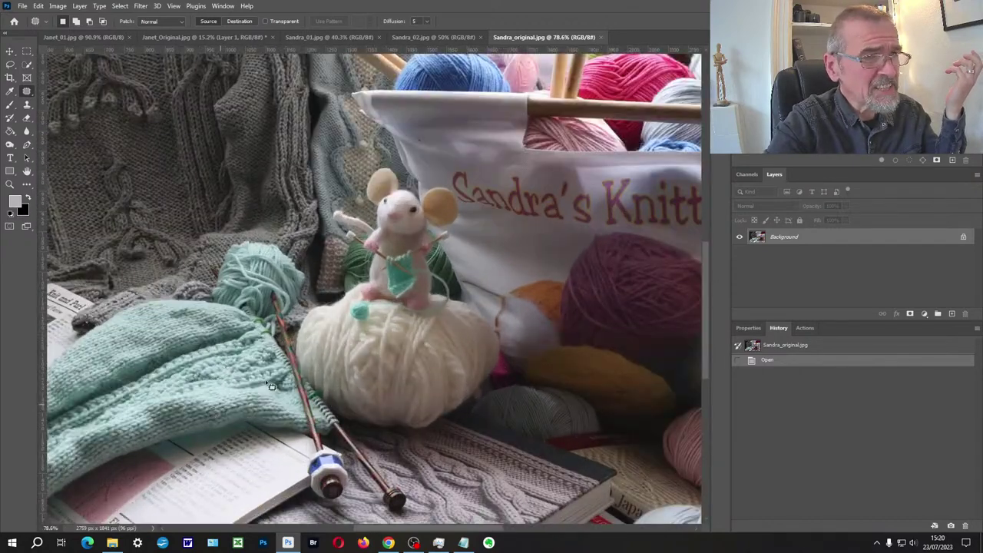
- Undo the stray patch outline, switch to the Move tool, and inspect the turquoise knitting and pattern book up close
drag(272, 385, 278, 394)
key(ctrl+z)
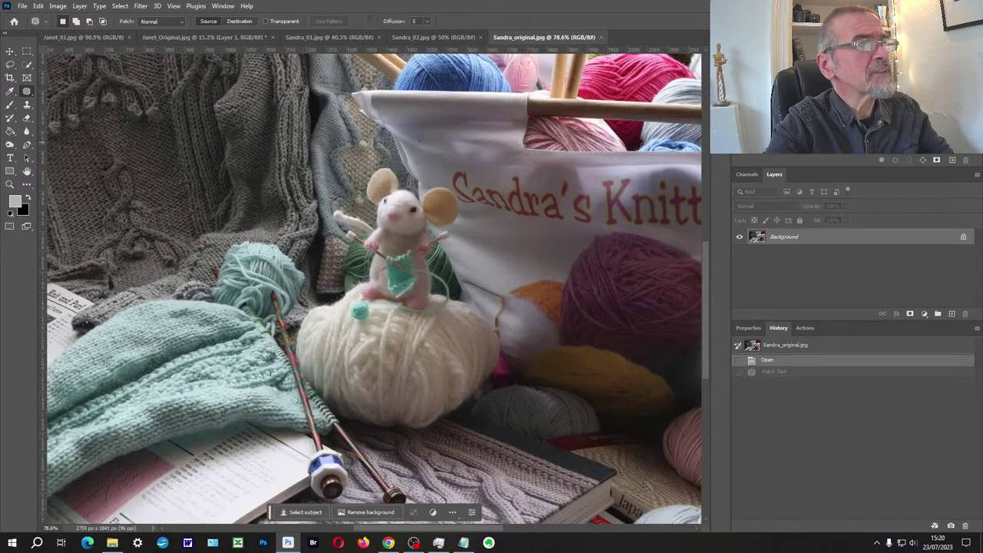
click(10, 51)
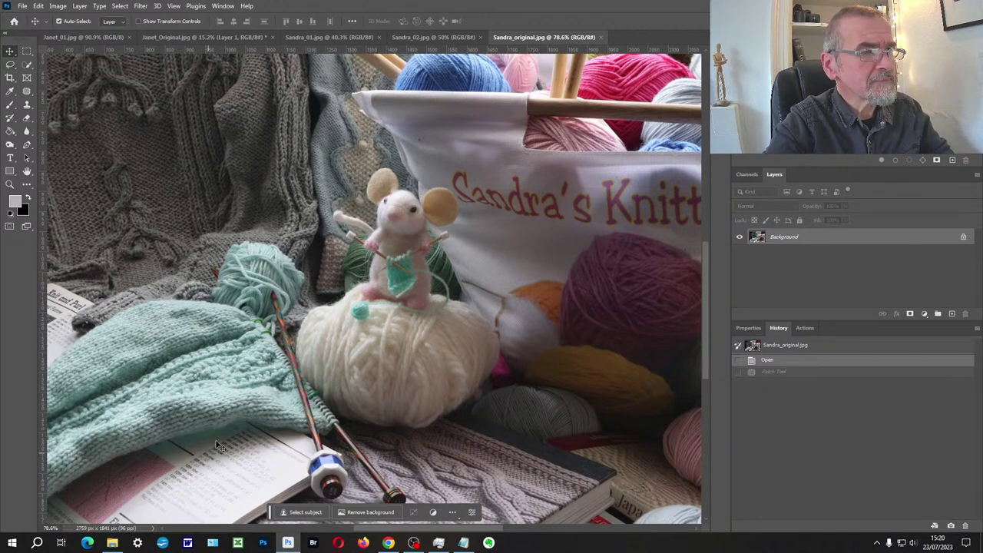
scroll(217, 446, up, 5)
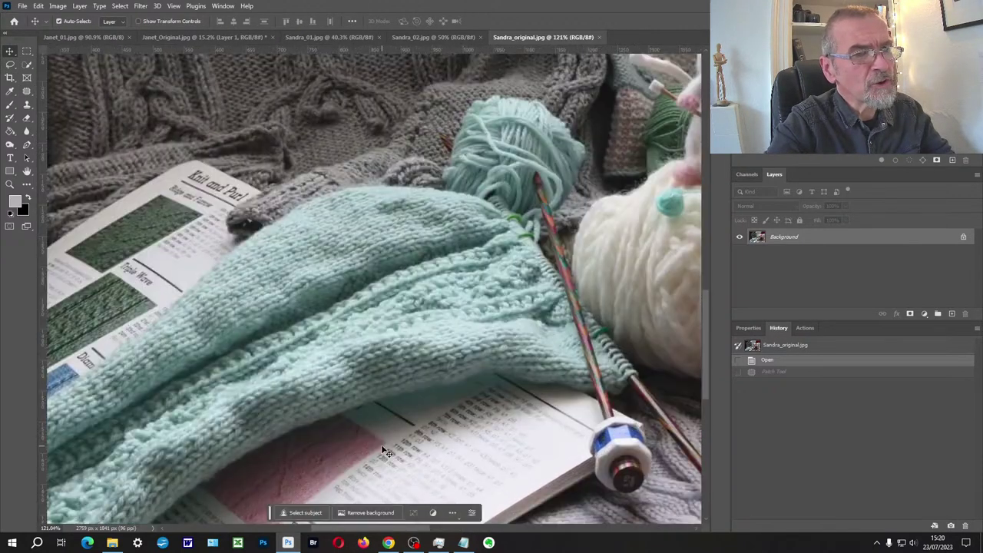
scroll(385, 451, up, 1)
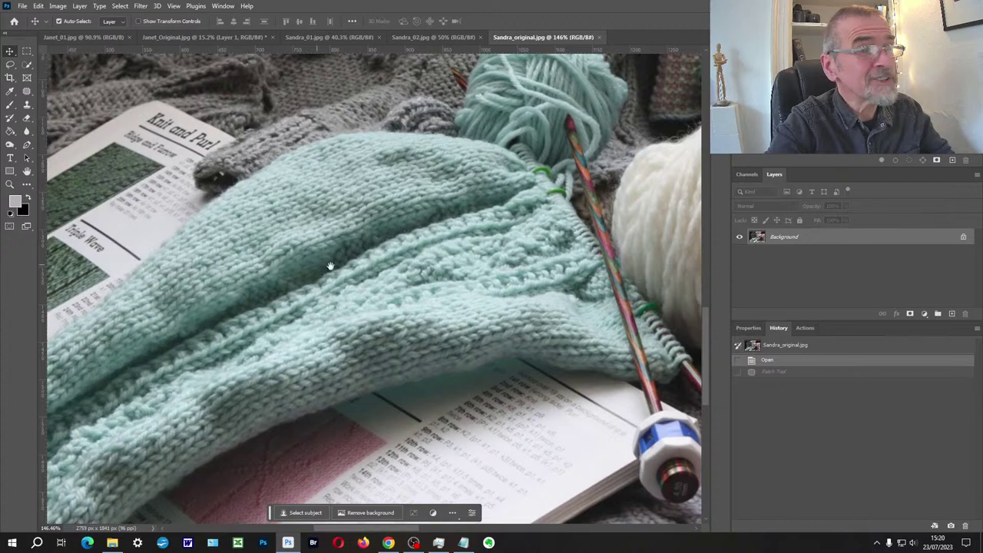
- View the whole original knitting still life and compare it with its two cropped versions
scroll(330, 267, down, 12)
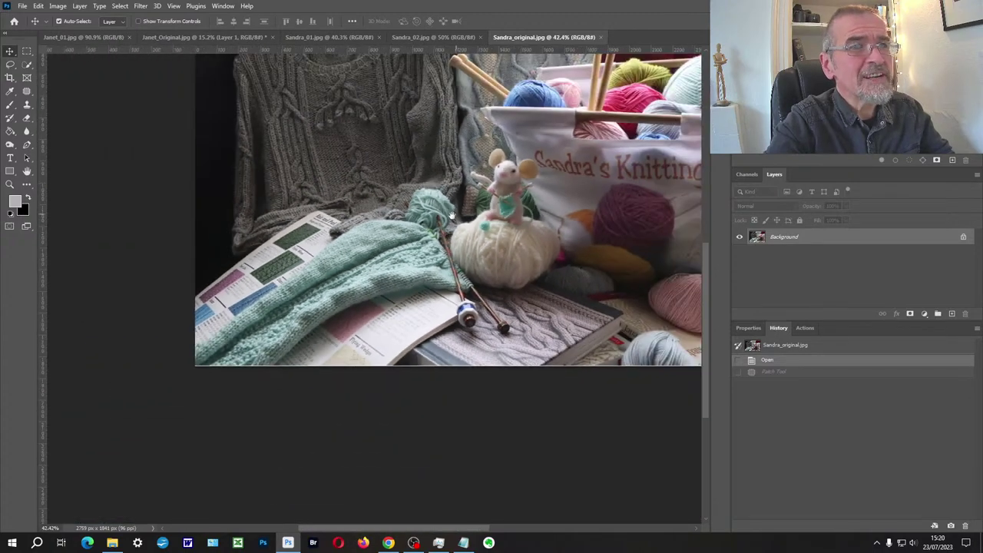
drag(450, 215, 351, 328)
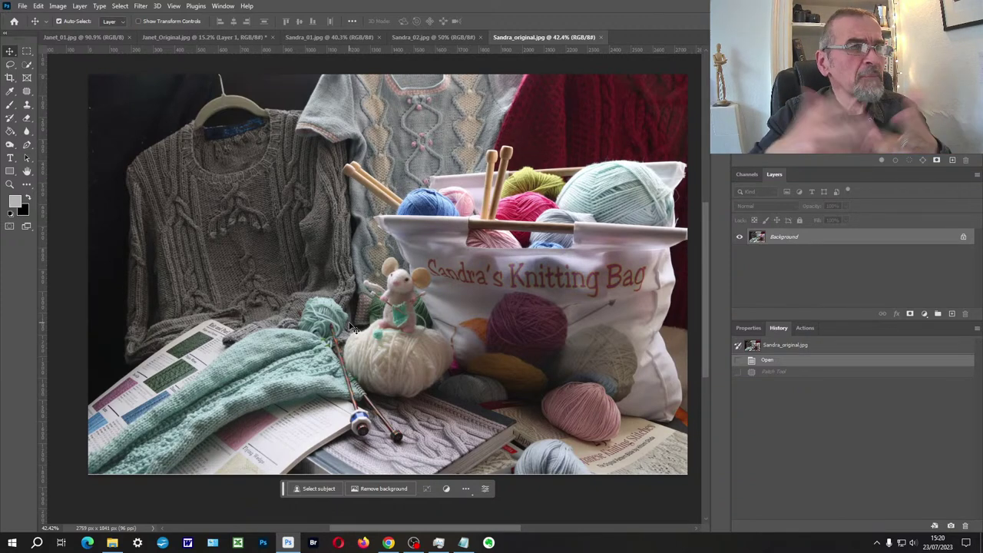
click(337, 36)
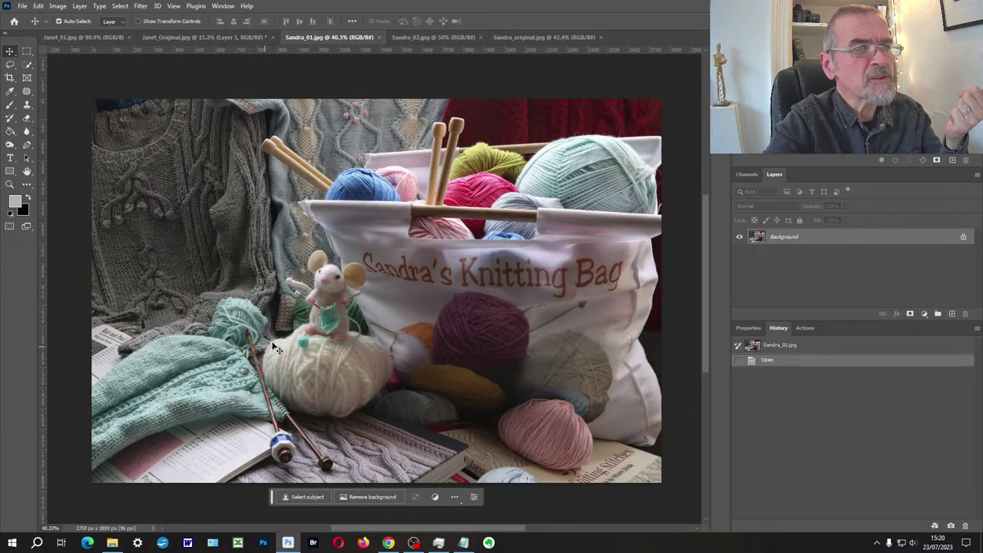
click(429, 38)
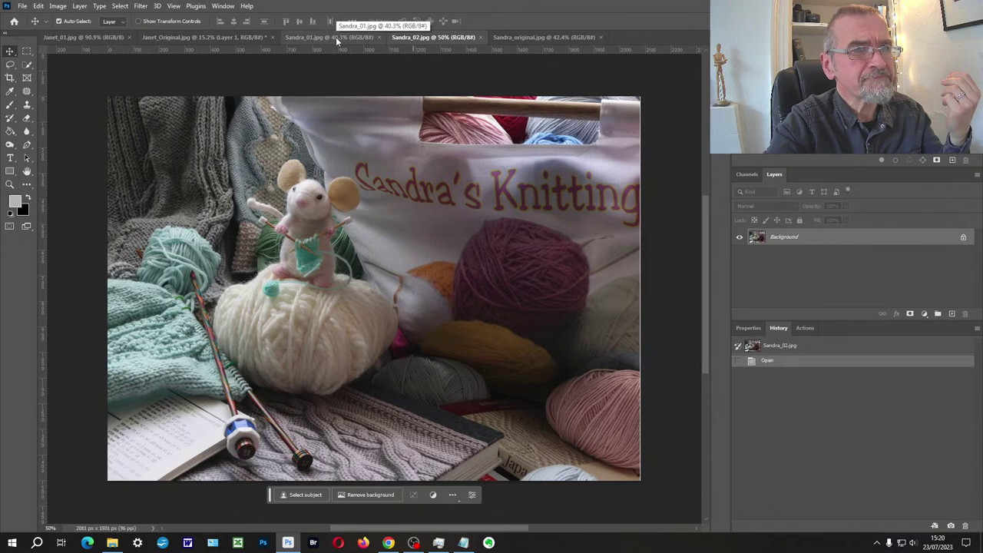
click(511, 38)
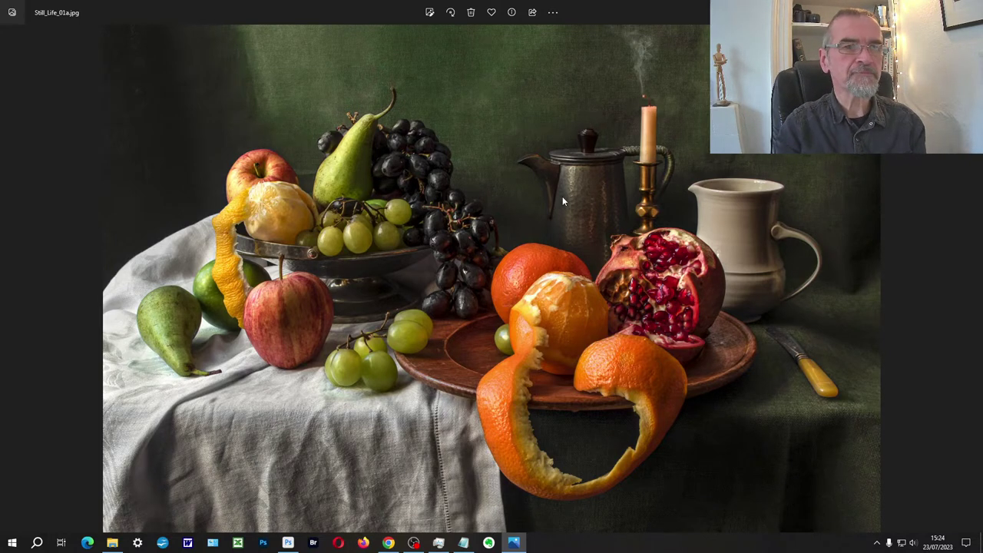
- Open Still_Life_01a.jpg from the photo viewer in Adobe Photoshop 2023
right_click(328, 326)
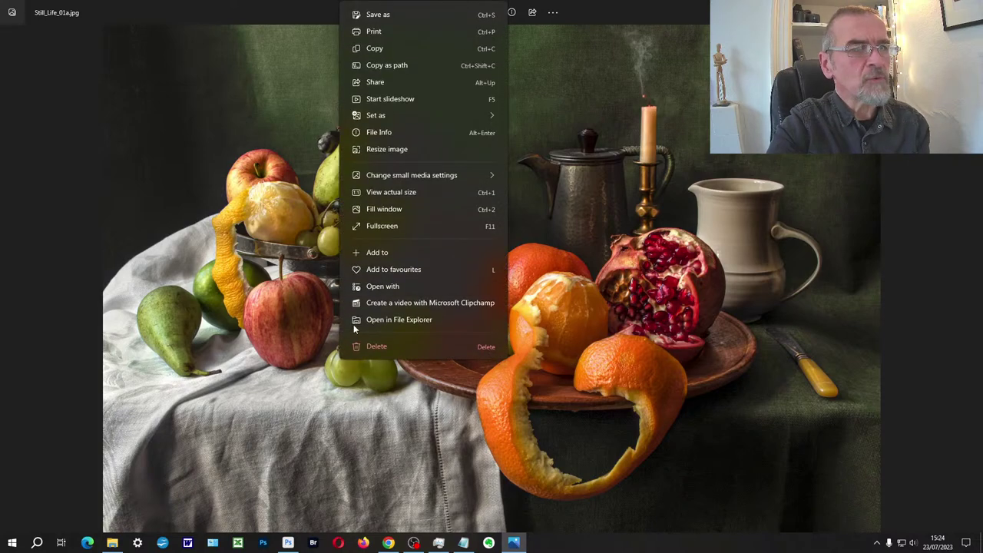
click(360, 285)
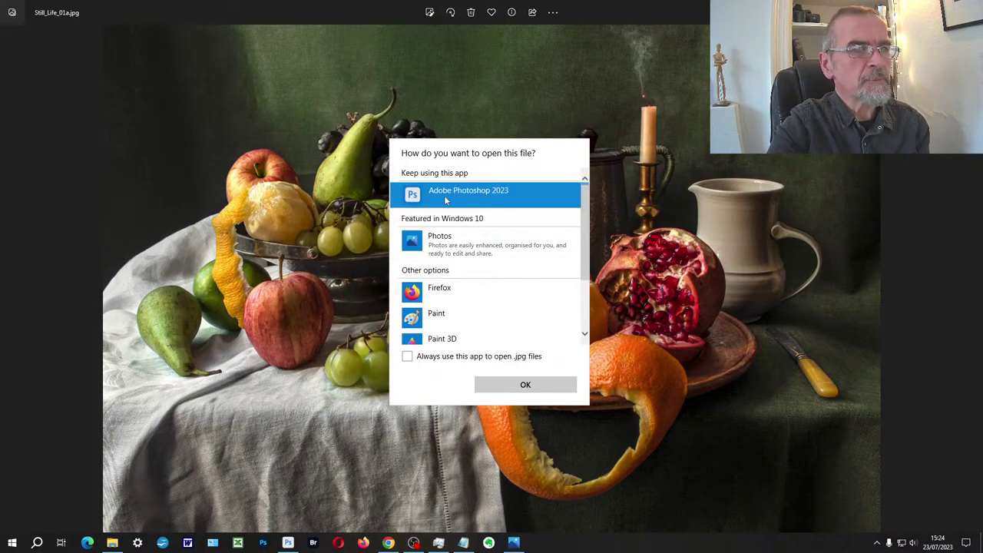
click(516, 385)
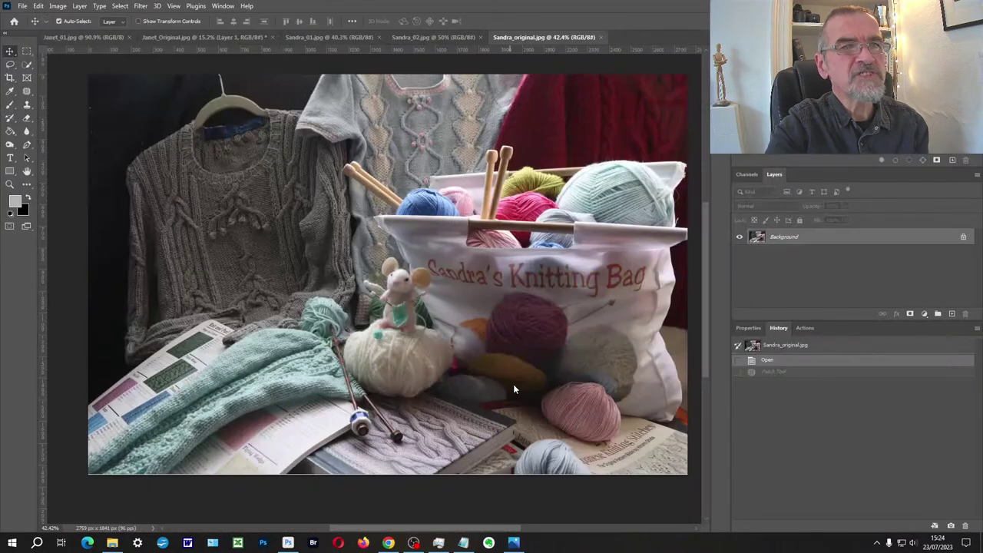
scroll(314, 300, up, 2)
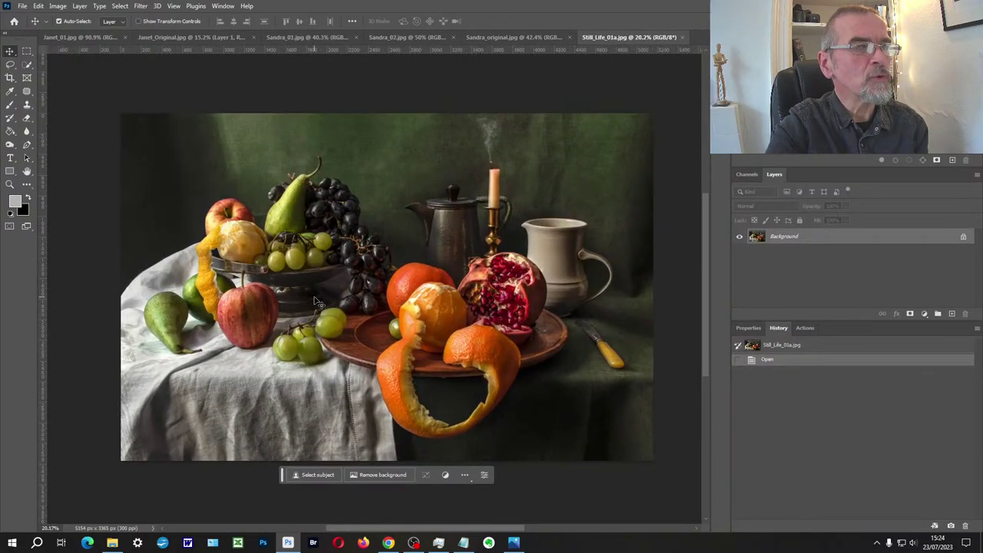
- Add a new empty layer above the fruit still life and set the foreground colour to ffffff
click(952, 314)
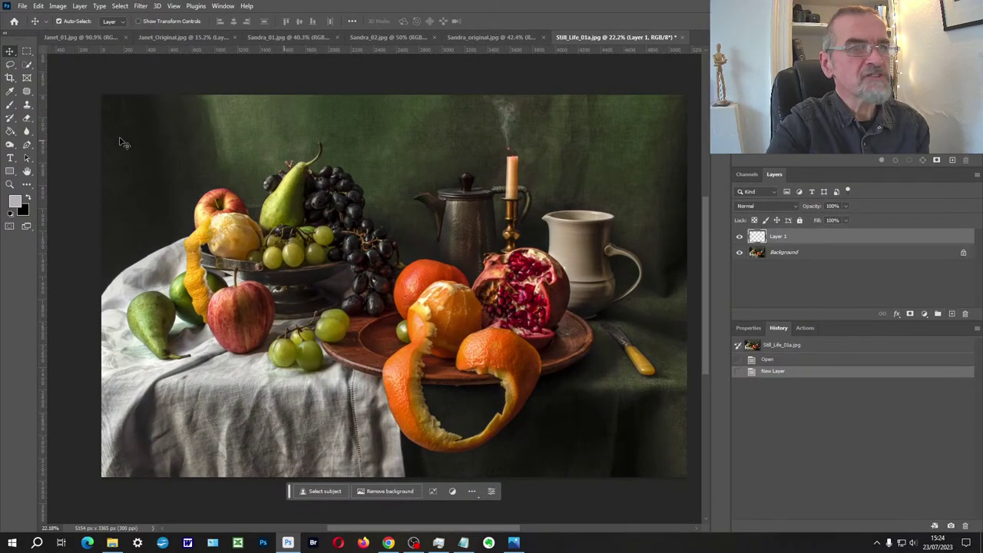
click(15, 202)
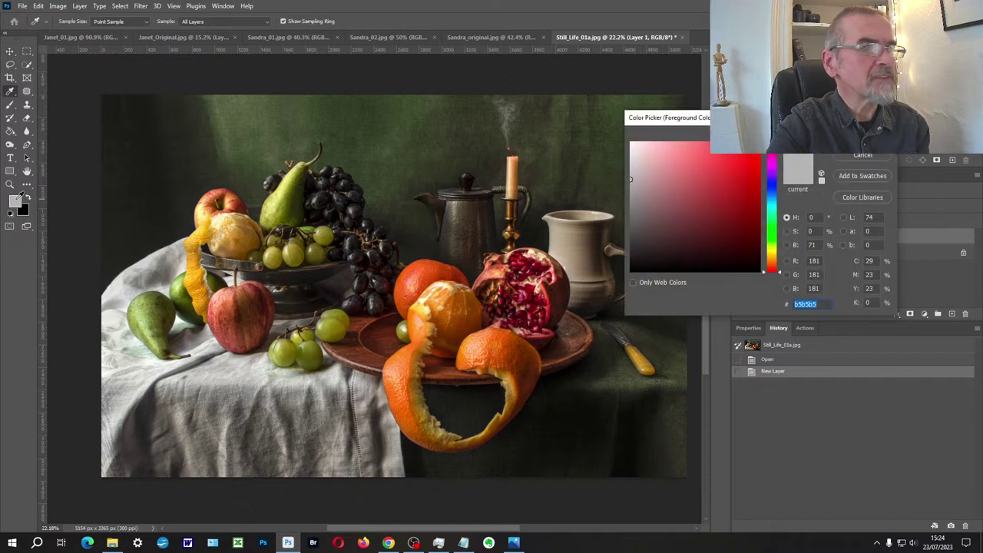
text(ffffff)
key(Return)
key(v)
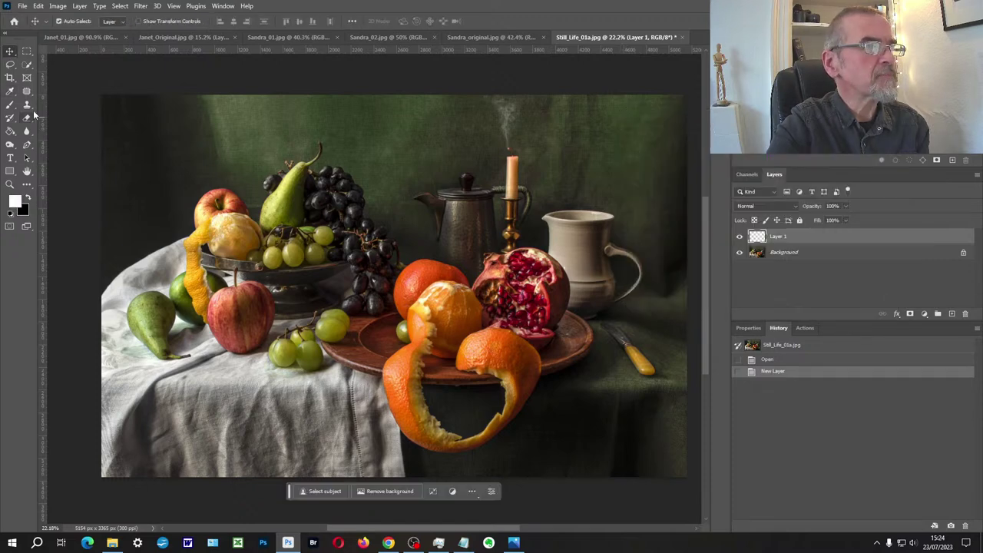
- With an enlarged Pencil tip, draw a thick white double curve beneath the fruit bowl and around the orange peel to the plate's edge
click(10, 105)
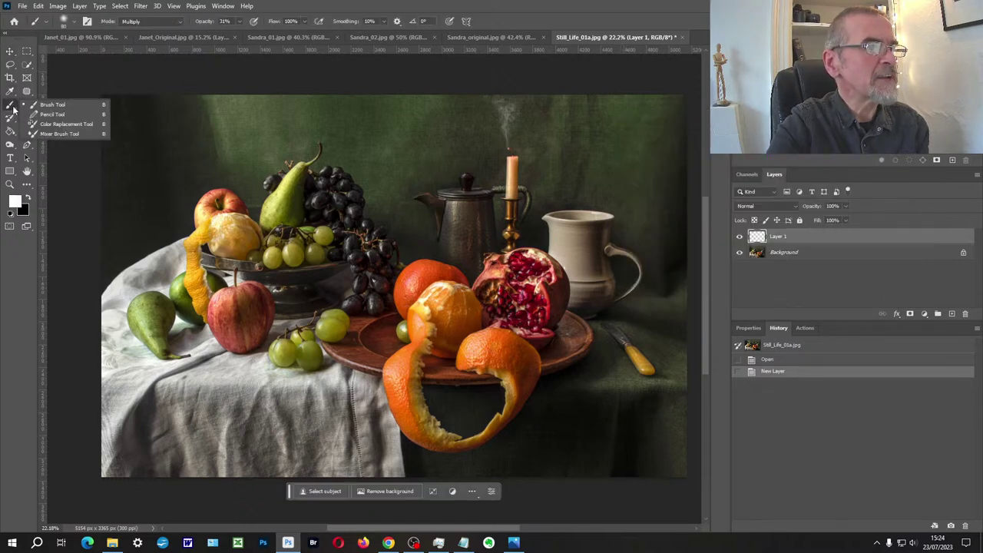
click(34, 115)
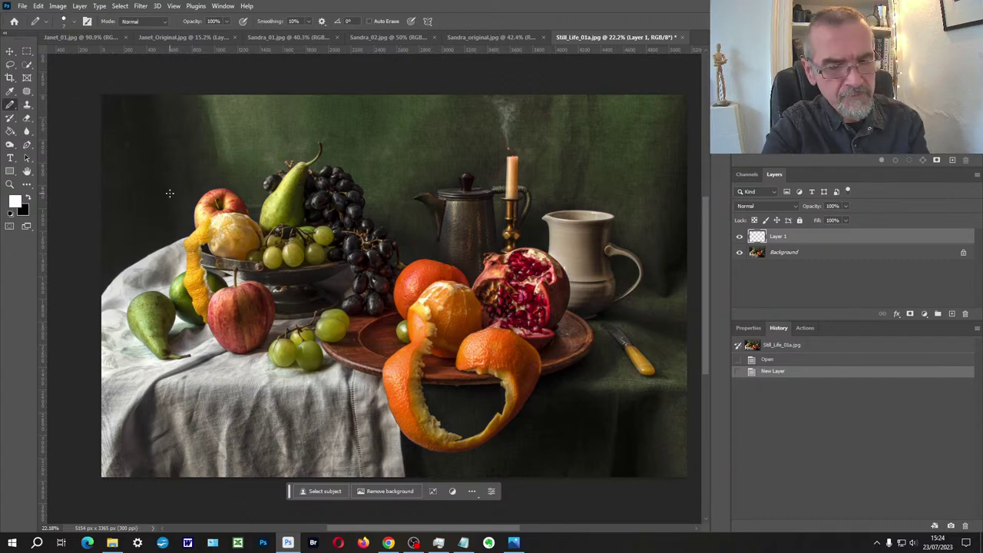
key(bracketright)
key(bracketright)
key(bracketright)
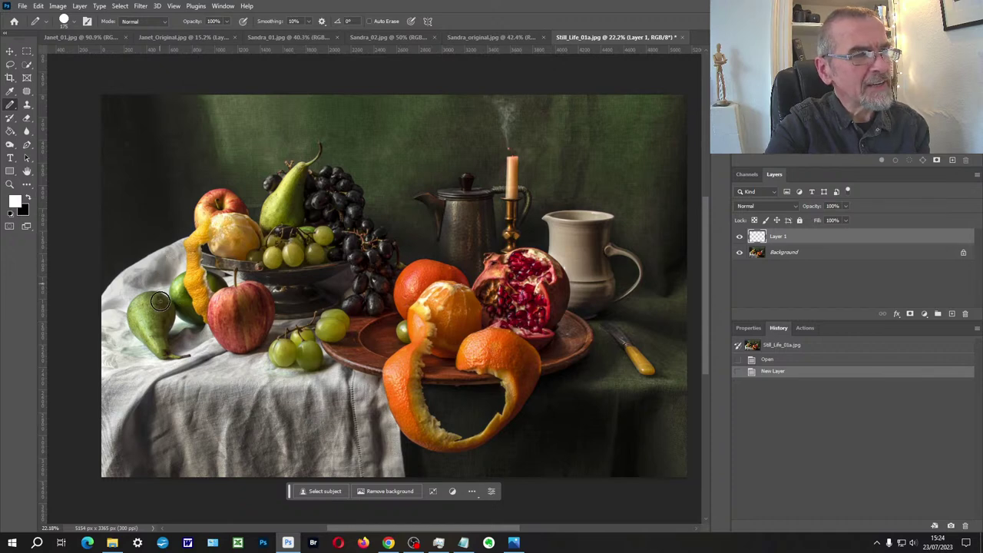
mouse_move(196, 208)
mouse_down()
mouse_move(167, 245)
mouse_move(155, 321)
mouse_move(169, 347)
mouse_move(215, 370)
mouse_move(314, 370)
mouse_move(368, 345)
mouse_move(387, 414)
mouse_move(437, 448)
mouse_move(480, 452)
mouse_move(539, 429)
mouse_move(596, 341)
mouse_up()
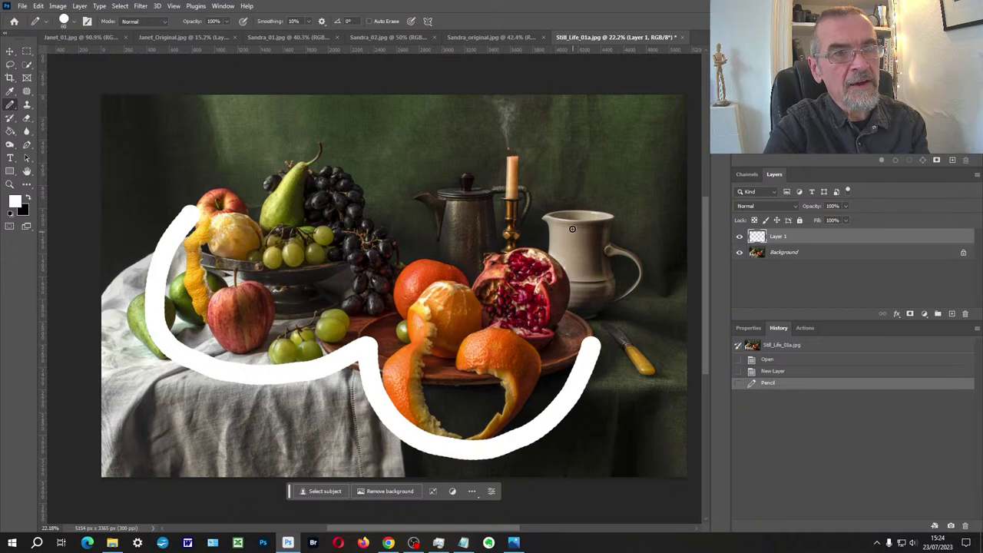
- Draw arrows at the jug, knife and coffee pot pointing inward, with thinner arcs closing the loop around the plate and fruit bowl
mouse_move(582, 199)
mouse_down()
mouse_move(534, 198)
mouse_move(543, 206)
mouse_up()
mouse_move(661, 356)
mouse_down()
mouse_move(622, 326)
mouse_move(628, 319)
mouse_up()
drag(628, 298, 643, 310)
mouse_move(599, 338)
mouse_down()
mouse_move(586, 257)
mouse_move(556, 218)
mouse_move(528, 198)
mouse_move(497, 199)
mouse_up()
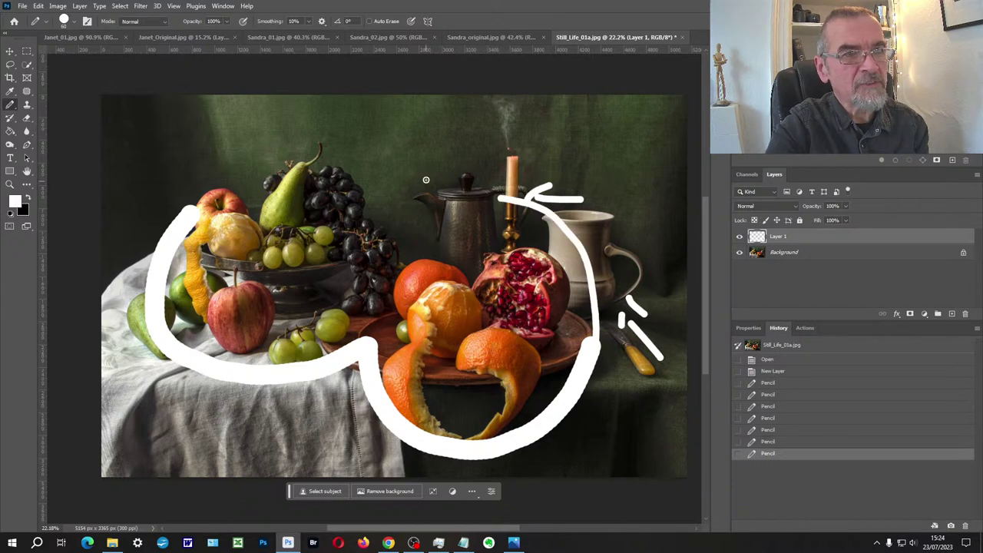
mouse_move(426, 177)
mouse_down()
mouse_move(374, 165)
mouse_move(395, 155)
mouse_move(369, 163)
mouse_up()
mouse_move(443, 197)
mouse_down()
mouse_move(388, 171)
mouse_move(291, 161)
mouse_move(212, 189)
mouse_move(191, 214)
mouse_move(172, 280)
mouse_move(254, 380)
mouse_up()
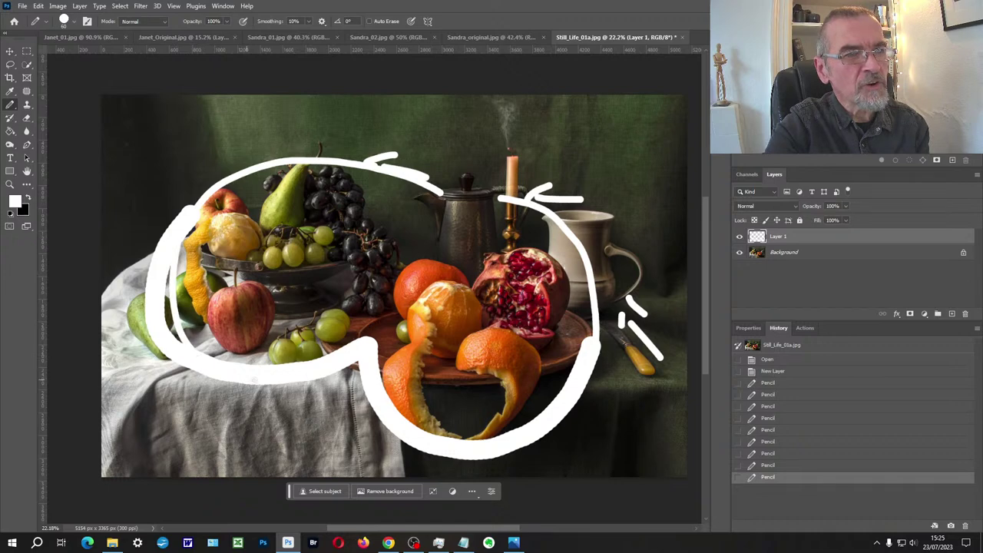
drag(366, 353, 369, 353)
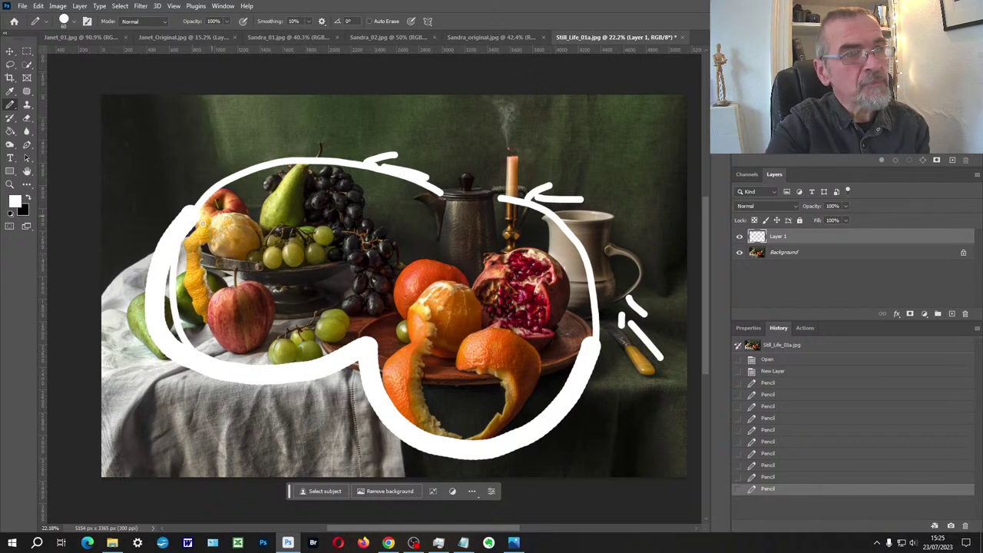
- Trace crossing loops around the bowl fruit and the plate, adding an arrow down past the black grapes toward the orange peel
mouse_move(174, 221)
mouse_down()
mouse_move(219, 176)
mouse_move(294, 169)
mouse_move(382, 218)
mouse_move(393, 246)
mouse_up()
drag(370, 221, 401, 244)
mouse_move(330, 201)
mouse_down()
mouse_move(360, 214)
mouse_move(393, 328)
mouse_up()
mouse_move(404, 378)
mouse_down()
mouse_move(441, 432)
mouse_move(478, 439)
mouse_move(538, 413)
mouse_move(576, 355)
mouse_move(561, 256)
mouse_move(536, 206)
mouse_move(443, 172)
mouse_move(306, 157)
mouse_move(202, 222)
mouse_move(176, 304)
mouse_move(301, 372)
mouse_move(390, 305)
mouse_move(533, 243)
mouse_move(575, 306)
mouse_move(555, 445)
mouse_move(444, 435)
mouse_up()
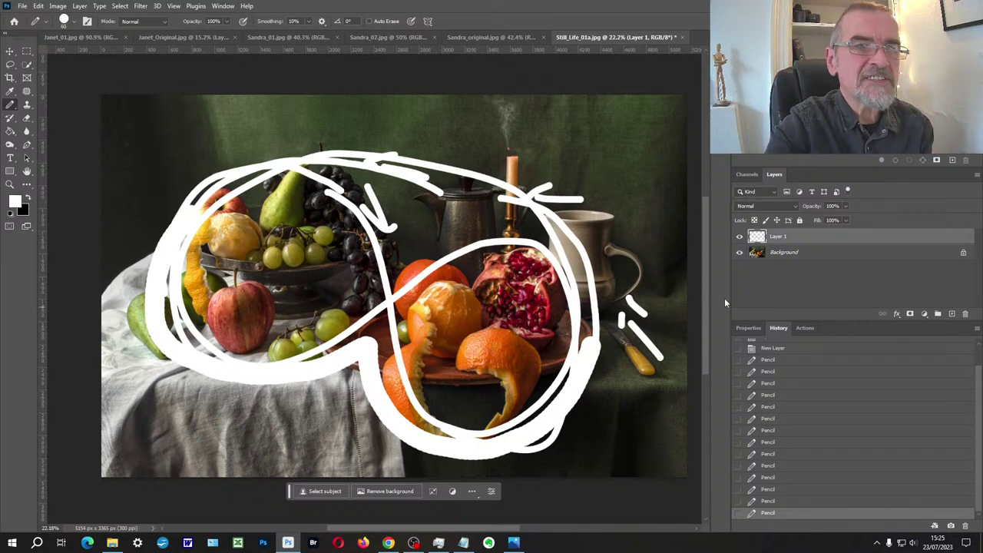
- Hide the layer holding the composition lines on the fruit still life
click(739, 236)
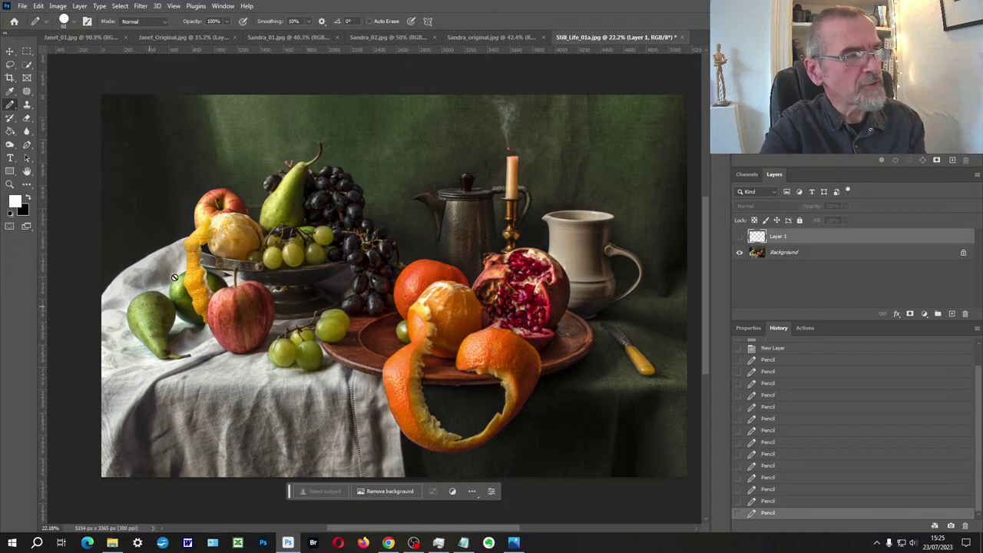
click(167, 349)
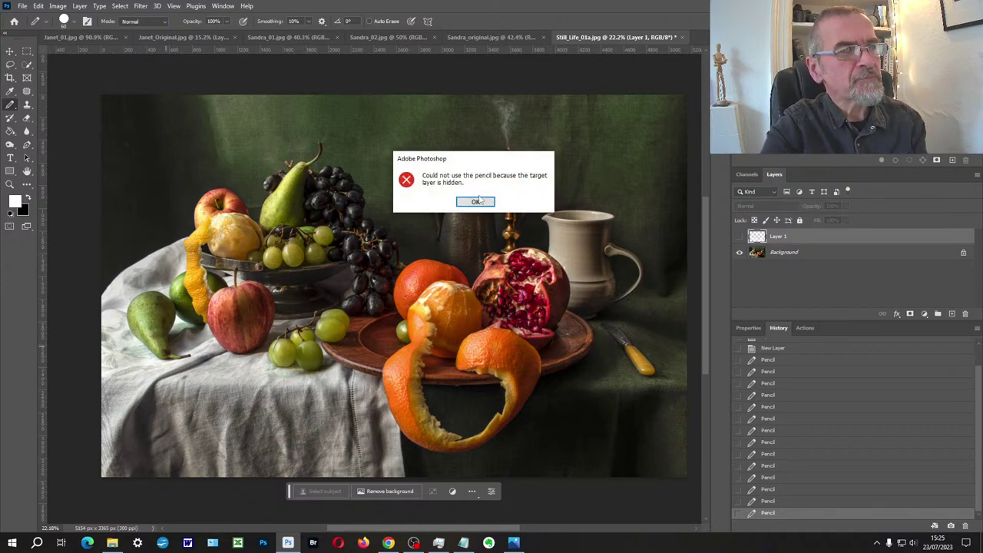
click(477, 201)
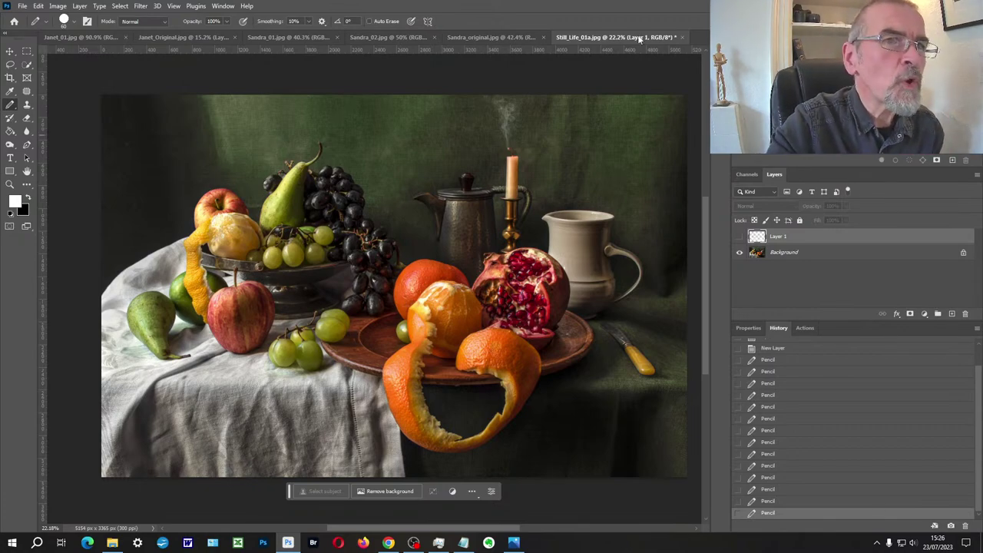
- Return to the original knitting photo and add a new empty layer above its background
click(499, 40)
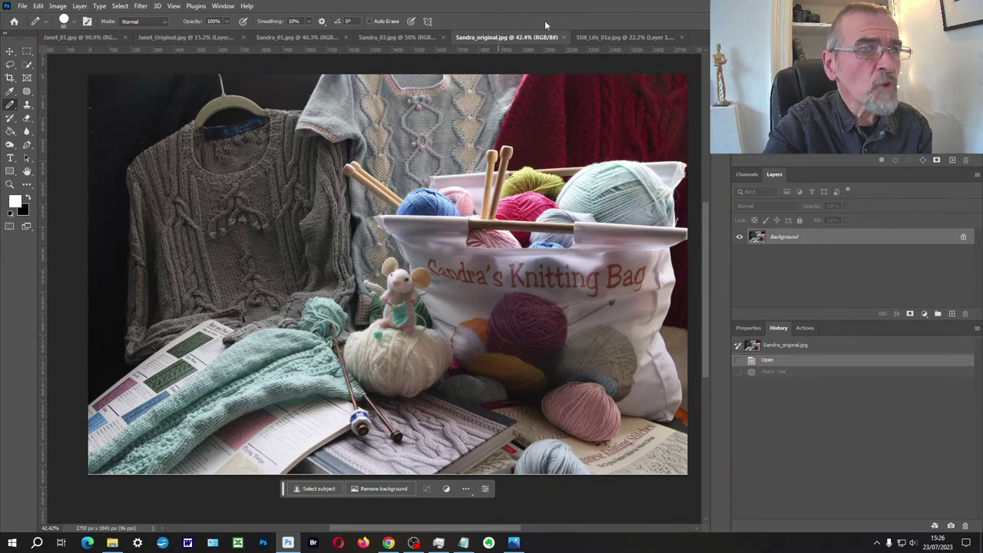
scroll(483, 196, up, 2)
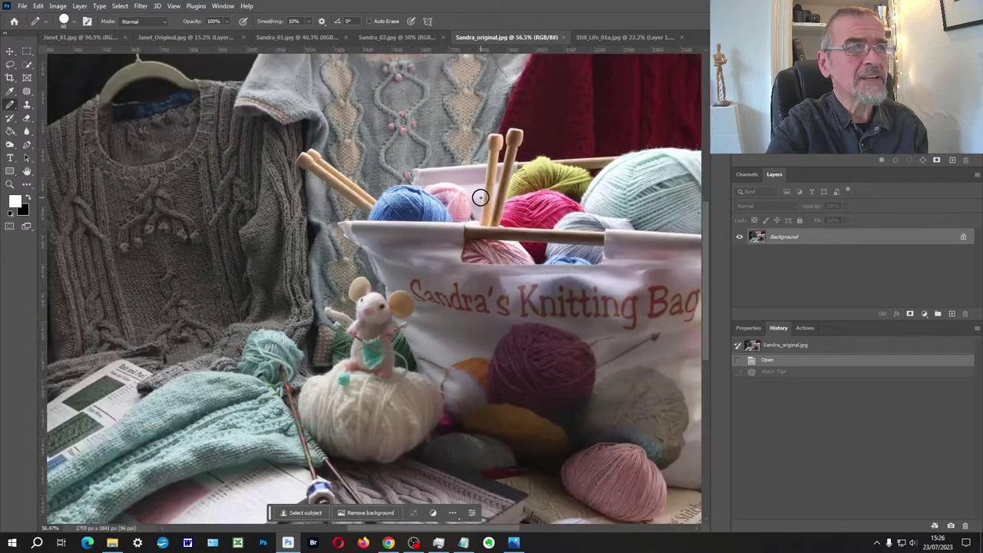
scroll(507, 215, down, 3)
scroll(528, 232, up, 1)
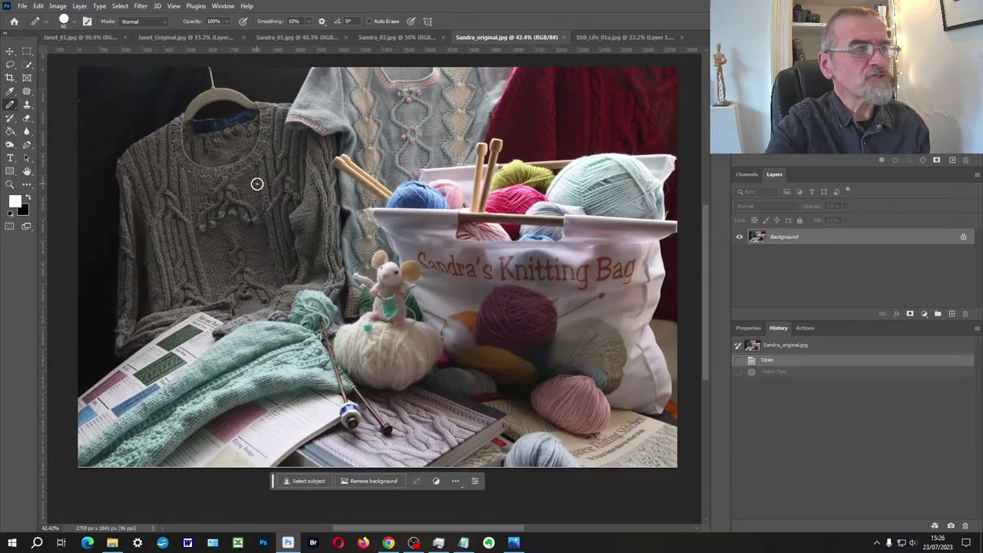
click(952, 314)
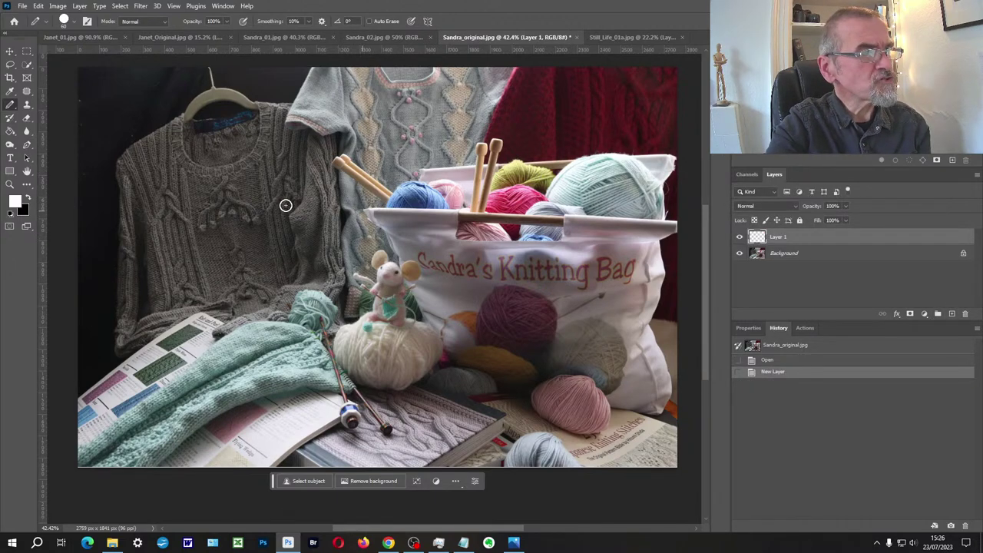
- Draw a horizontal arrow from the wool in the bag to the grey jumper, and undo its strokes
drag(655, 208, 267, 198)
drag(306, 184, 231, 204)
drag(304, 222, 305, 220)
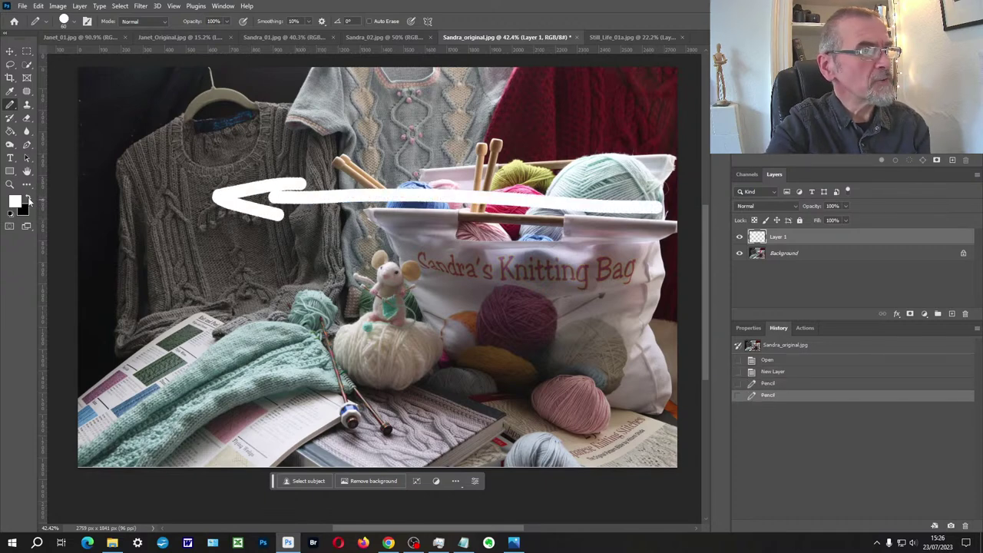
key(ctrl+z)
key(ctrl+z)
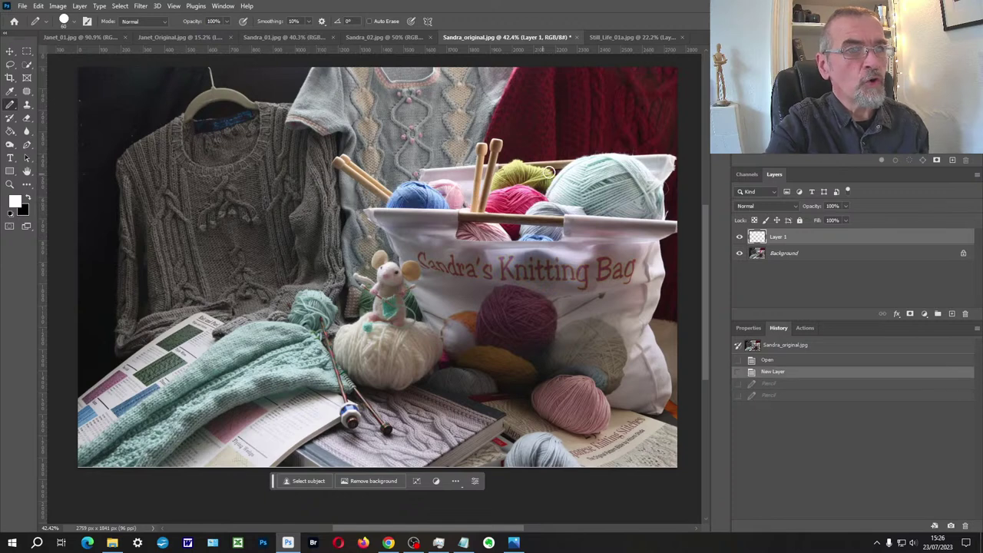
- Draw an arrow along the bag's wool balls from the blue ball toward the pale green one, and undo it
mouse_move(419, 199)
mouse_down()
mouse_move(668, 201)
mouse_move(603, 215)
mouse_up()
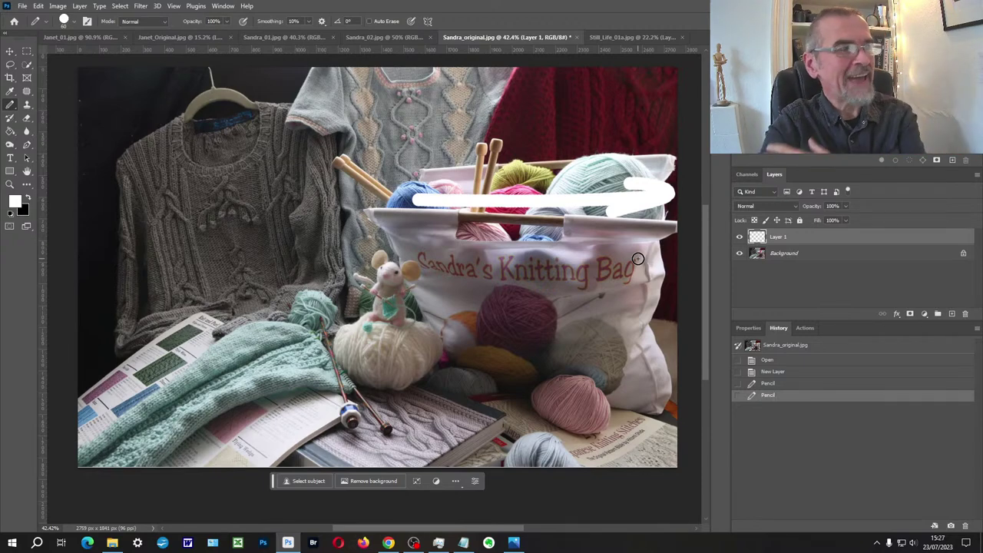
key(ctrl+z)
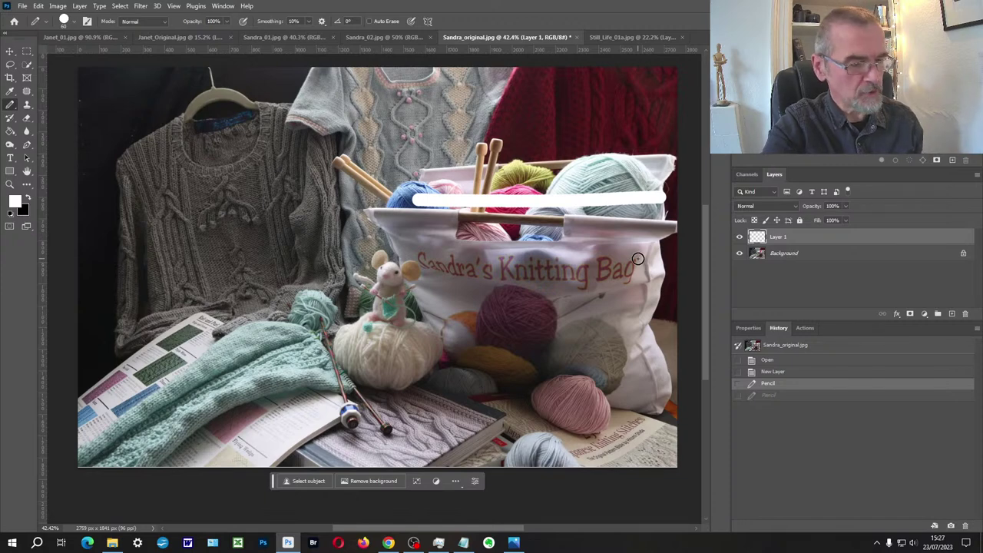
key(ctrl+z)
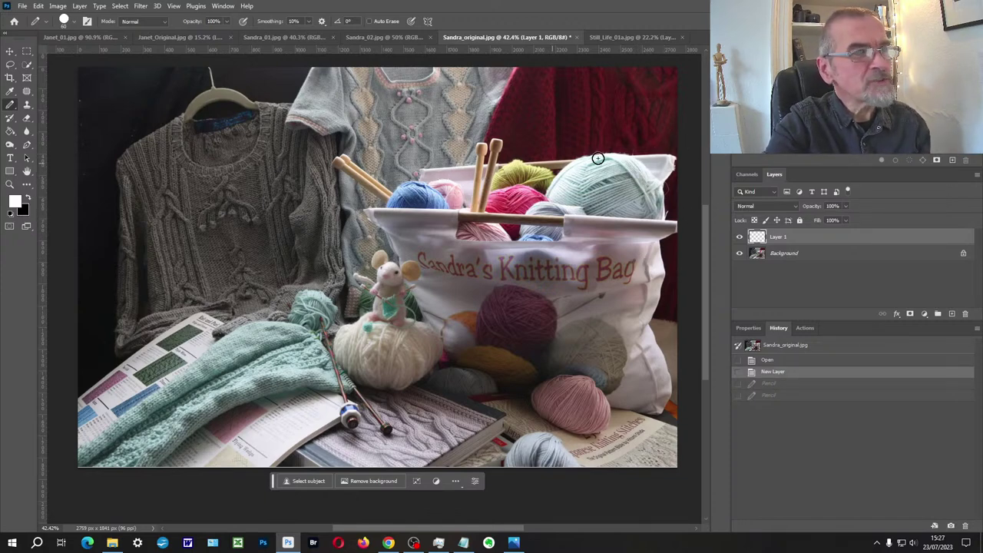
- Sketch two long lines from the bag across the grey jumper, ending in loops at the photo's edge, and undo them
drag(568, 219, 144, 214)
mouse_move(547, 159)
mouse_down()
mouse_move(74, 203)
mouse_move(196, 182)
mouse_move(78, 164)
mouse_up()
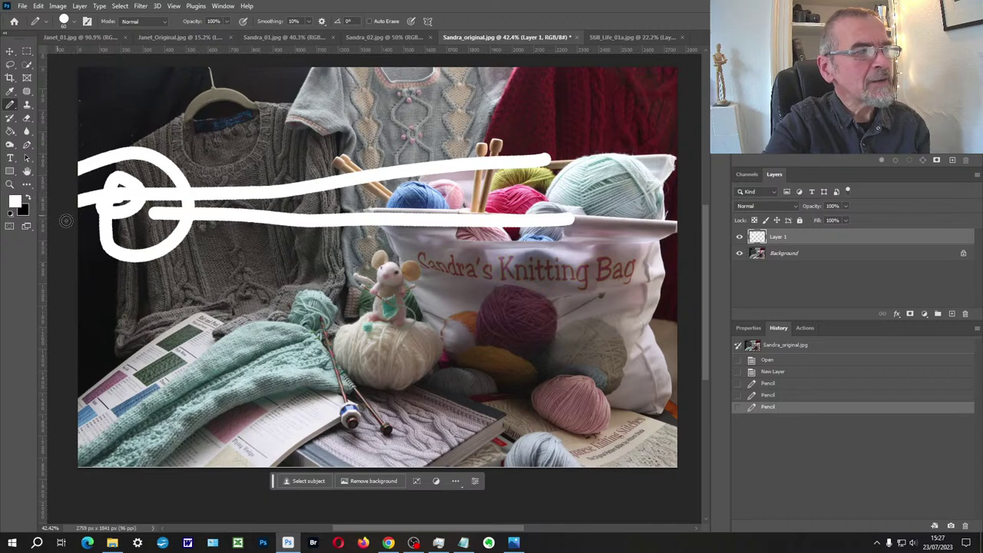
key(ctrl+z)
key(ctrl+z)
key(ctrl+z)
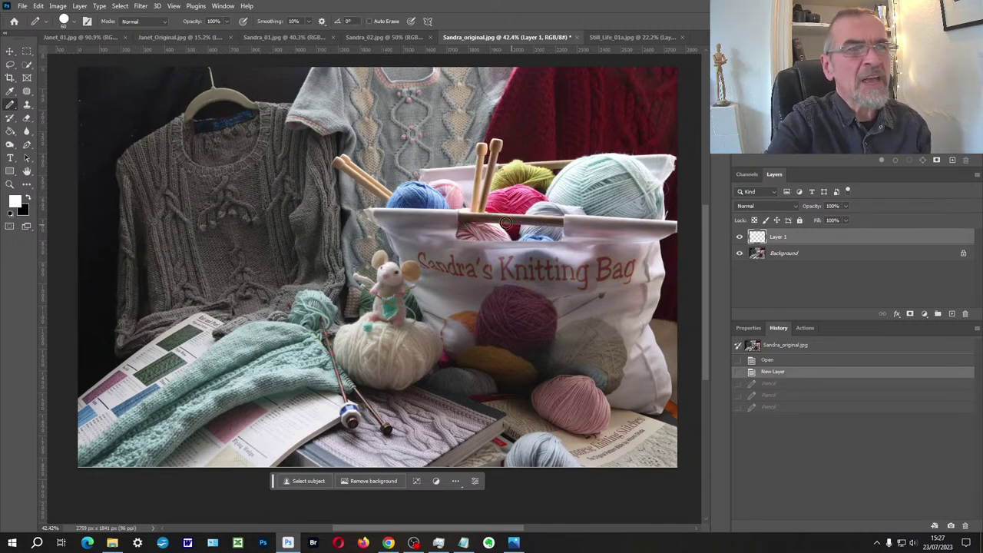
- Undo a trial stroke down the photo's centre and draw a double-headed diagonal arrow from the jumper's hanger to the bag's lower side
mouse_move(499, 86)
mouse_down()
mouse_move(438, 393)
mouse_move(407, 473)
mouse_move(441, 440)
mouse_up()
key(ctrl+z)
mouse_move(281, 122)
mouse_down()
mouse_move(419, 216)
mouse_move(673, 364)
mouse_move(590, 367)
mouse_up()
drag(315, 98, 283, 157)
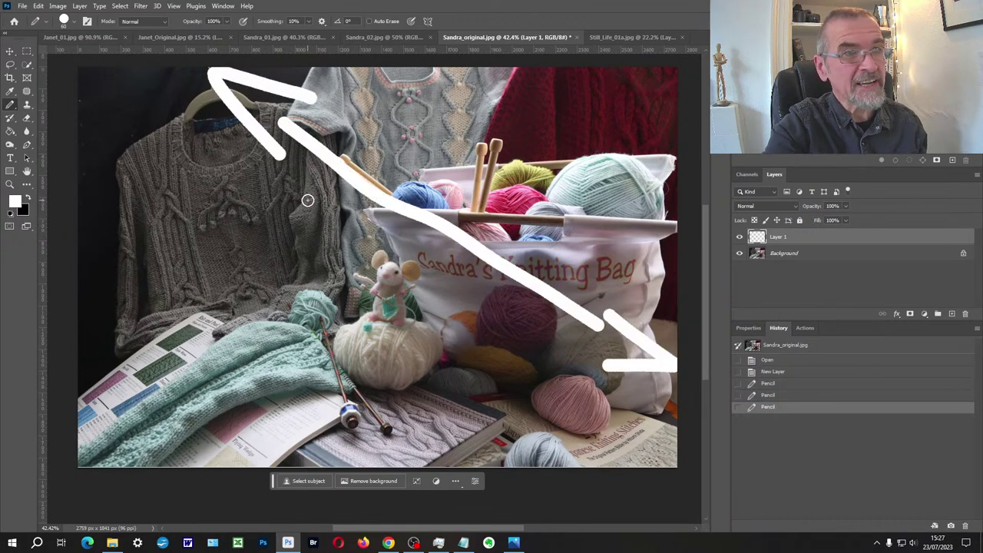
- Undo the double-headed diagonal arrow drawn across the knitting still life
key(ctrl+z)
key(ctrl+z)
key(ctrl+z)
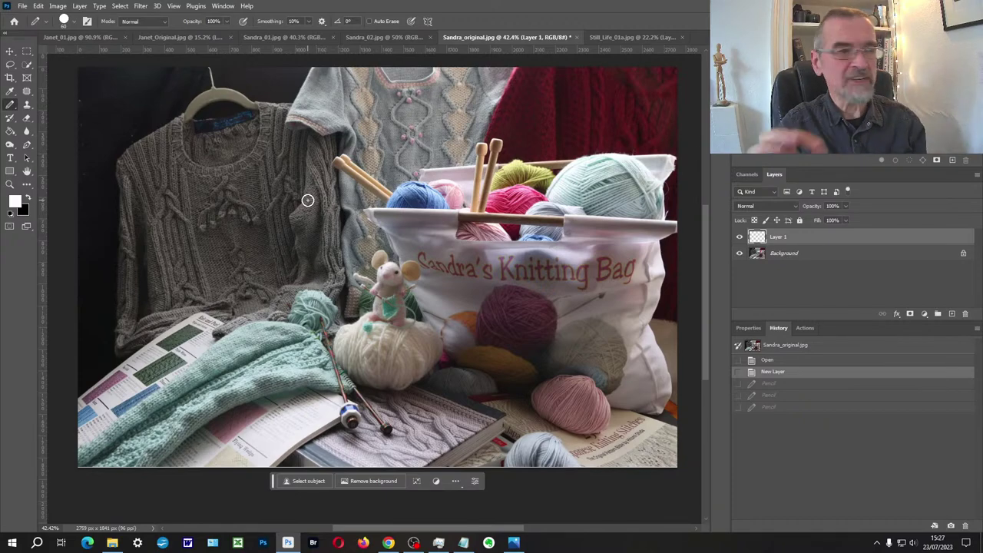
- Draw a curved arrow along the teal knitting up to the mouse, look closely at the mouse, and undo the arrow
scroll(254, 397, up, 2)
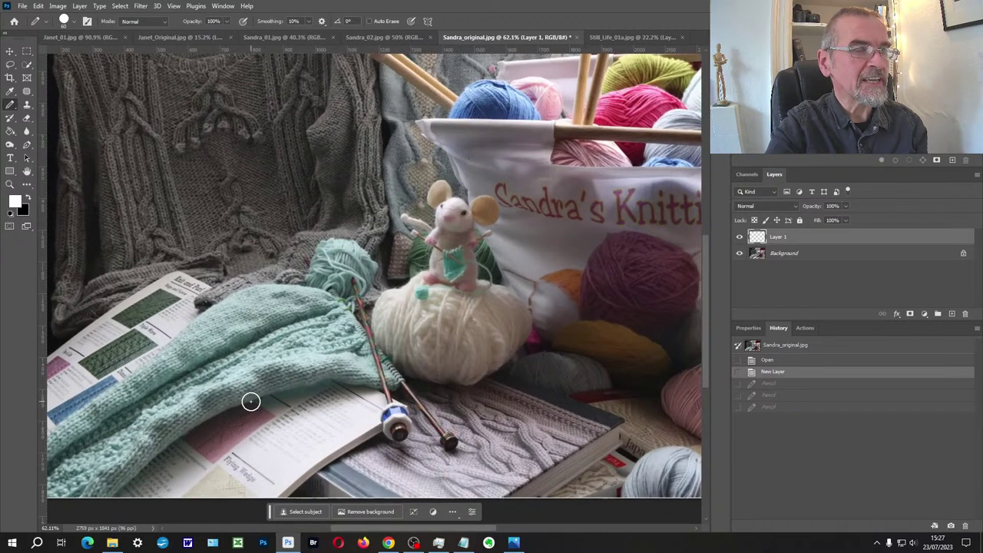
drag(302, 408, 335, 378)
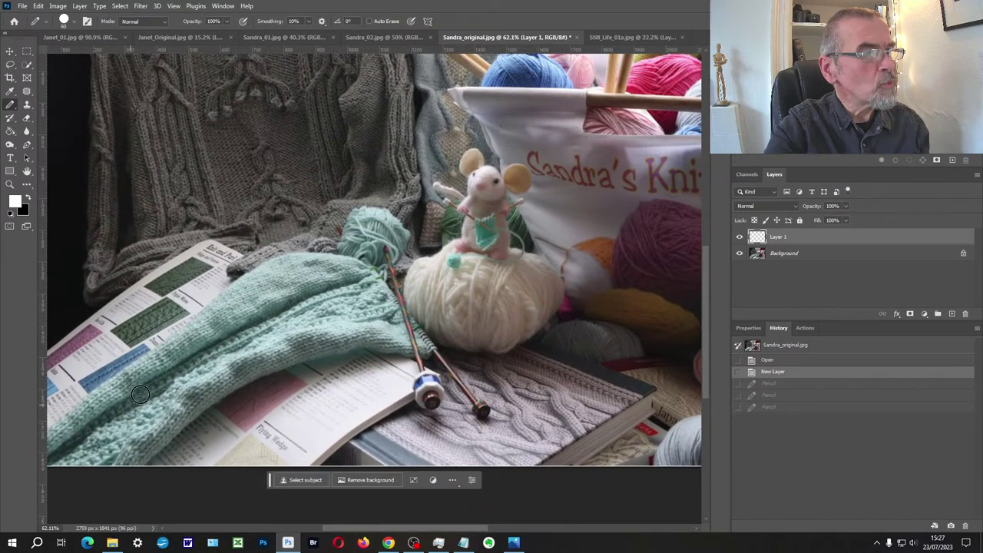
mouse_move(64, 419)
mouse_down()
mouse_move(261, 272)
mouse_move(327, 239)
mouse_move(437, 214)
mouse_up()
mouse_move(391, 185)
mouse_down()
mouse_move(442, 217)
mouse_move(409, 259)
mouse_up()
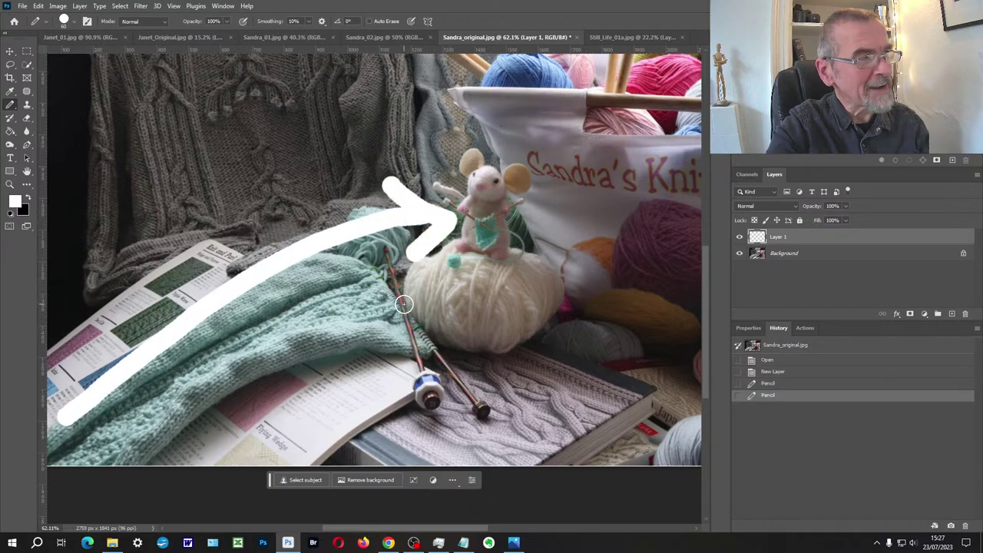
scroll(505, 246, up, 3)
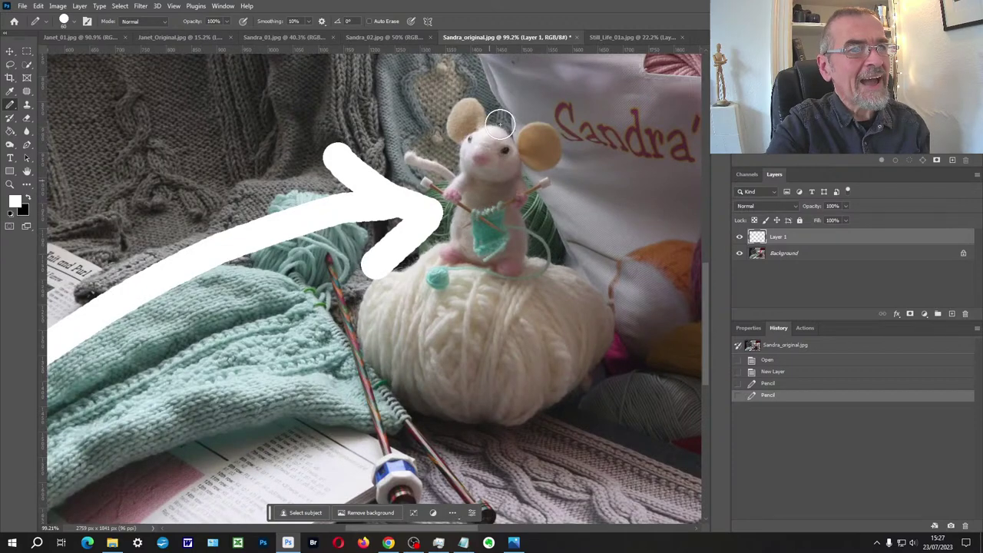
scroll(428, 245, down, 4)
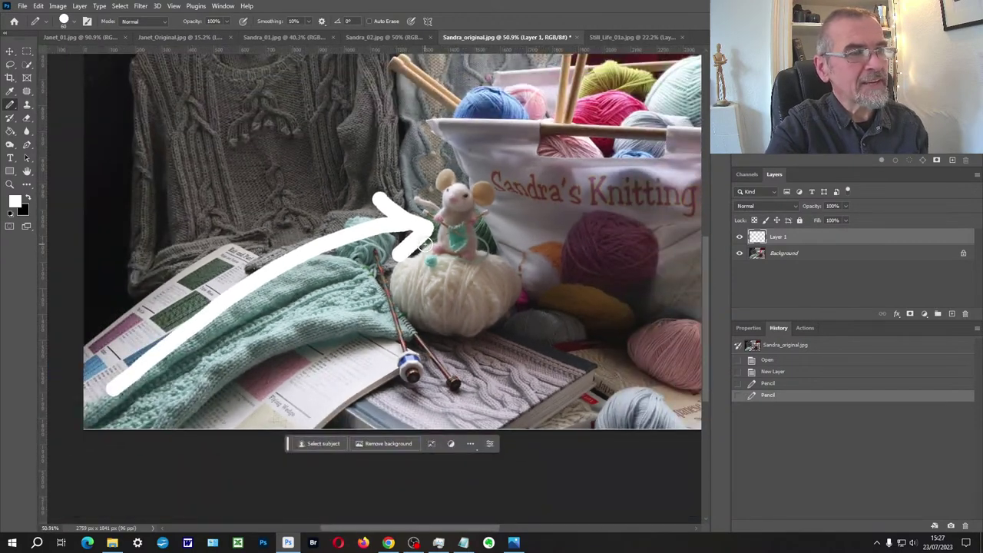
key(ctrl+z)
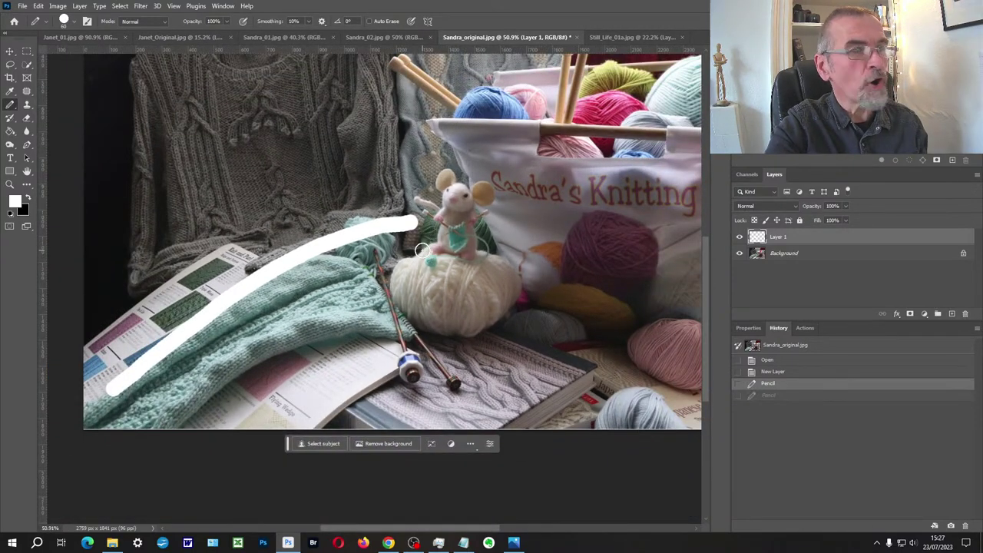
key(ctrl+z)
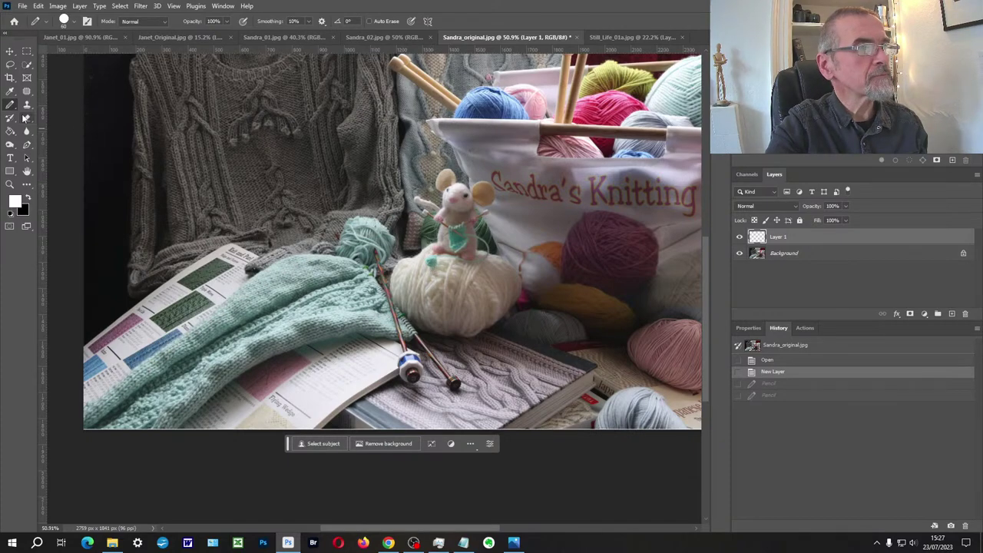
- Draw a straight arrow from the teal knitting past its wool ball to the mouse, and undo both strokes
scroll(424, 263, up, 1)
scroll(424, 263, up, 2)
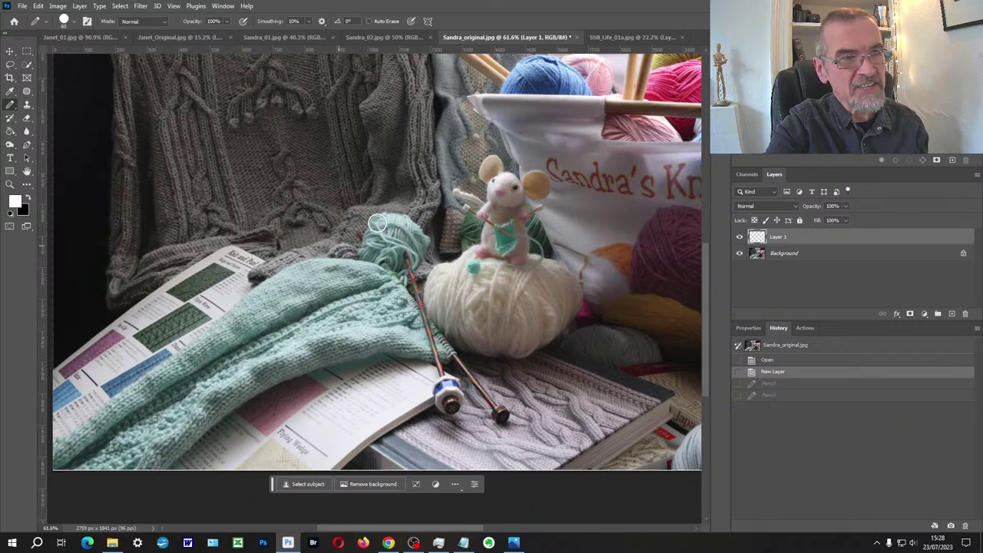
drag(160, 355, 399, 228)
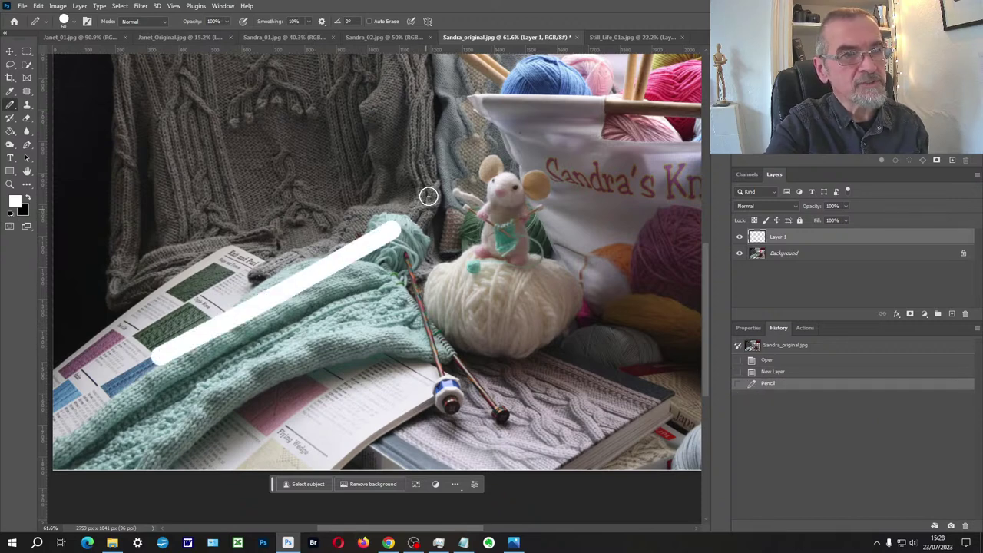
drag(423, 195, 419, 246)
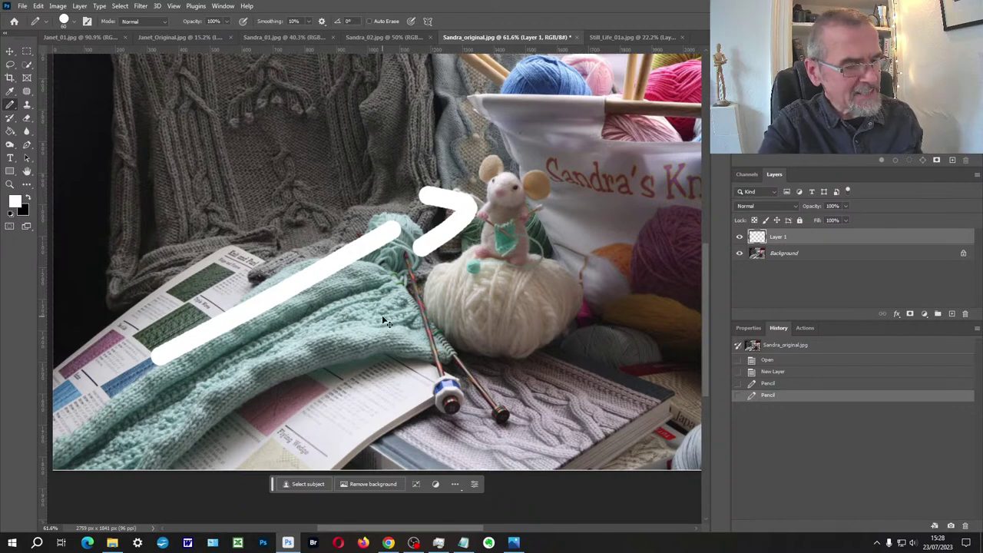
key(ctrl+z)
key(ctrl+z)
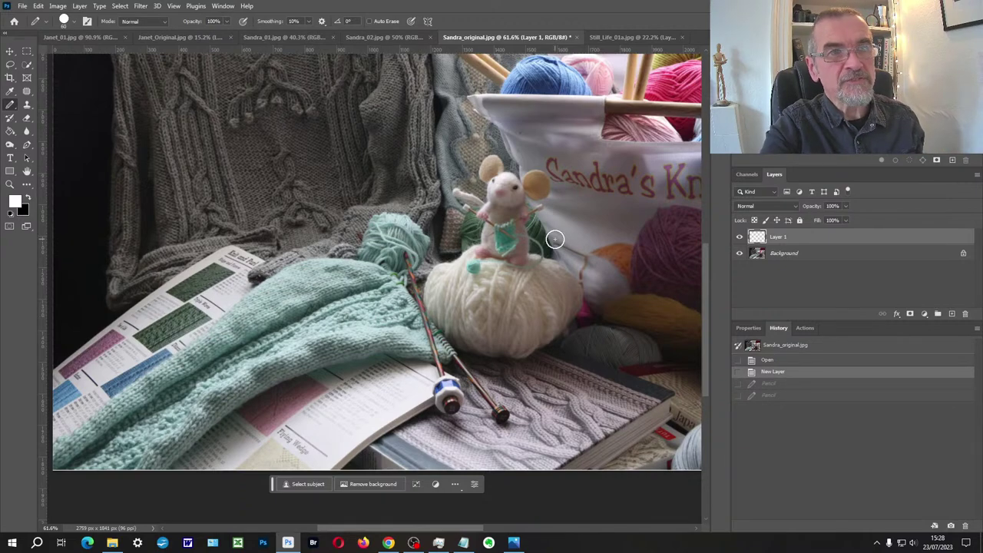
- Sketch a line from the bag's upright needles down across the front of the bag, and undo it
scroll(555, 239, down, 4)
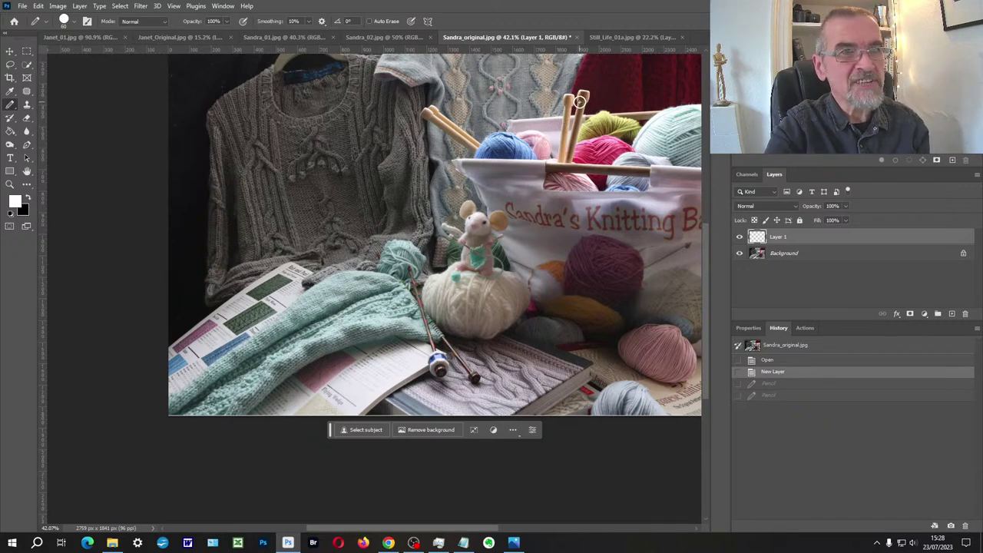
drag(574, 88, 556, 275)
shift+click(549, 224)
key(ctrl+z)
key(ctrl+z)
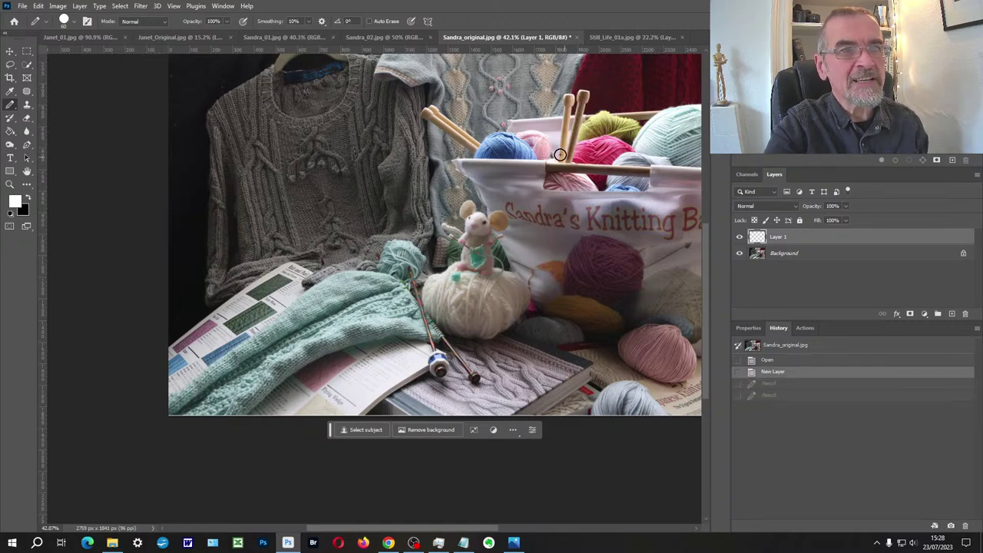
- Draw a diagonal arrow from the red jumper across the bag to the mouse's ear, and undo it
drag(665, 82, 516, 209)
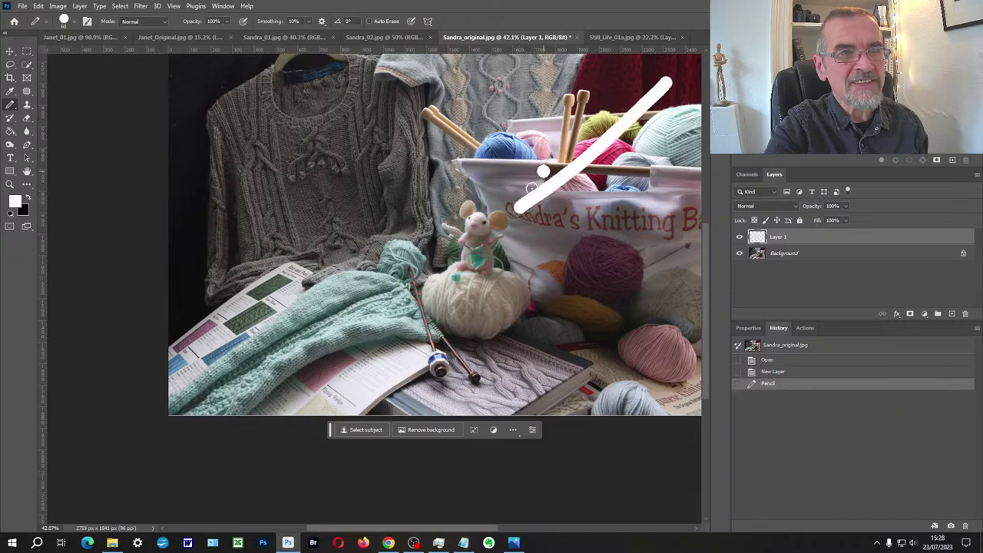
mouse_move(542, 170)
mouse_down()
mouse_move(520, 220)
mouse_move(570, 206)
mouse_up()
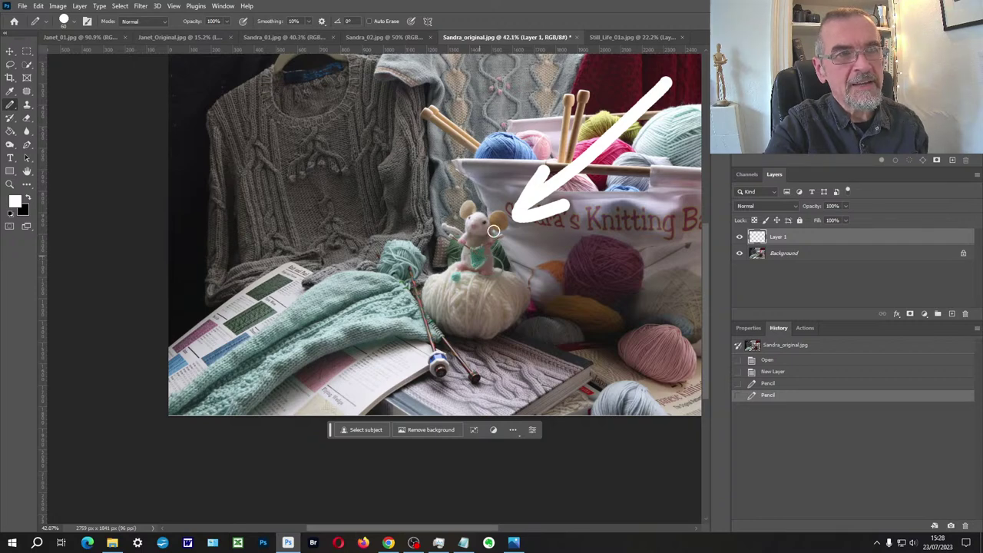
key(ctrl+z)
key(ctrl+z)
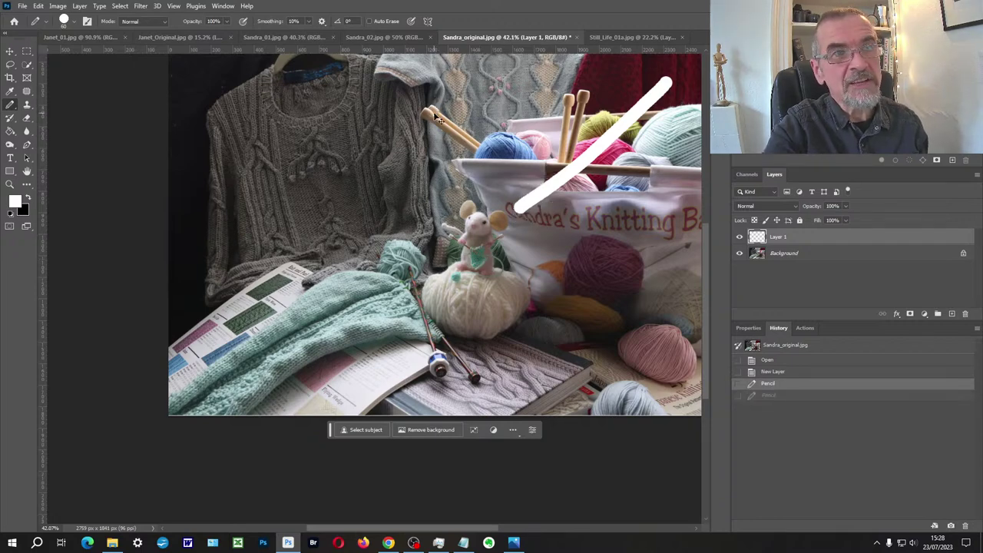
- Draw four arrows converging on the mouse from above, the red jumper, the teal knitting and the lower wool ball, and circle the mouse
mouse_move(478, 67)
mouse_down()
mouse_move(475, 139)
mouse_move(513, 113)
mouse_up()
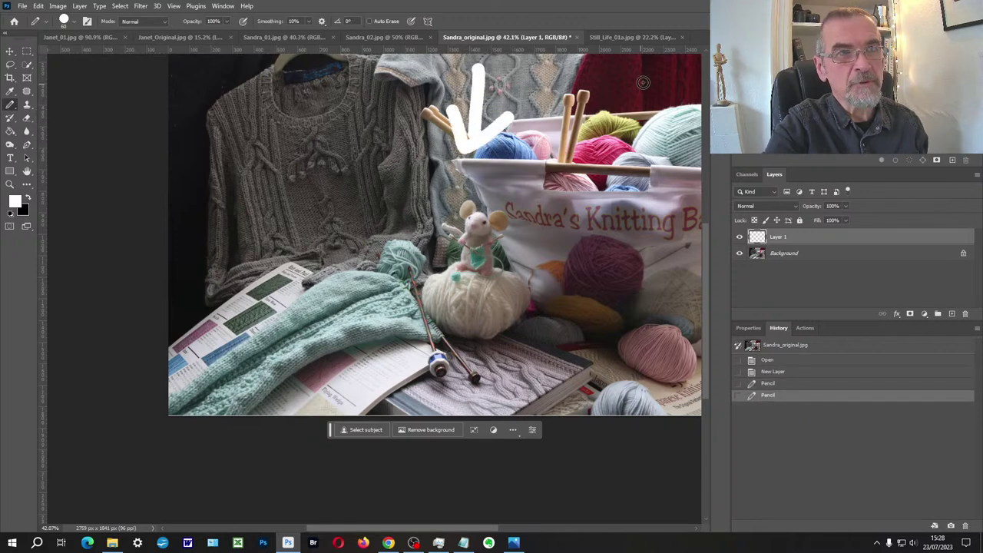
drag(650, 79, 589, 137)
mouse_move(570, 101)
mouse_down()
mouse_move(567, 167)
mouse_move(614, 154)
mouse_up()
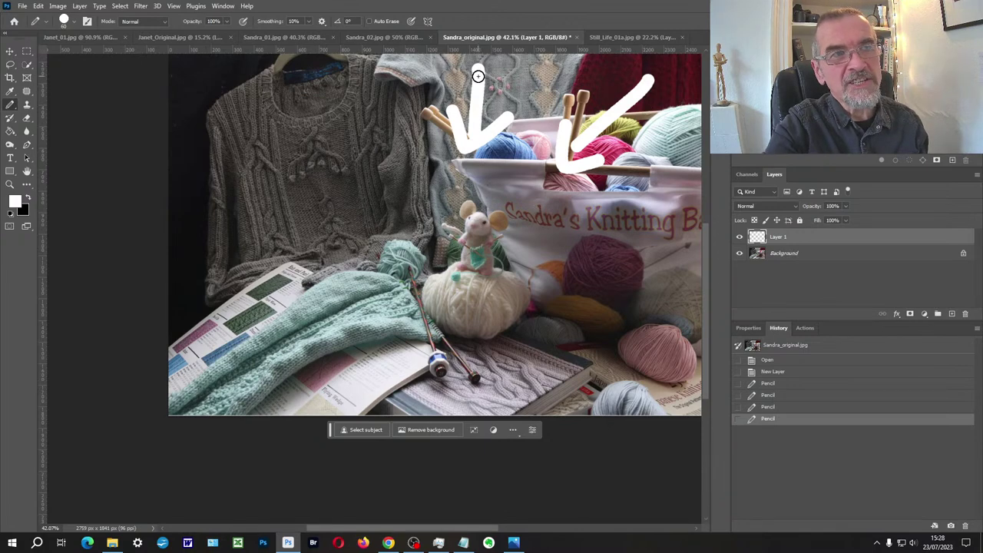
mouse_move(223, 375)
mouse_down()
mouse_move(358, 286)
mouse_move(420, 270)
mouse_up()
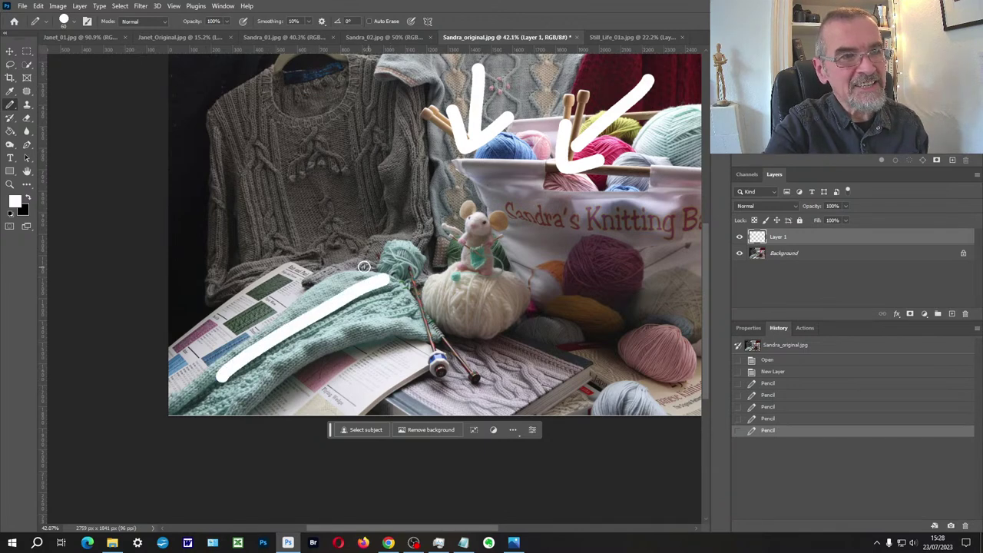
drag(358, 267, 377, 293)
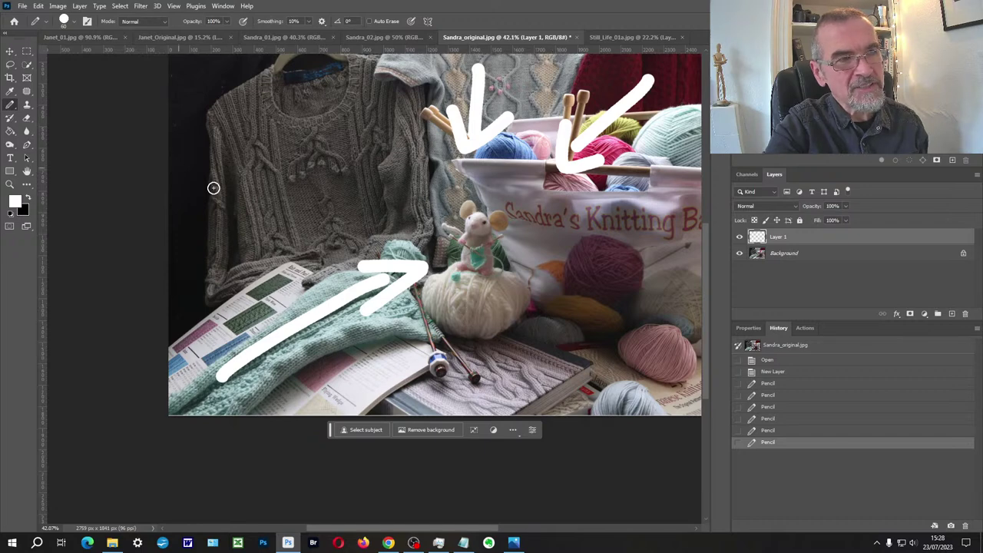
mouse_move(538, 306)
mouse_down()
mouse_move(616, 396)
mouse_move(535, 356)
mouse_up()
drag(530, 297, 581, 315)
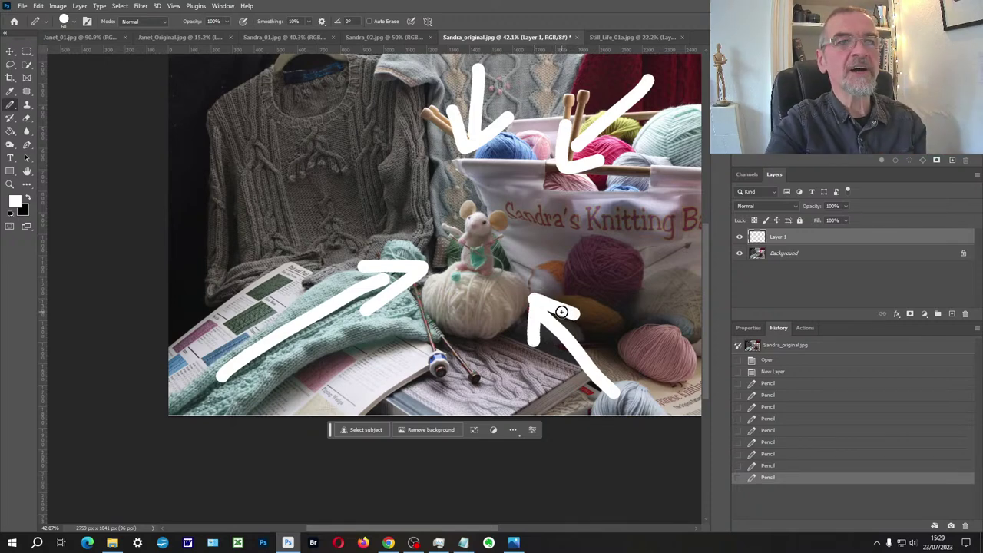
mouse_move(475, 172)
mouse_down()
mouse_move(492, 172)
mouse_move(542, 207)
mouse_move(511, 161)
mouse_up()
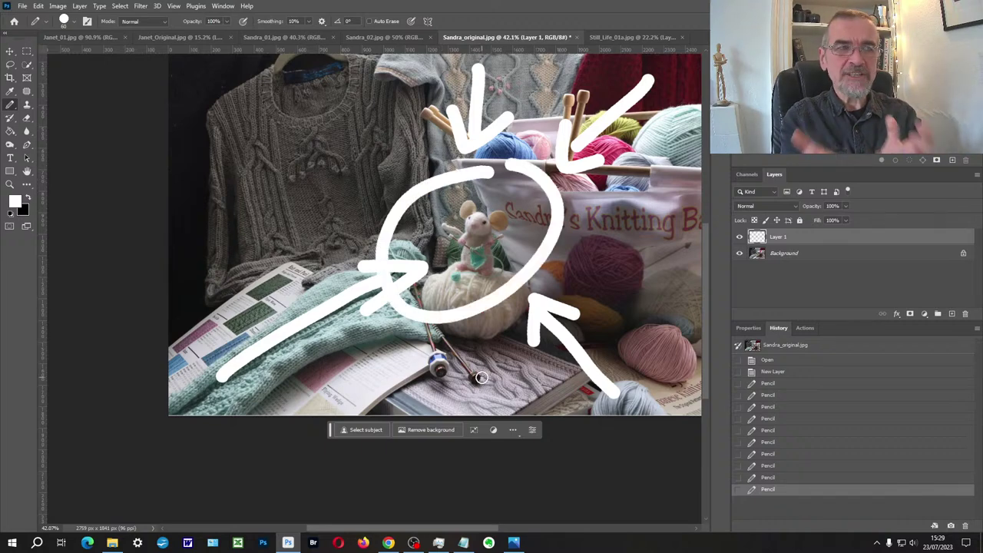
- Undo the circle and all the arrows around the mouse, and bring the whole photo back into view
key(ctrl+z)
key(ctrl+z)
key(ctrl+z)
key(ctrl+z)
key(ctrl+z)
key(ctrl+z)
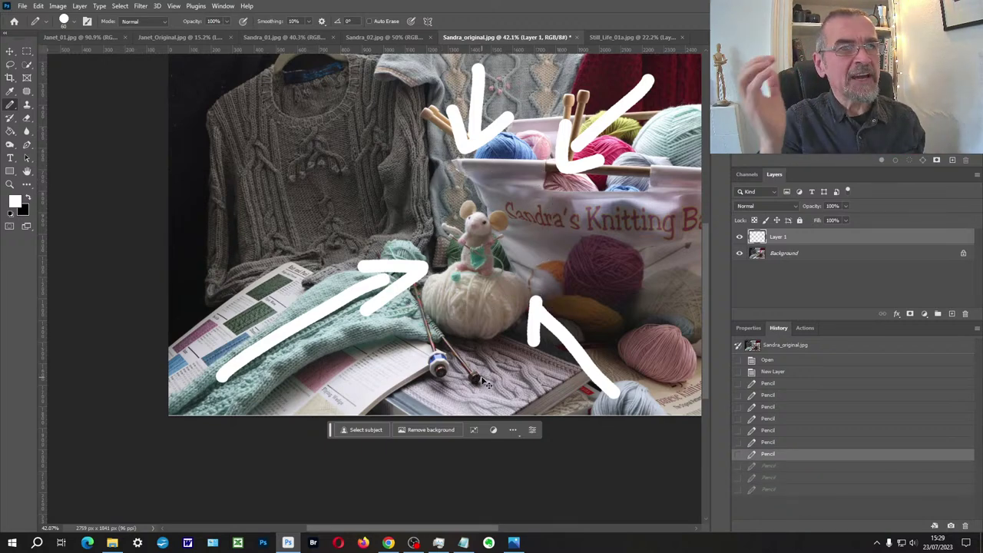
key(ctrl+z)
key(ctrl+z)
key(ctrl+z)
key(ctrl+z)
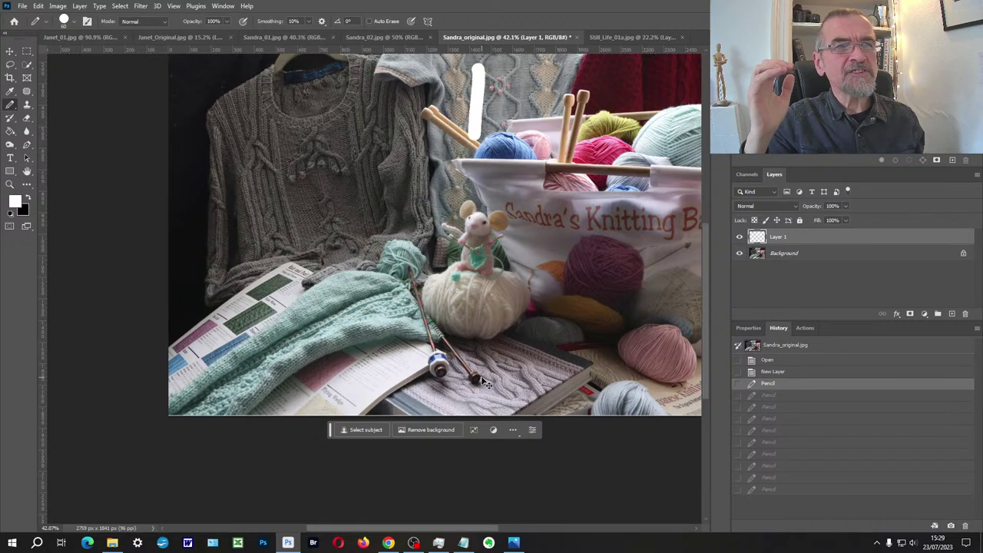
drag(480, 377, 511, 311)
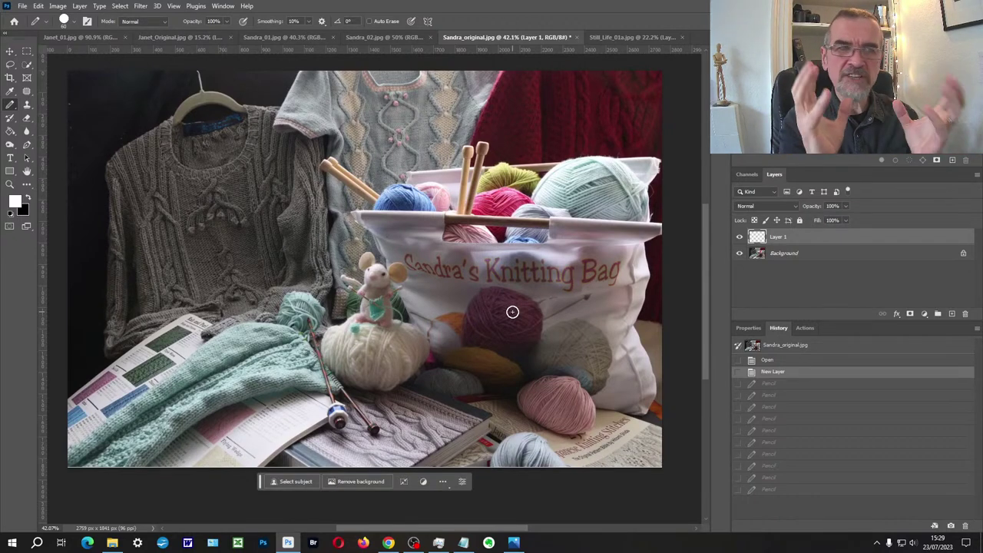
- Draw a bowed line down the bag's side of the photo and another down the grey jumper's side, undoing each
mouse_move(530, 95)
mouse_down()
mouse_move(593, 181)
mouse_move(633, 294)
mouse_move(615, 381)
mouse_move(535, 464)
mouse_up()
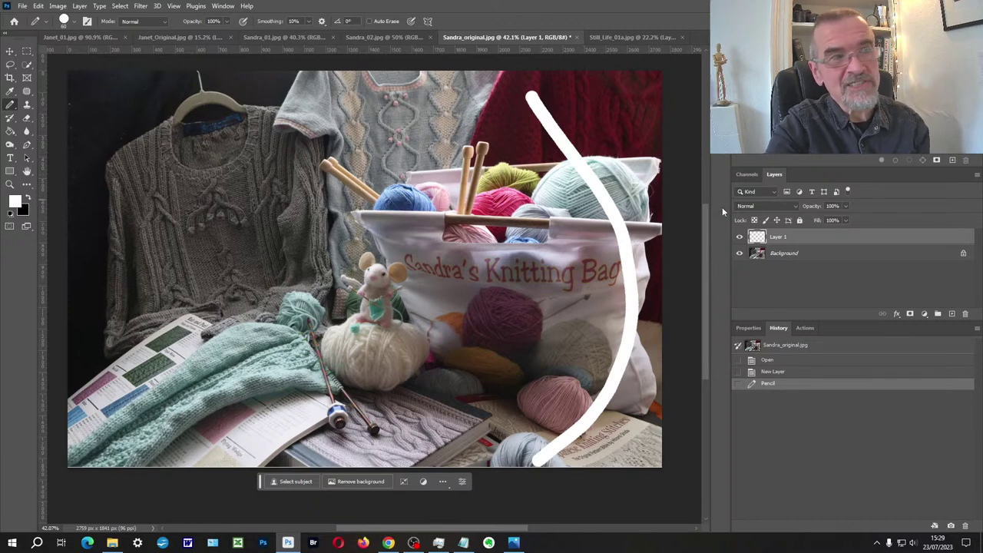
key(ctrl+z)
mouse_move(131, 99)
mouse_down()
mouse_move(63, 224)
mouse_move(78, 334)
mouse_move(171, 425)
mouse_move(222, 452)
mouse_up()
key(ctrl+z)
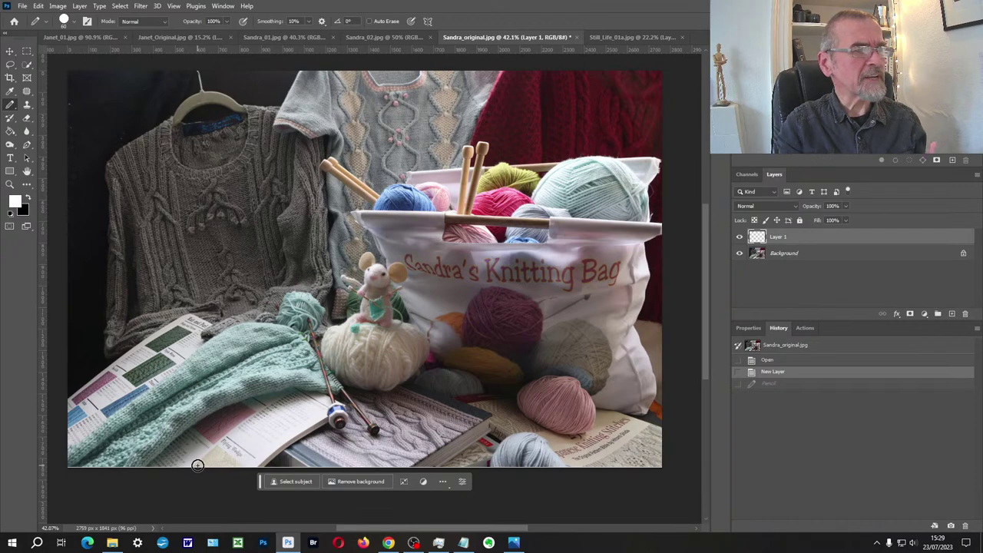
- Switch to the Sandra_02.jpg document and duplicate its background layer
click(386, 38)
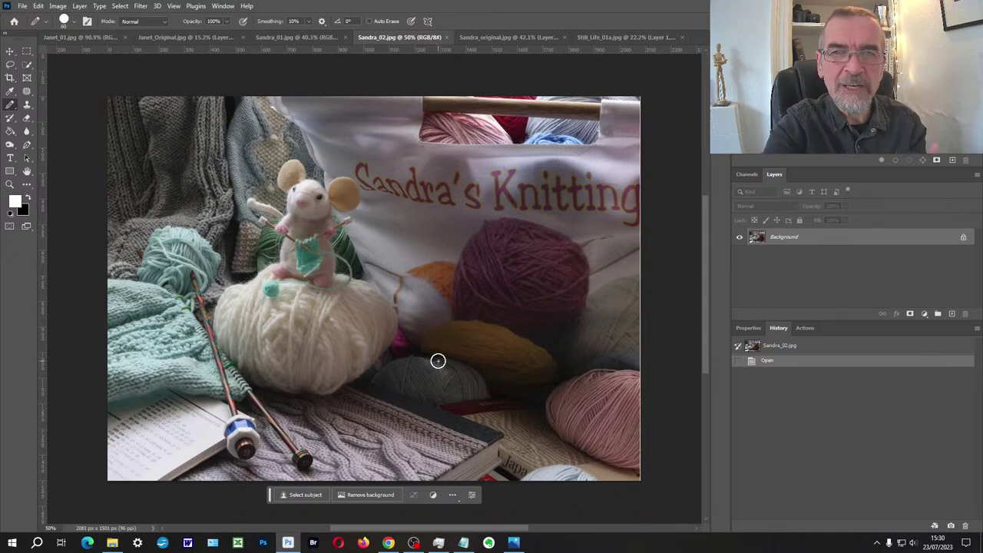
key(ctrl+j)
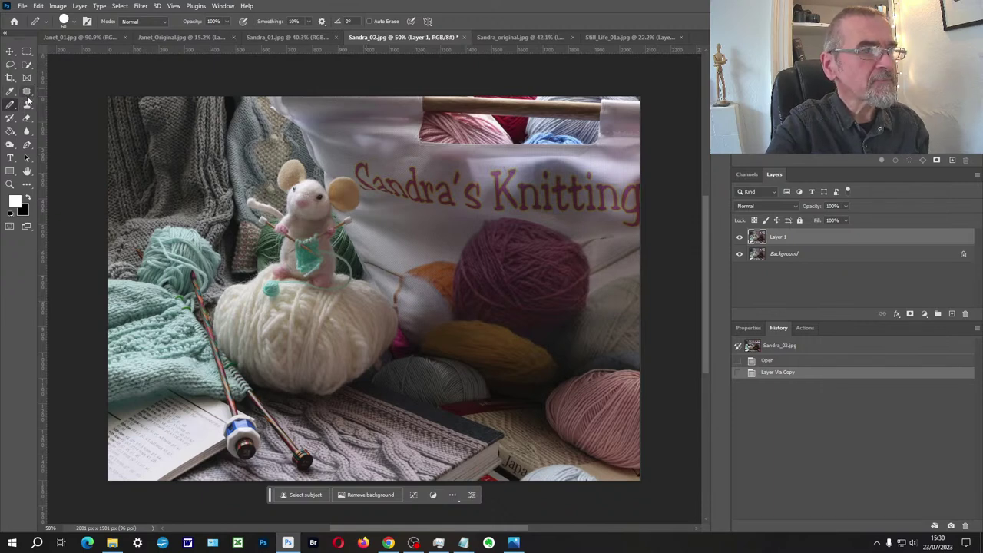
- Add a Curves adjustment layer, raising the midtones and pulling the shadows down slightly to increase contrast
click(923, 315)
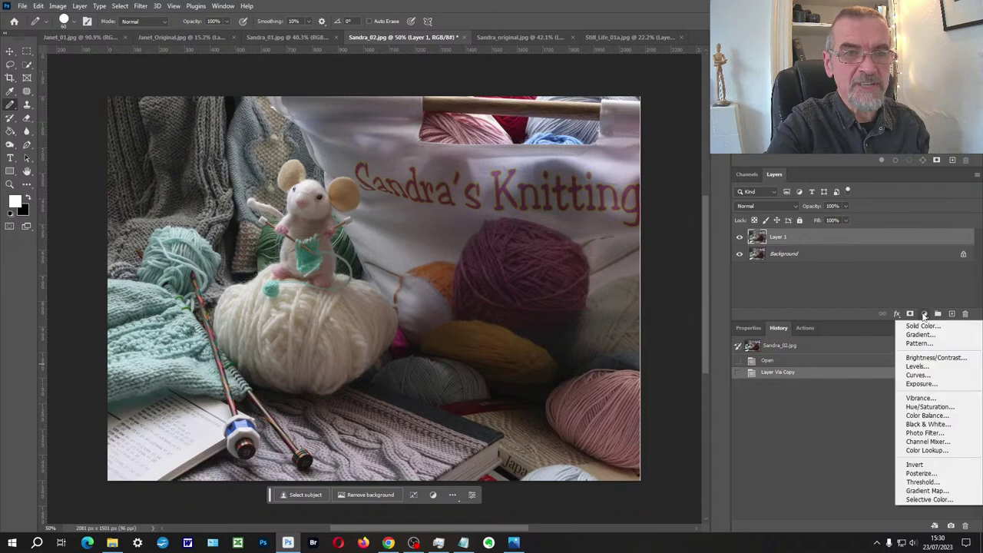
click(930, 376)
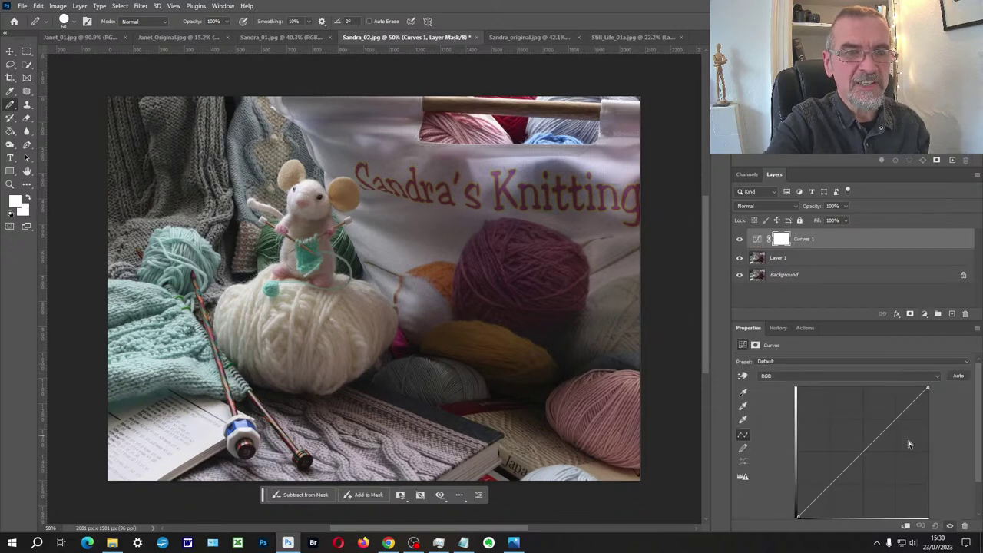
drag(873, 443, 864, 440)
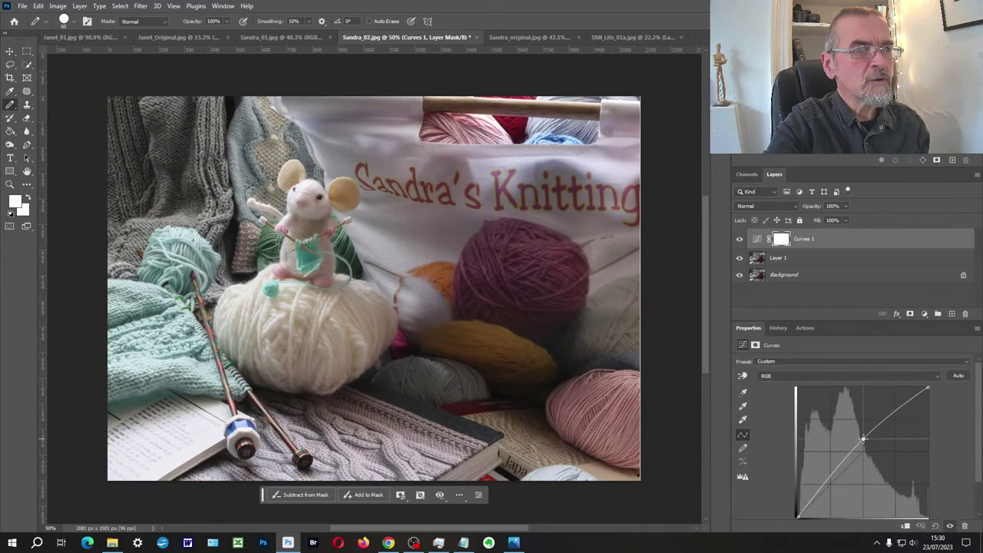
drag(828, 486, 826, 491)
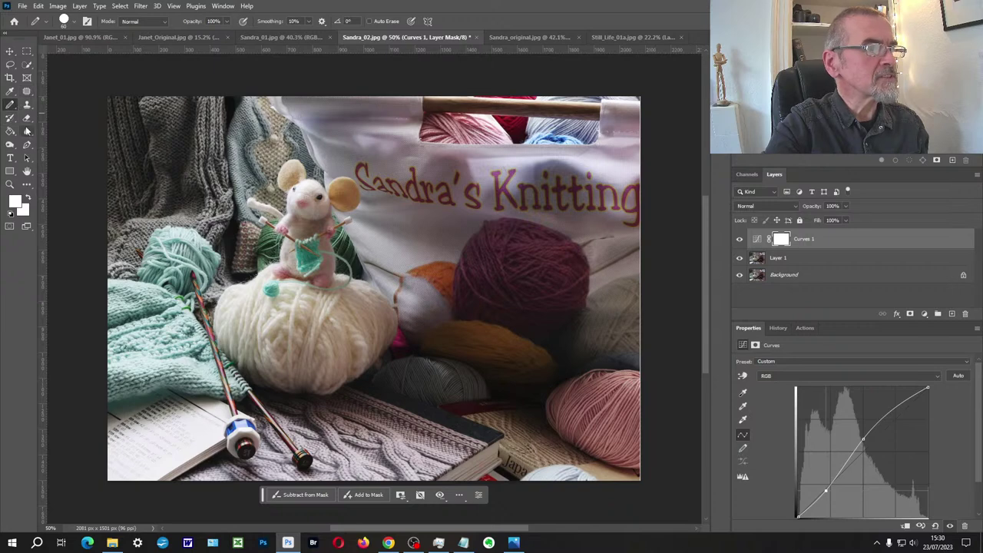
- Set the foreground colour to black and fill the Curves 1 layer mask with it using the Paint Bucket
click(10, 131)
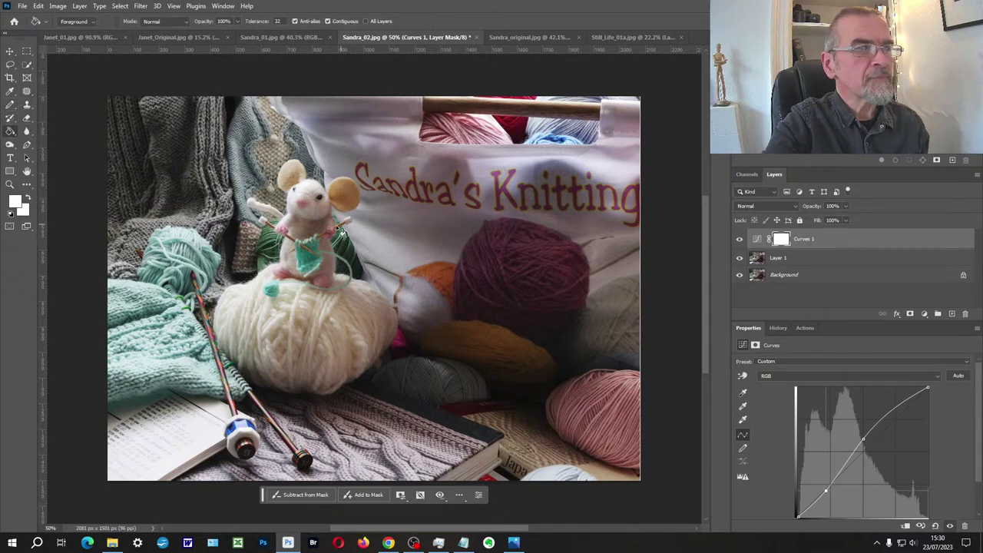
click(16, 201)
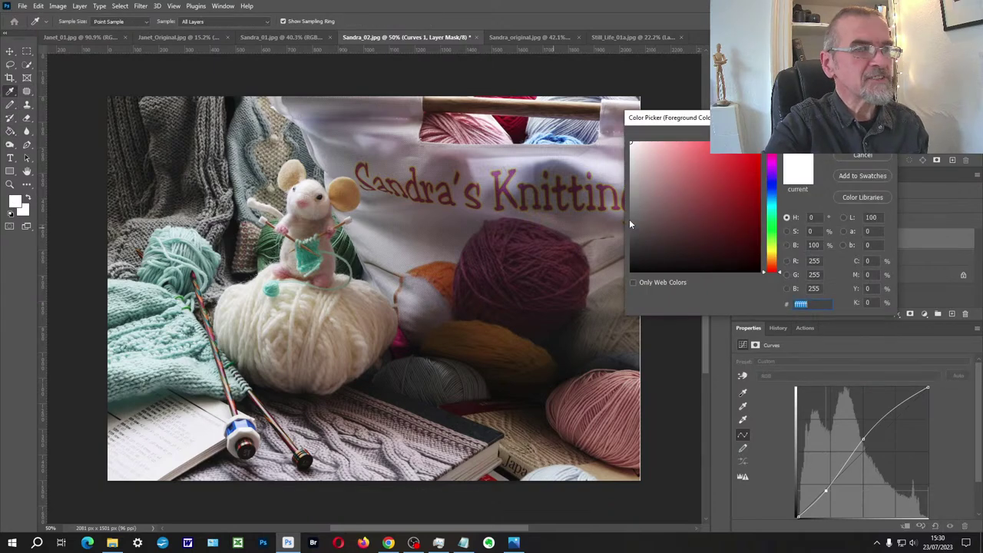
key(Return)
click(362, 212)
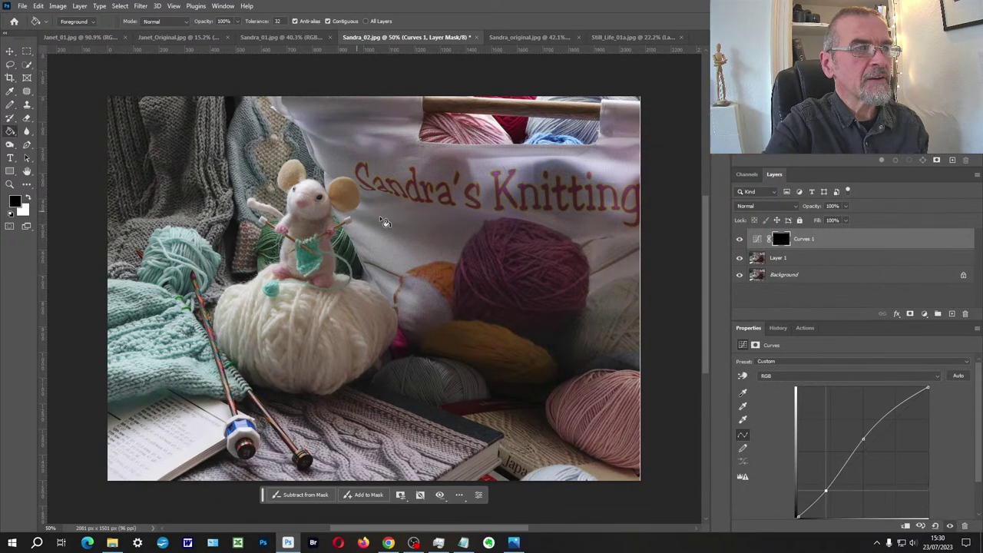
- Switch to the Brush tool at size 300 with white as the foreground colour and brush over the mouse on the Curves 1 mask
drag(9, 108, 53, 106)
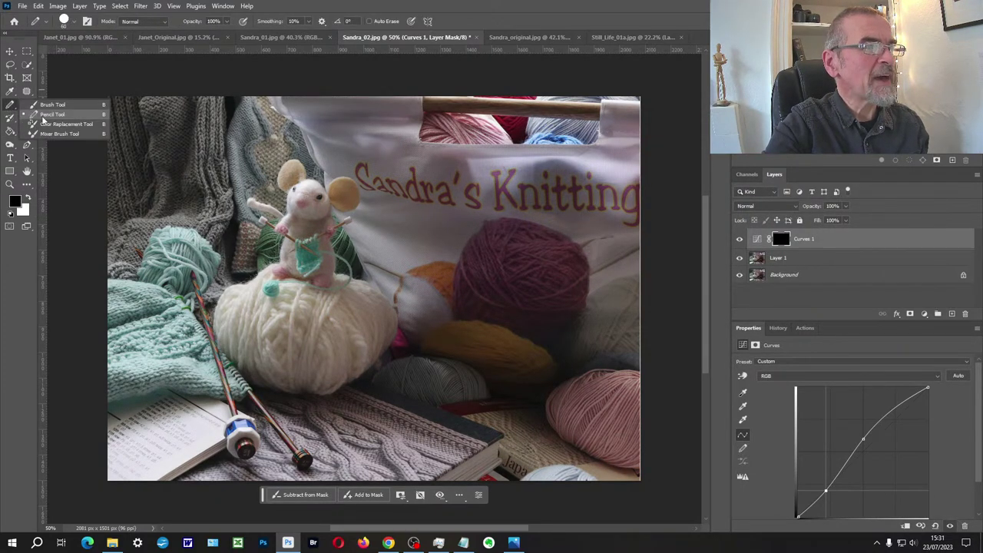
click(54, 105)
key(bracketright)
key(bracketright)
key(bracketright)
key(bracketright)
key(bracketright)
key(bracketright)
key(bracketright)
key(bracketright)
key(x)
drag(292, 223, 323, 219)
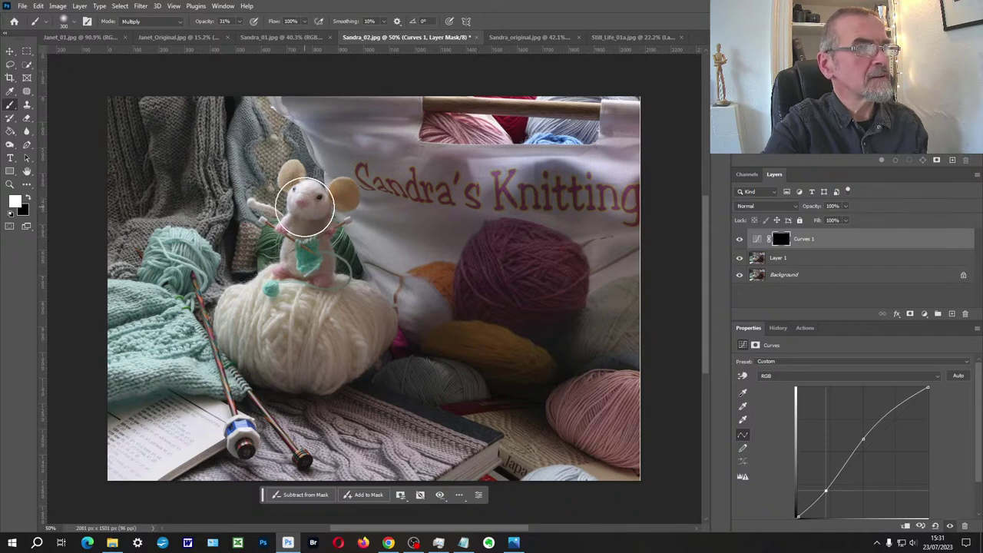
- Set the brush to Normal mode at 100% opacity and paint the mouse white on the Curves 1 mask
click(182, 23)
click(184, 34)
click(238, 21)
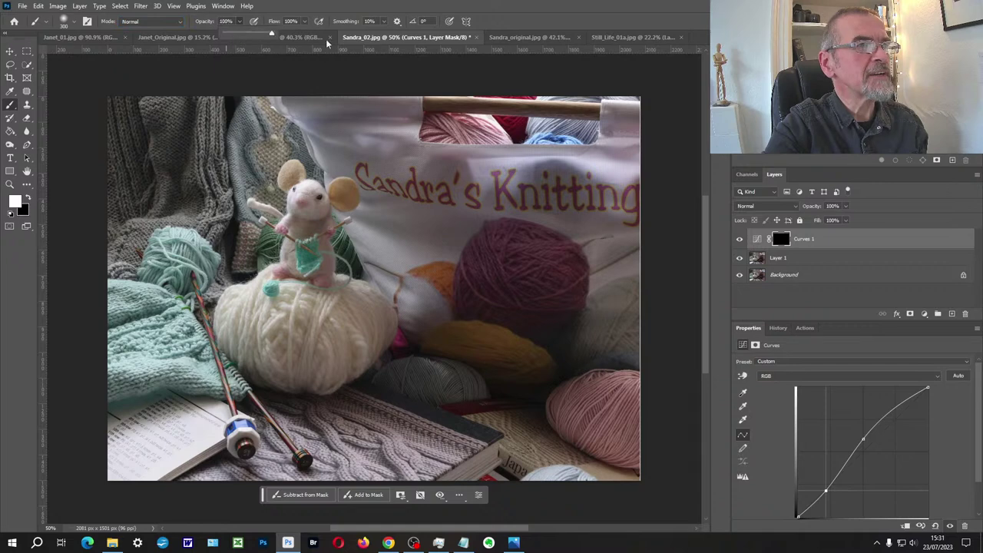
click(320, 196)
mouse_move(330, 223)
mouse_down()
mouse_move(296, 231)
mouse_move(308, 212)
mouse_move(284, 253)
mouse_up()
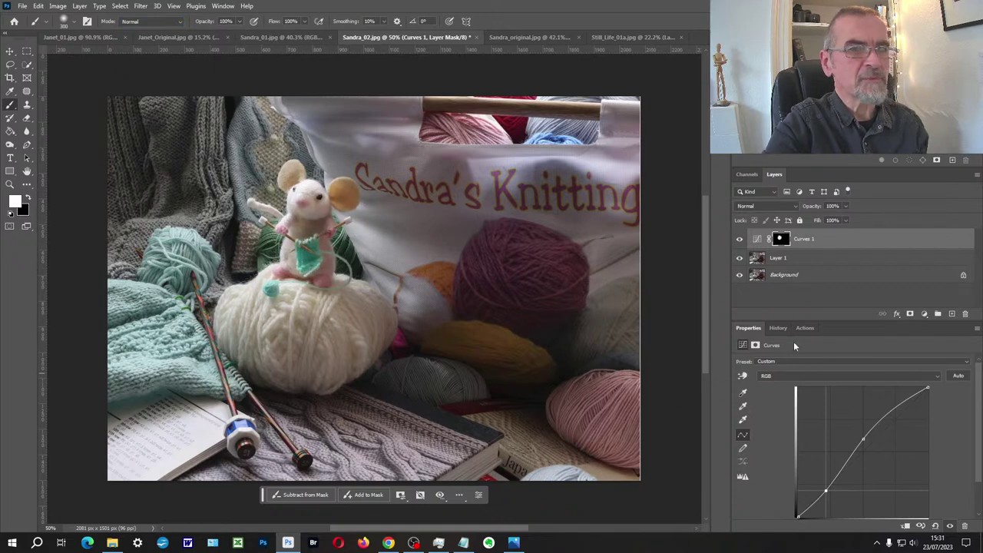
- Add a second Curves adjustment layer that darkens the midtones, and paint the mouse black on its mask
click(910, 315)
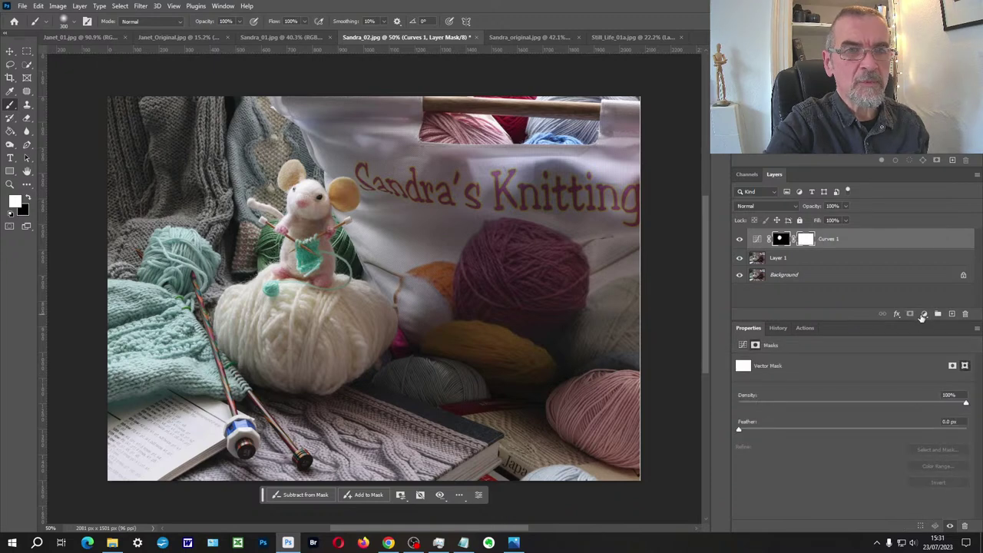
click(923, 315)
click(930, 376)
drag(868, 444, 878, 456)
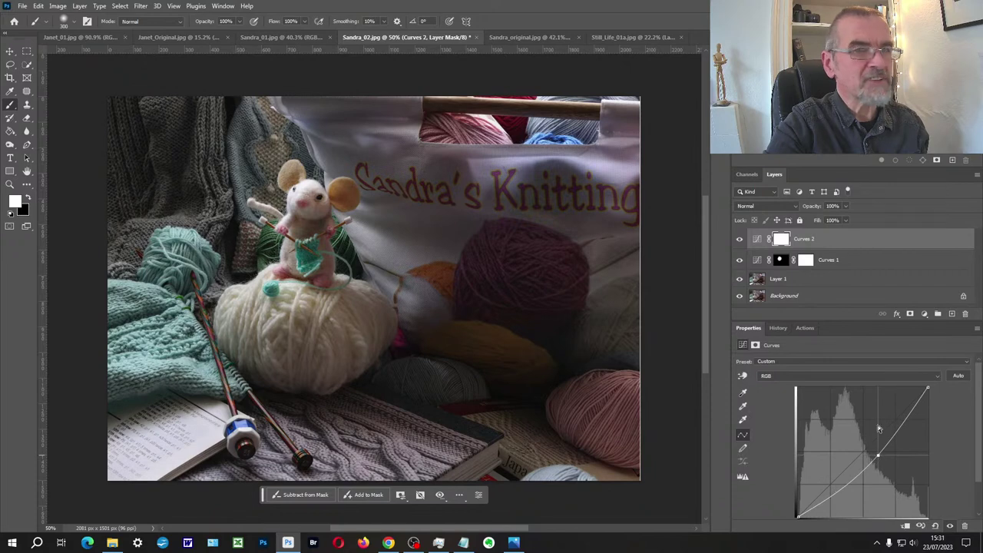
key(x)
mouse_move(317, 223)
mouse_down()
mouse_move(310, 248)
mouse_move(324, 266)
mouse_move(338, 224)
mouse_move(334, 267)
mouse_move(311, 252)
mouse_up()
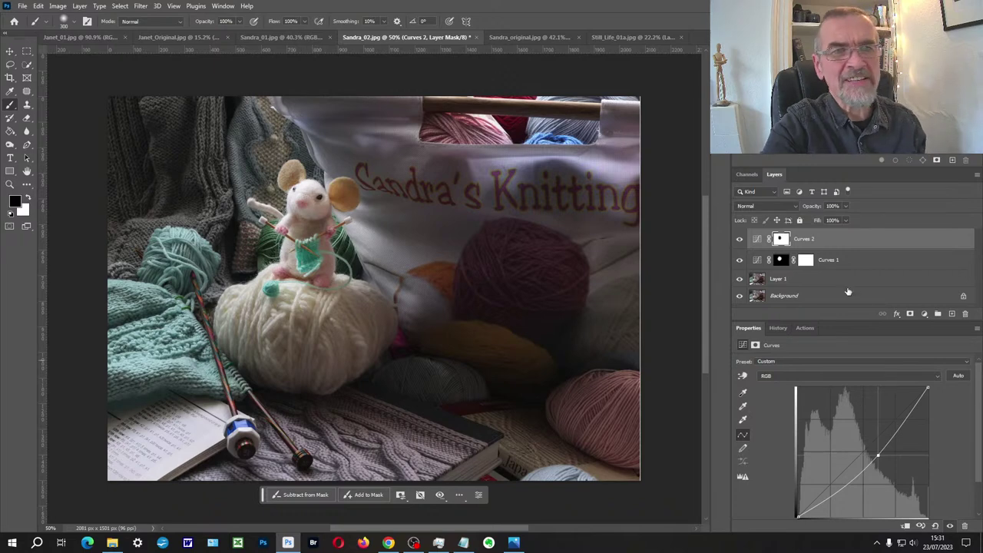
- Group the two Curves layers and toggle the group's visibility to compare the photo before and after
shift+click(868, 265)
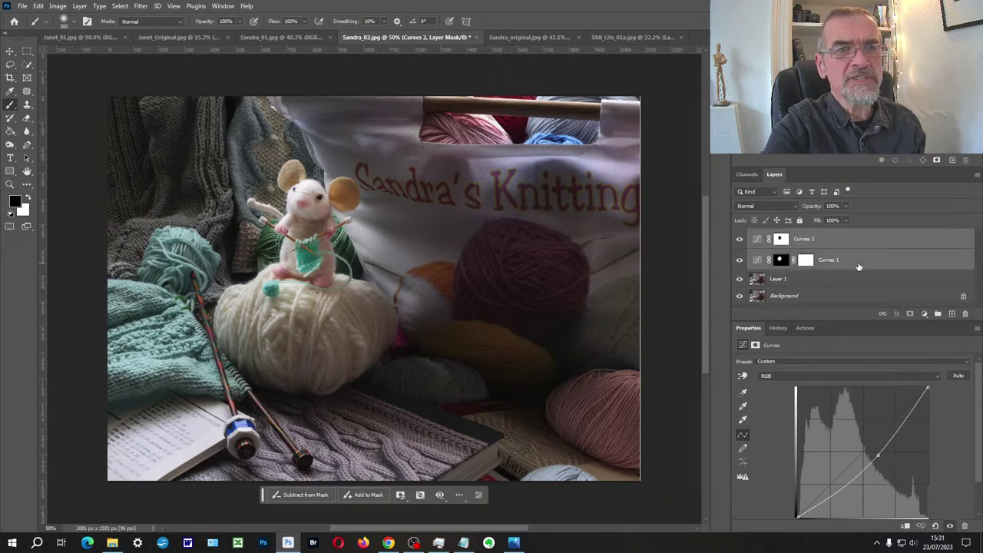
click(938, 314)
click(740, 235)
click(739, 235)
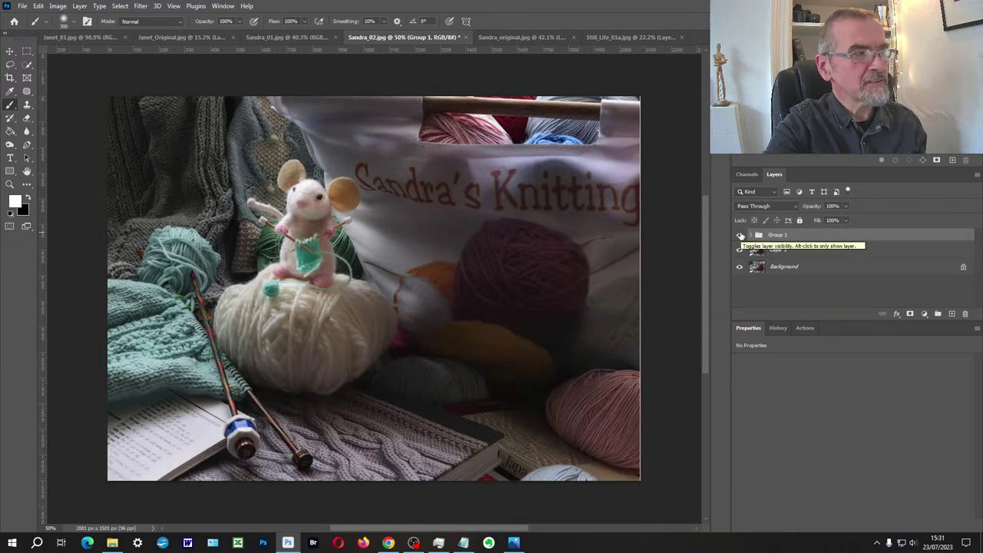
click(740, 235)
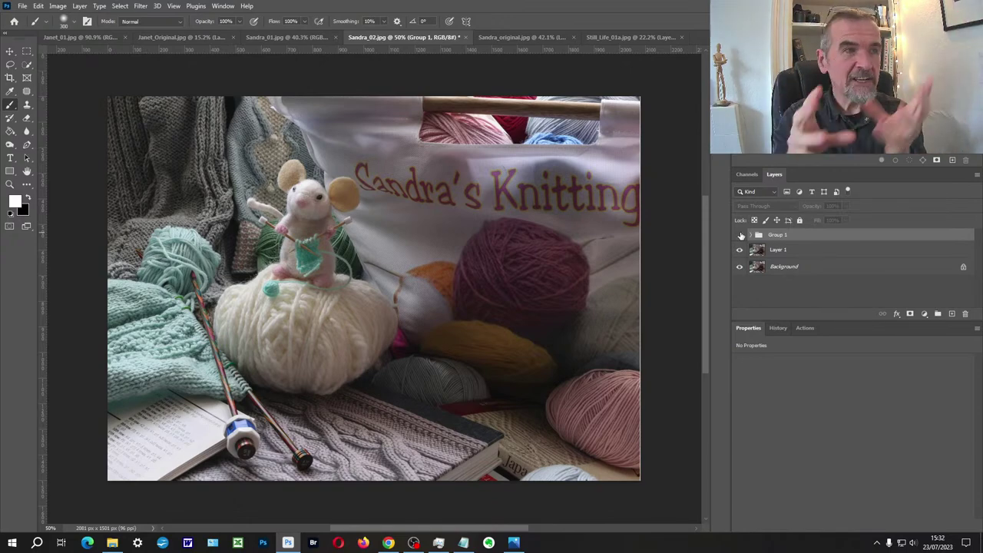
- Look at the Still_Life_01a.jpg document and switch to Sandra_original.jpg
click(622, 37)
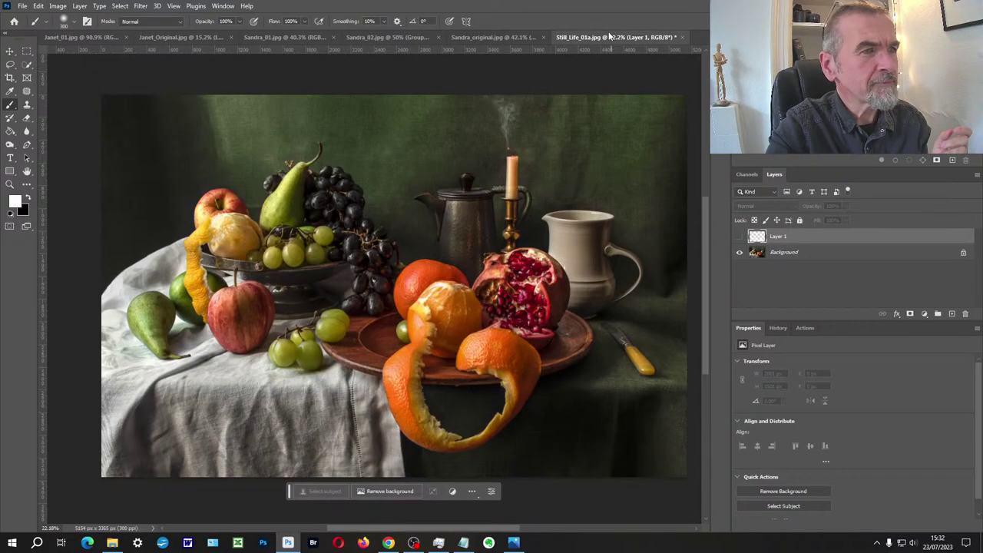
click(515, 37)
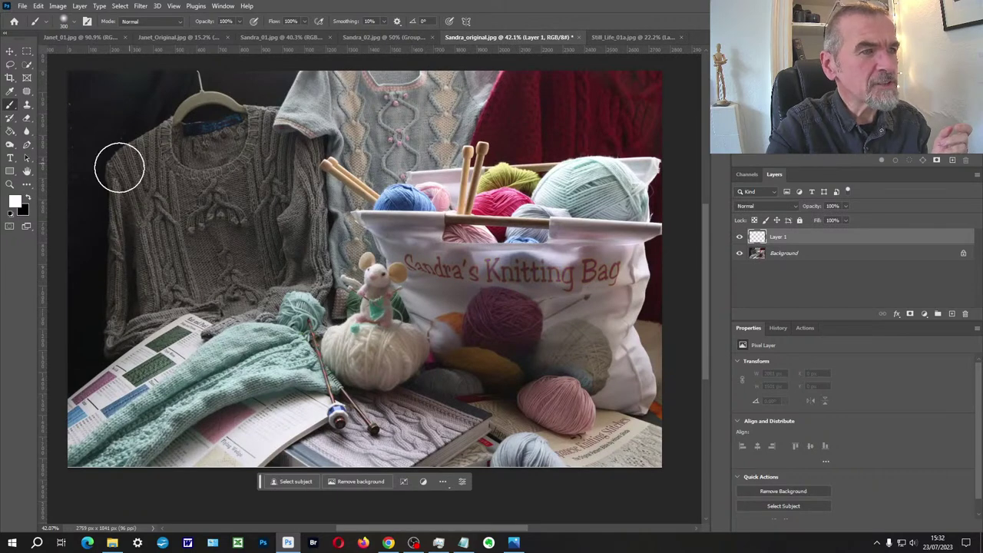
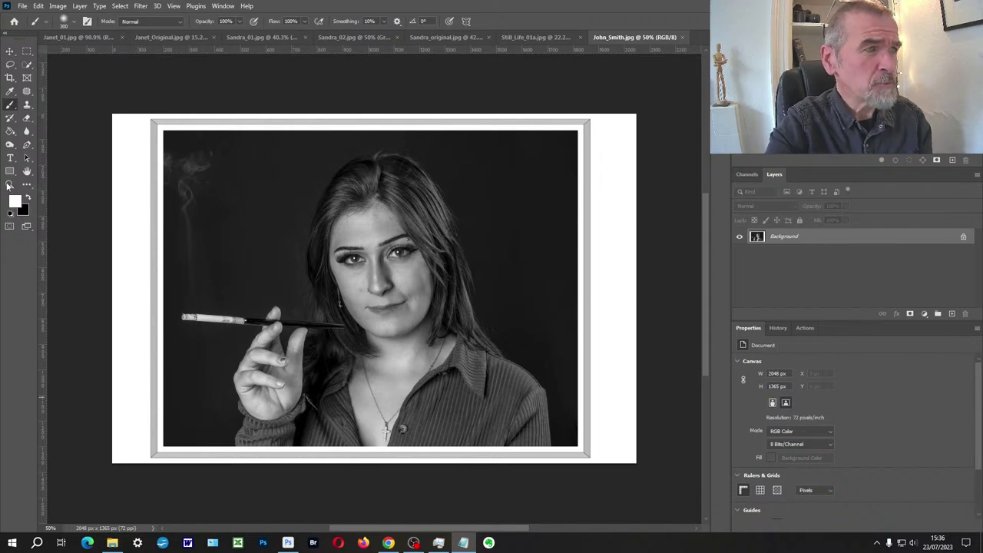
- Crop the framed black-and-white portrait to the photo itself, cutting off the white border and grey frame
click(10, 192)
scroll(342, 291, down, 5)
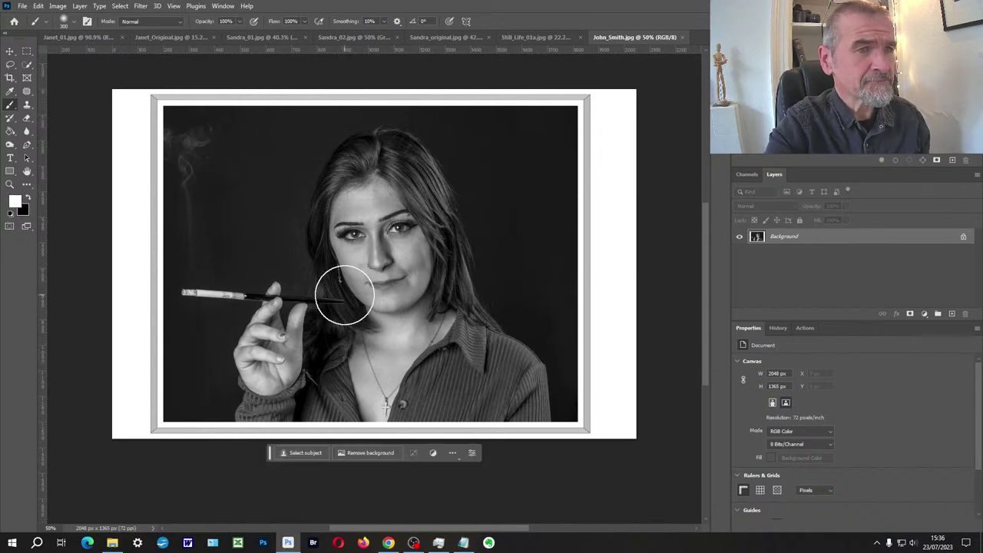
scroll(345, 294, down, 2)
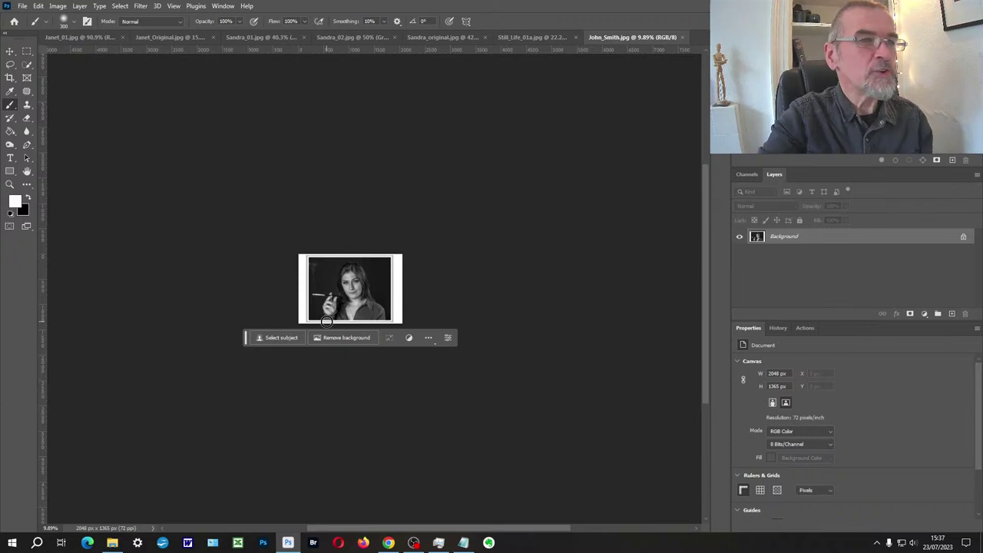
click(10, 184)
drag(327, 279, 326, 279)
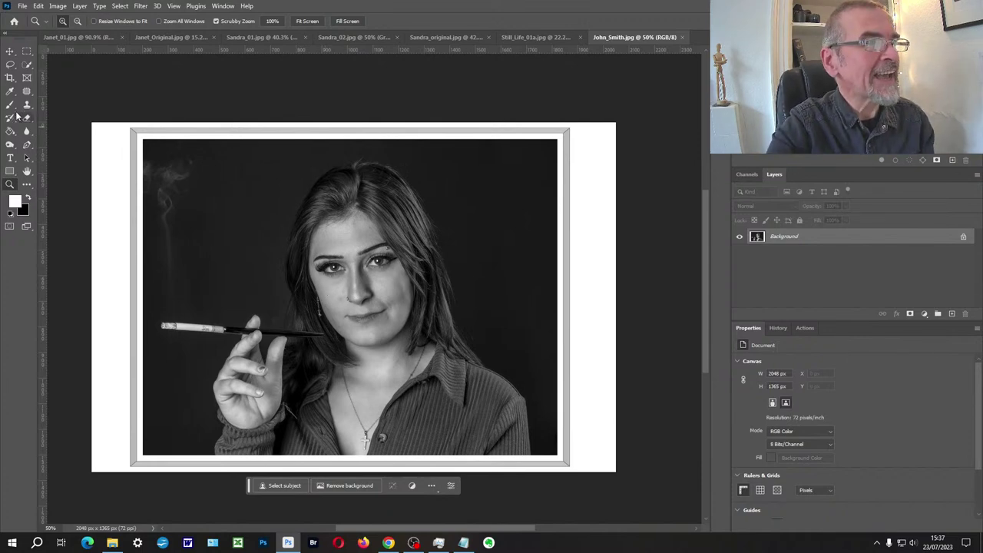
click(10, 78)
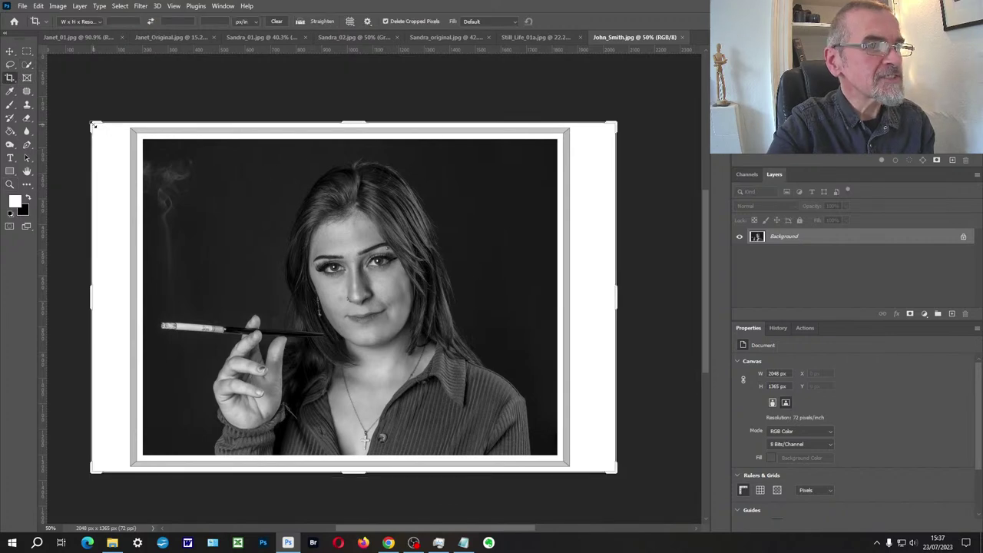
drag(93, 123, 119, 131)
drag(587, 464, 558, 456)
key(Return)
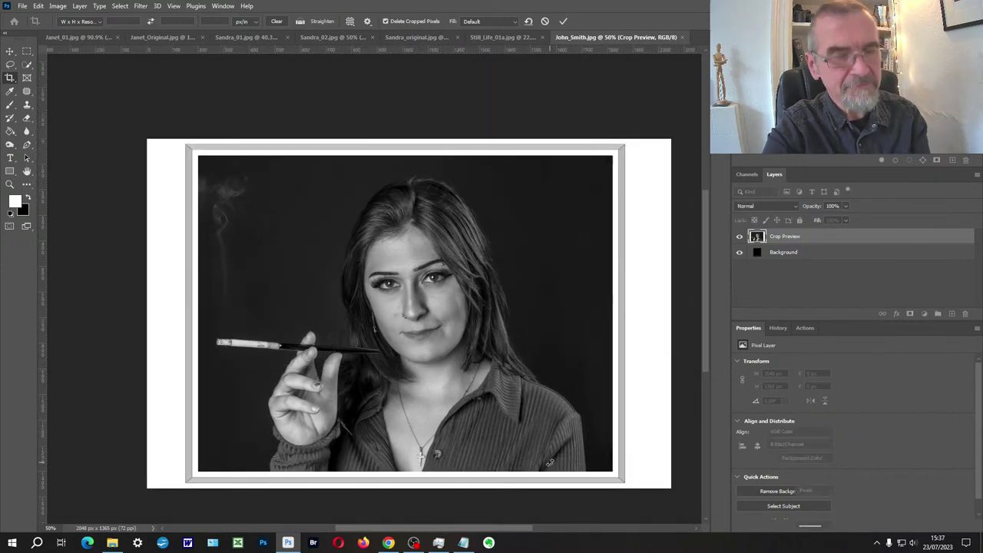
- Crop the portrait once more, trimming a thin strip off its edges
click(223, 294)
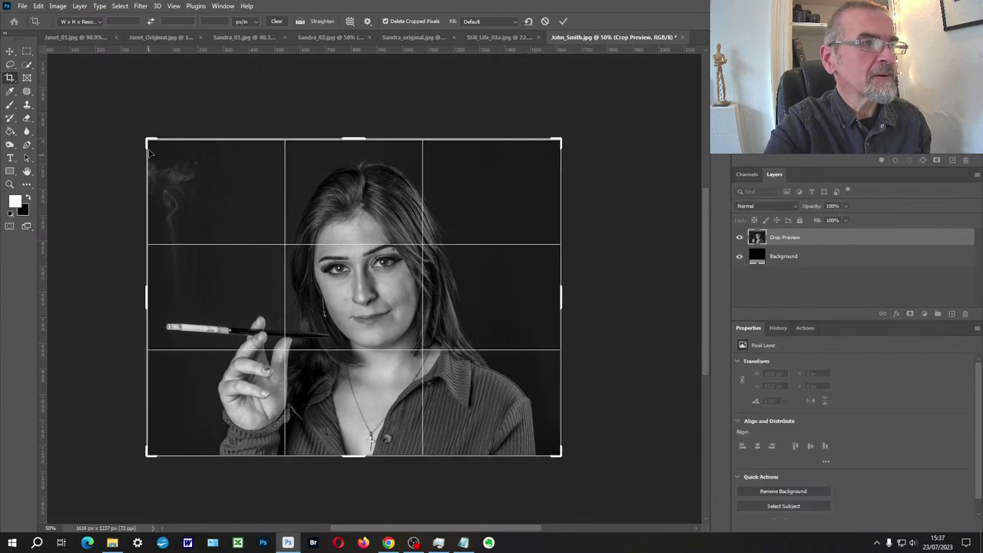
drag(150, 139, 150, 140)
key(Return)
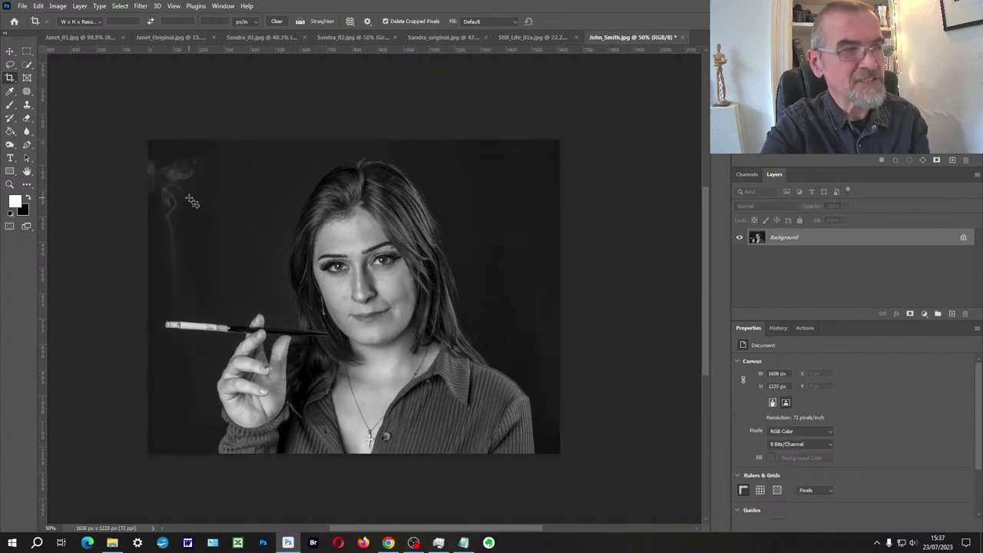
- Examine the woman's face and eyes in the cropped portrait up close, and return to the full image
click(10, 185)
click(265, 243)
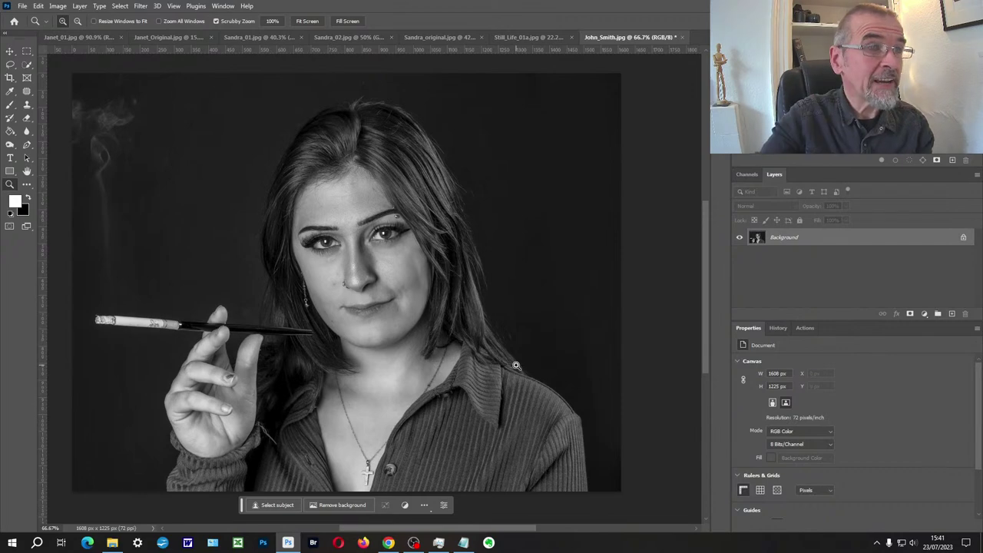
drag(410, 238, 384, 201)
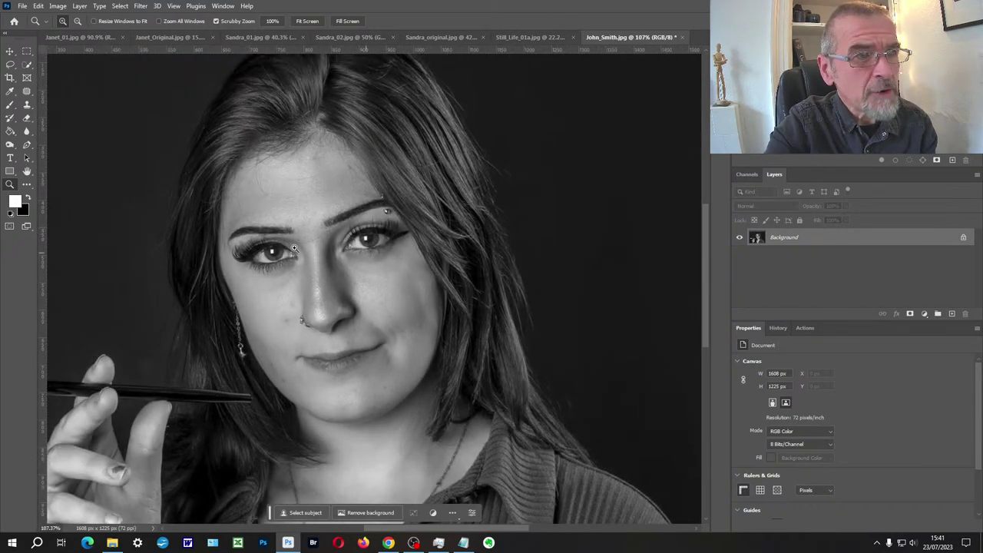
drag(337, 272, 324, 277)
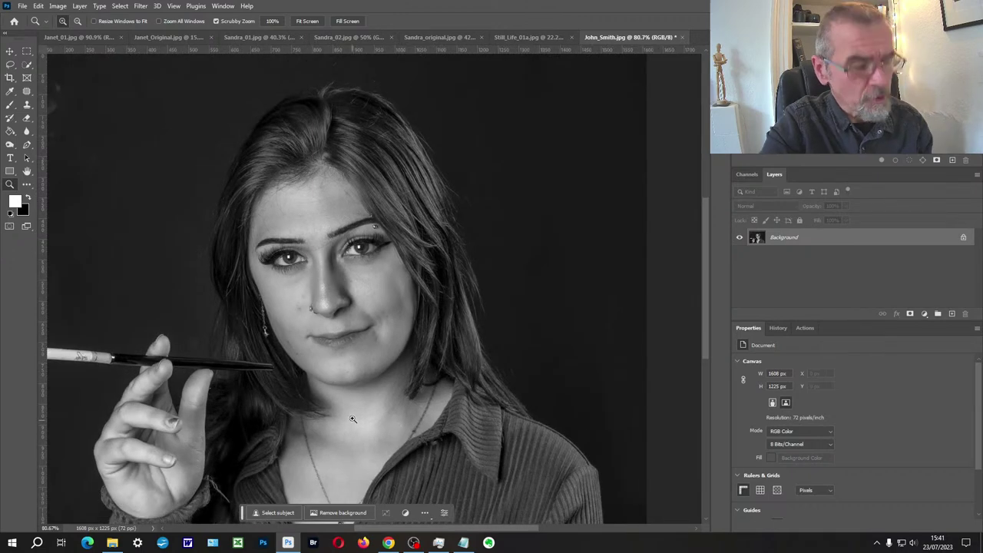
alt+click(338, 384)
drag(340, 354, 365, 365)
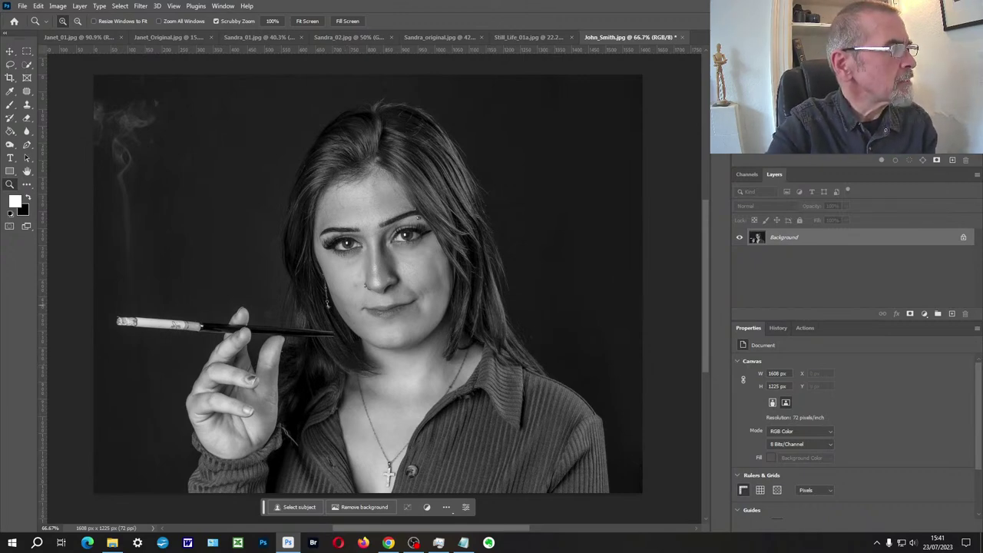
- Open the comparison portrait of the woman with a cigarette in the photo viewer from File Explorer, and close it after viewing
key(super+e)
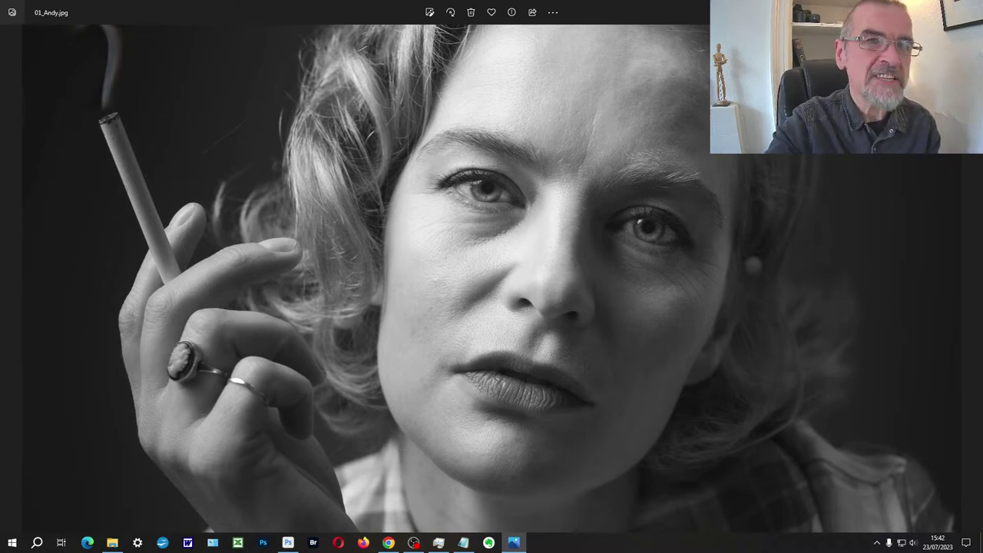
key(alt+F4)
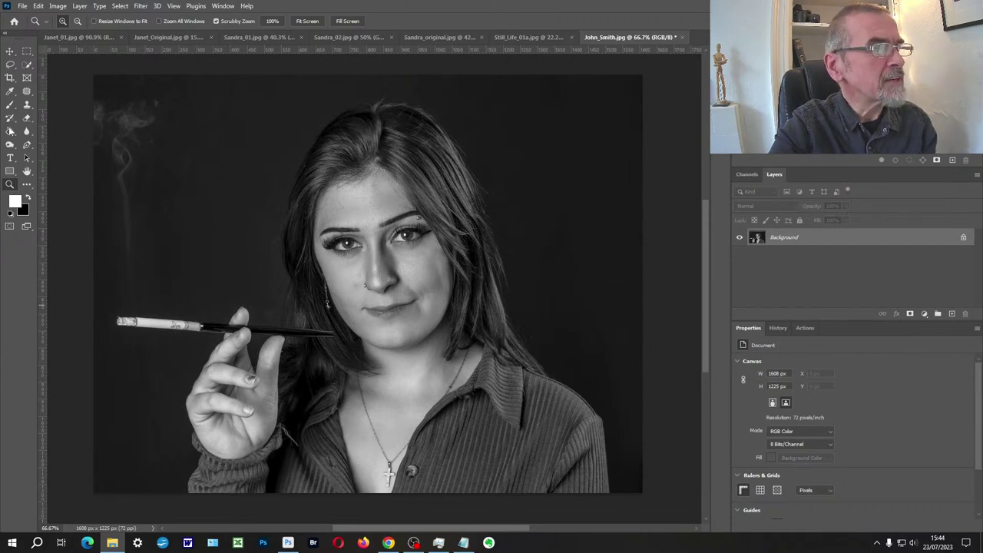
- Erase the cigarette holder and the raised hand from the portrait using the Remove tool at size 80
click(26, 95)
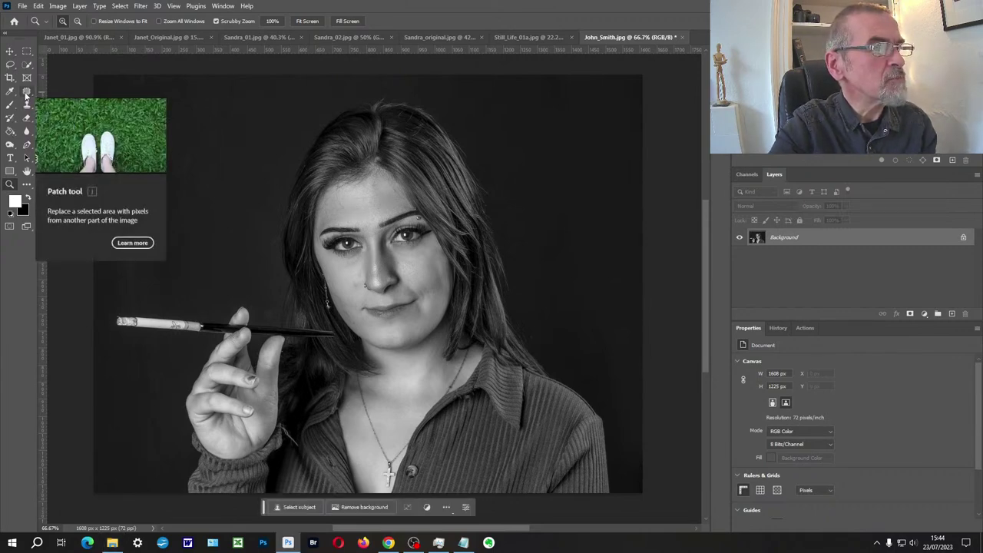
click(26, 93)
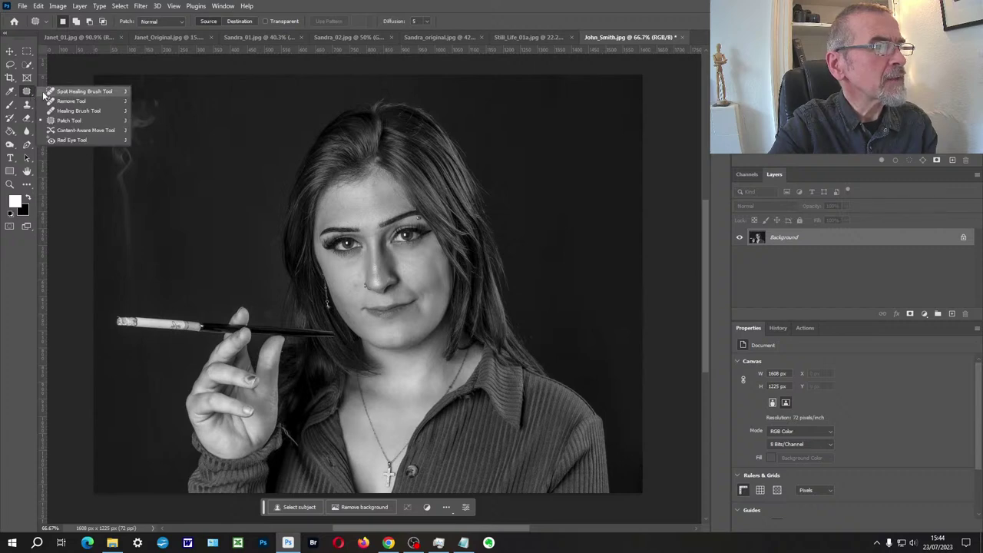
click(70, 101)
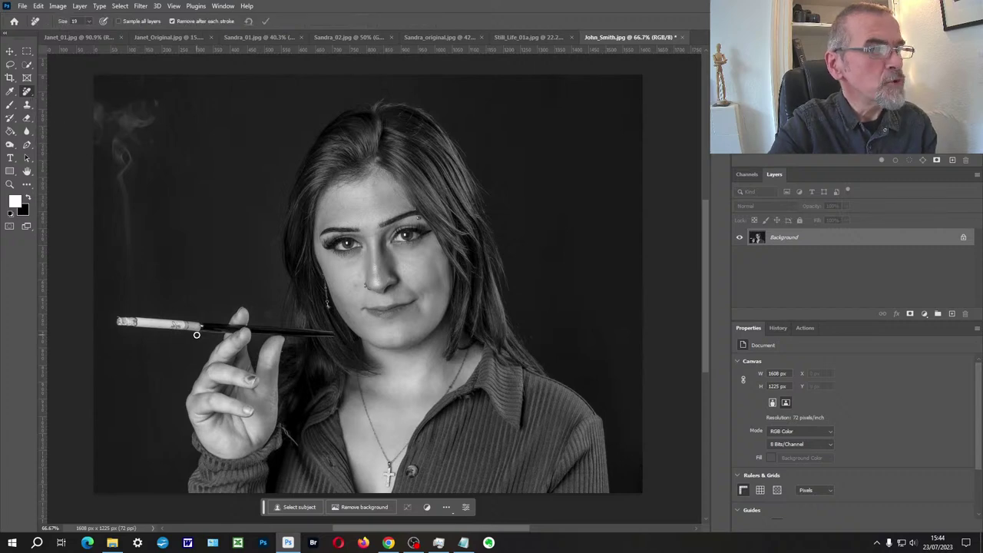
key(bracketright)
key(bracketright)
key(bracketright)
key(bracketright)
key(bracketright)
key(bracketright)
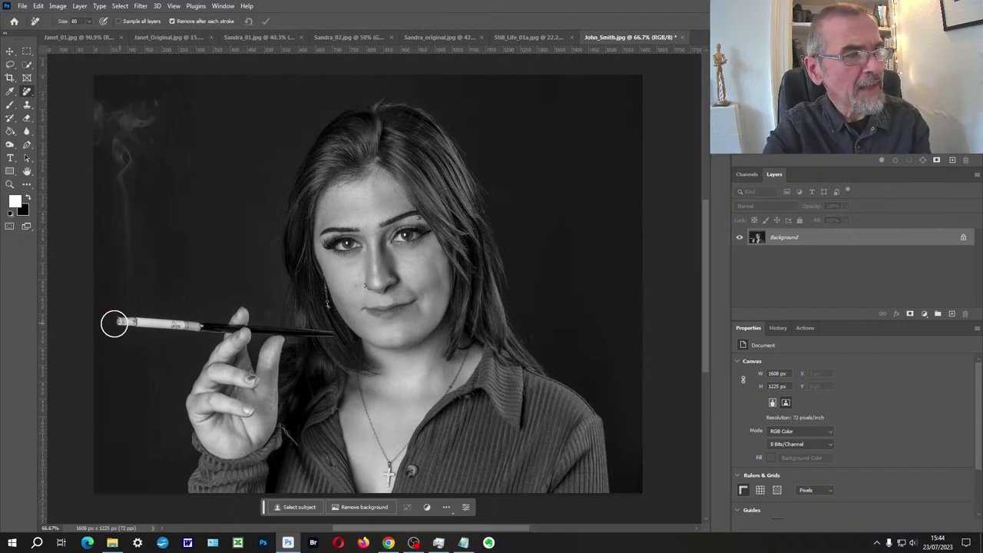
drag(115, 323, 335, 338)
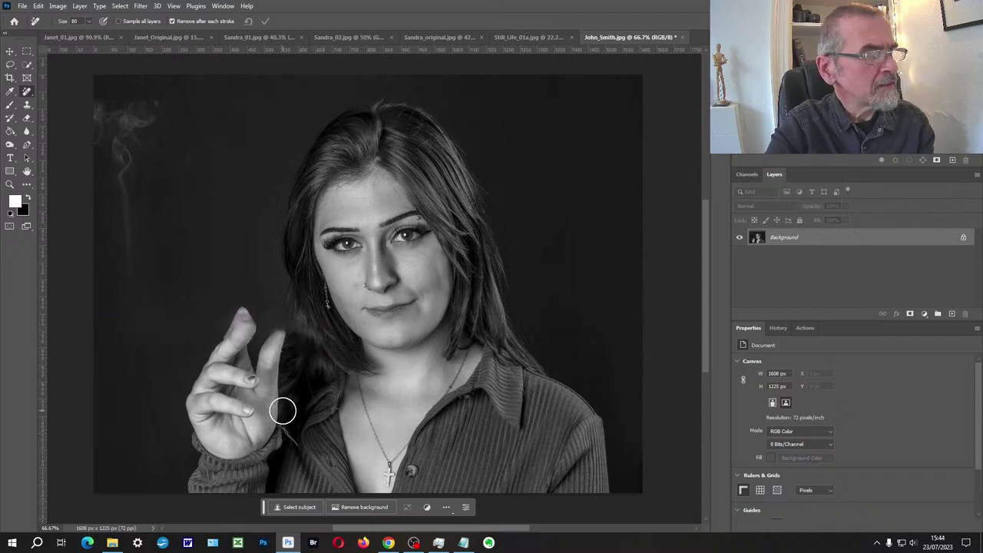
mouse_move(243, 310)
mouse_down()
mouse_move(187, 422)
mouse_move(202, 442)
mouse_move(243, 420)
mouse_move(270, 380)
mouse_move(274, 339)
mouse_move(234, 345)
mouse_move(215, 386)
mouse_move(229, 410)
mouse_move(248, 416)
mouse_move(240, 440)
mouse_move(259, 427)
mouse_move(268, 437)
mouse_move(260, 481)
mouse_move(189, 470)
mouse_up()
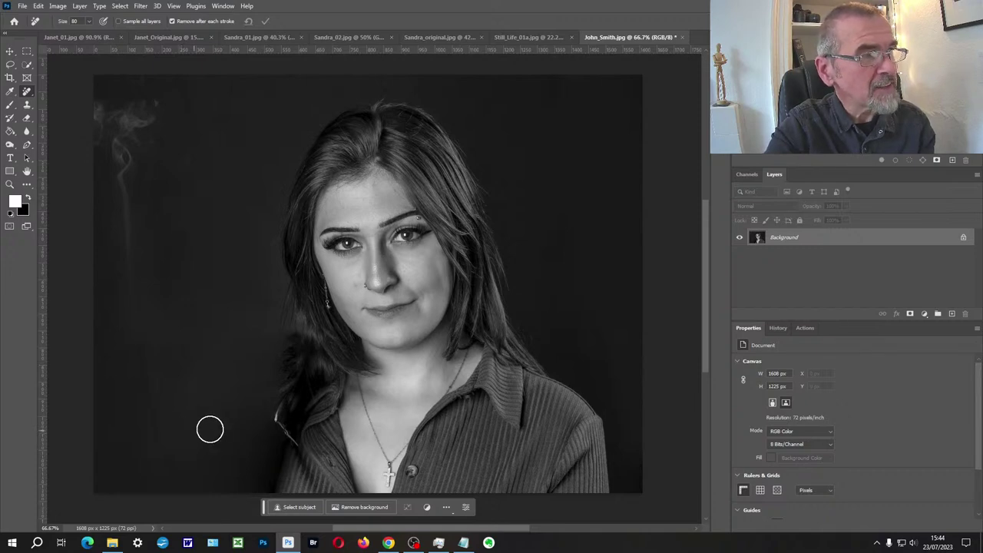
- Erase the cigarette smoke from the dark background of the portrait using the Remove tool at size 80
mouse_move(85, 112)
mouse_down()
mouse_move(155, 101)
mouse_move(123, 189)
mouse_move(132, 261)
mouse_up()
mouse_move(132, 157)
mouse_down()
mouse_move(133, 99)
mouse_move(149, 194)
mouse_move(146, 100)
mouse_up()
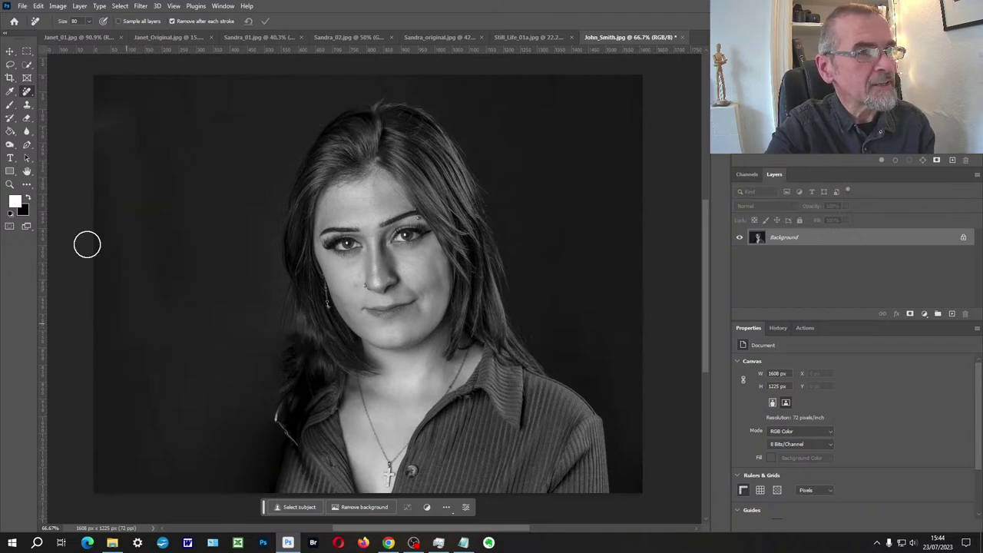
- Crop both sides of the portrait to an upright format of 1101 by 1225 px around the woman
click(10, 78)
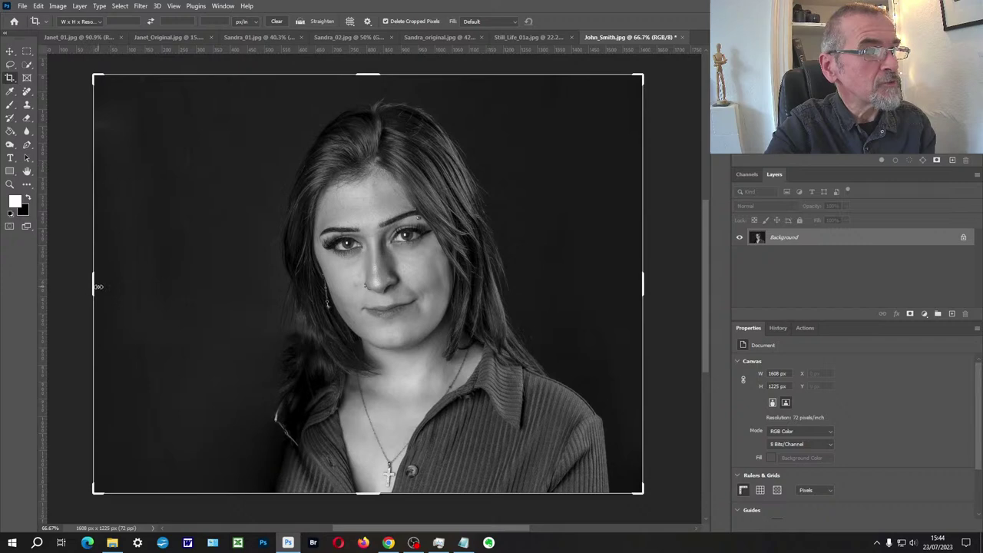
drag(93, 288, 147, 290)
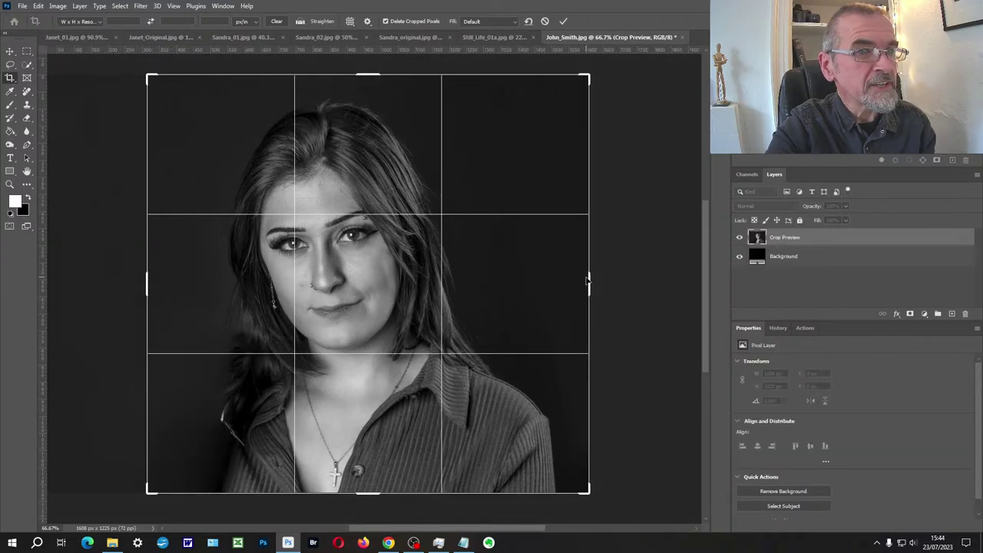
drag(588, 279, 562, 271)
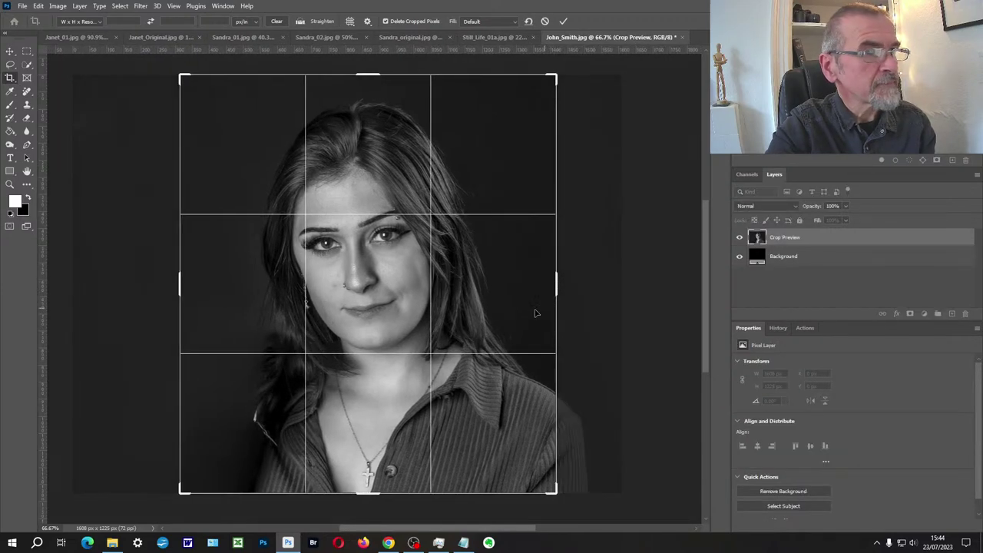
key(Return)
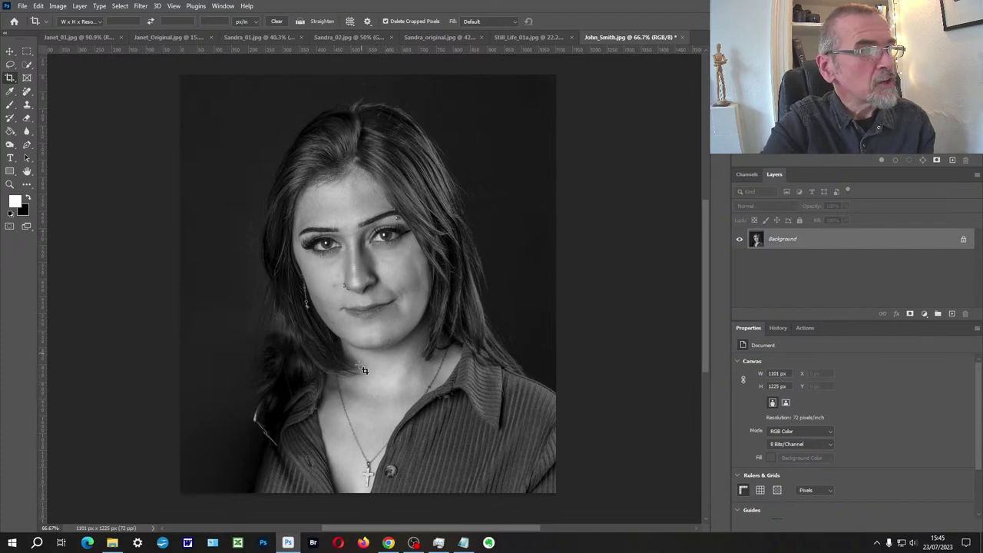
- Add a Levels adjustment layer above the portrait and set its white input level to 224
click(923, 314)
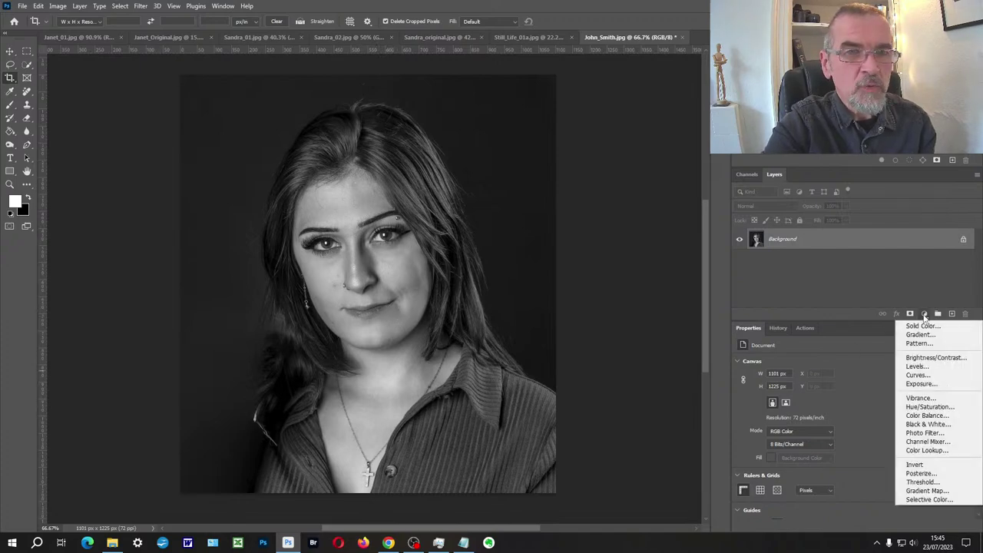
click(941, 367)
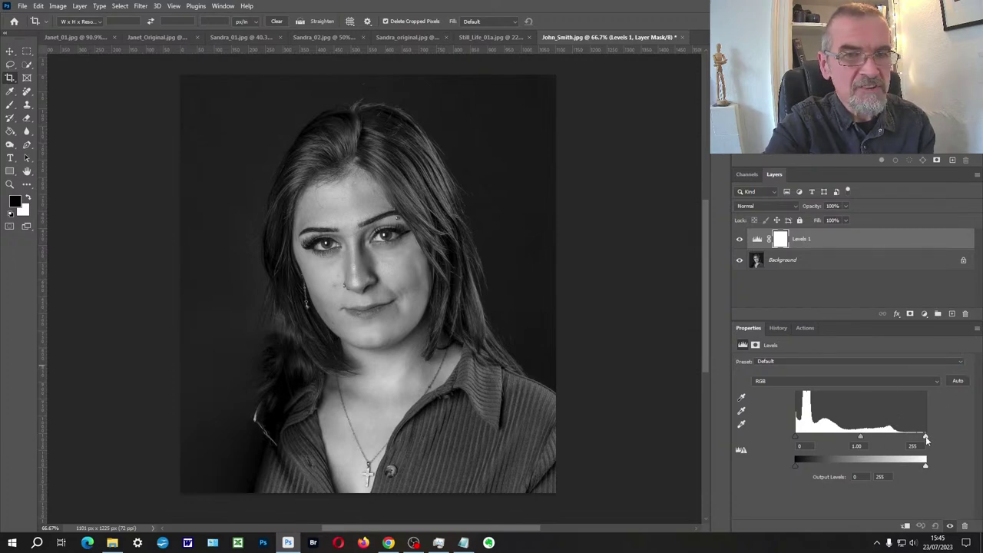
drag(925, 437, 909, 437)
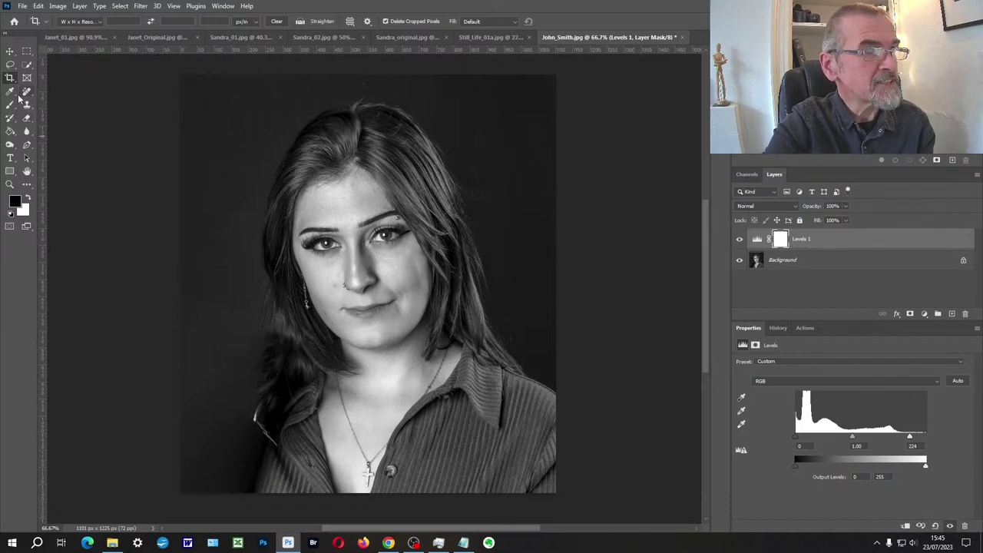
- Paint over the woman's bright chest on the Background layer with the Brush in Multiply mode at 11% opacity
click(10, 104)
click(150, 21)
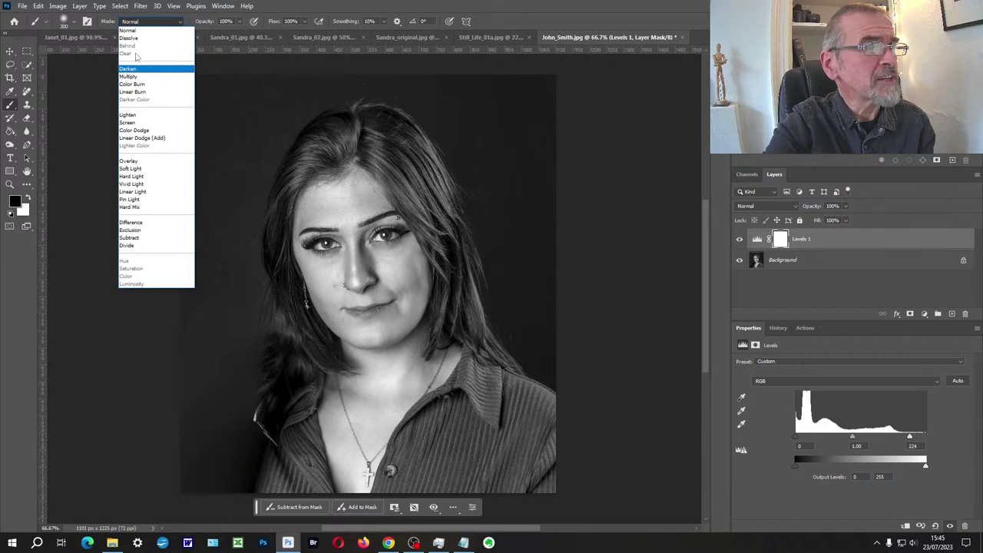
click(127, 76)
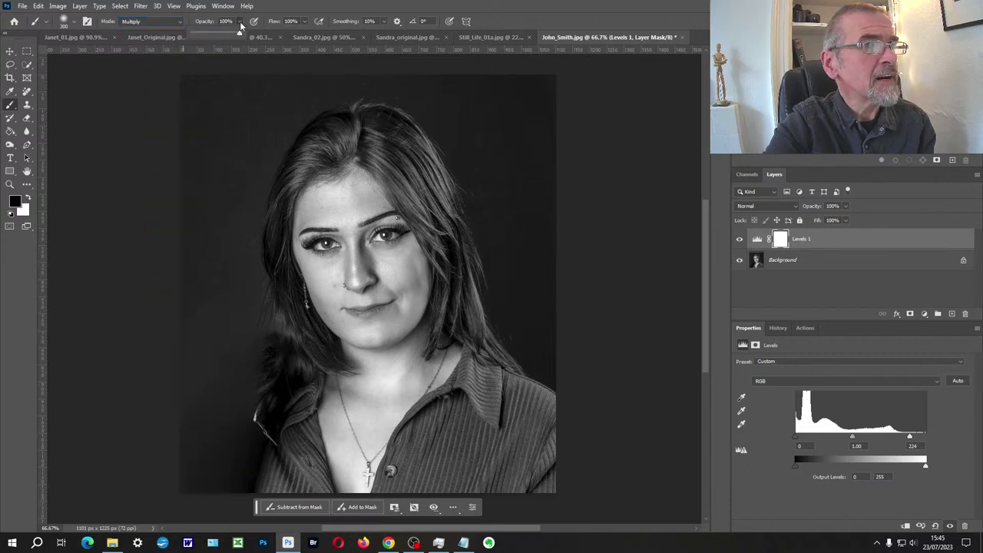
drag(240, 21, 198, 35)
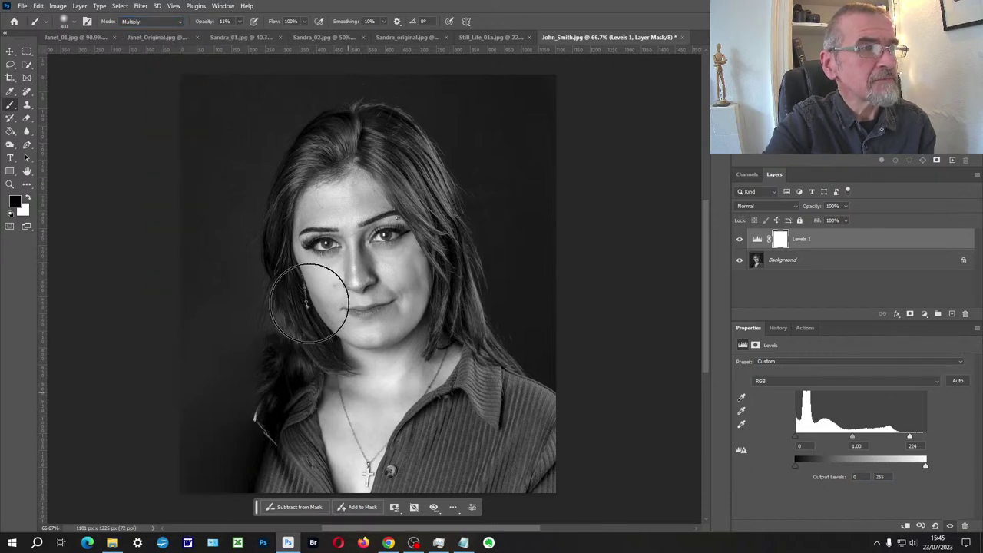
click(758, 261)
key(x)
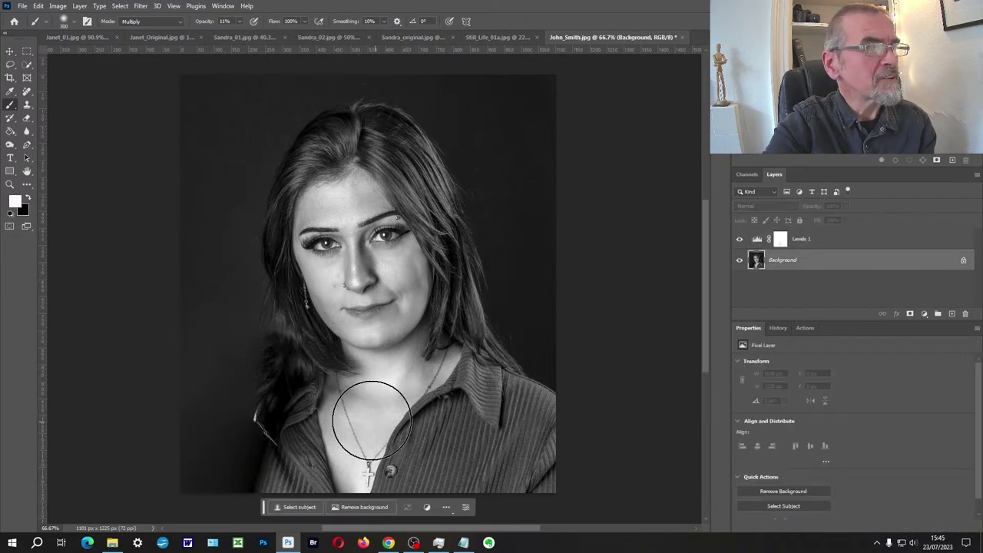
key(x)
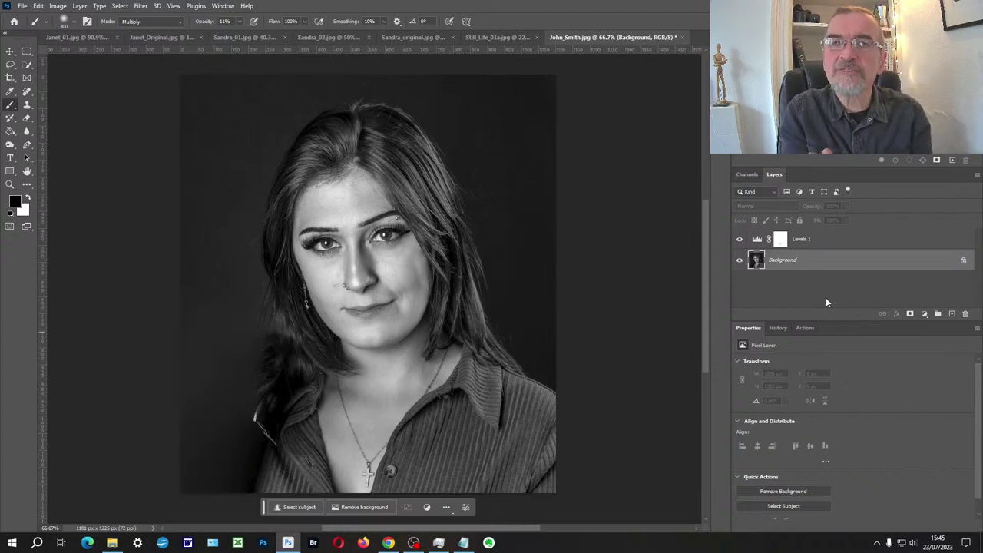
- Step back in the history to the last Remove Tool state, undoing the brush strokes, Levels layer and upright crop
click(779, 328)
click(795, 468)
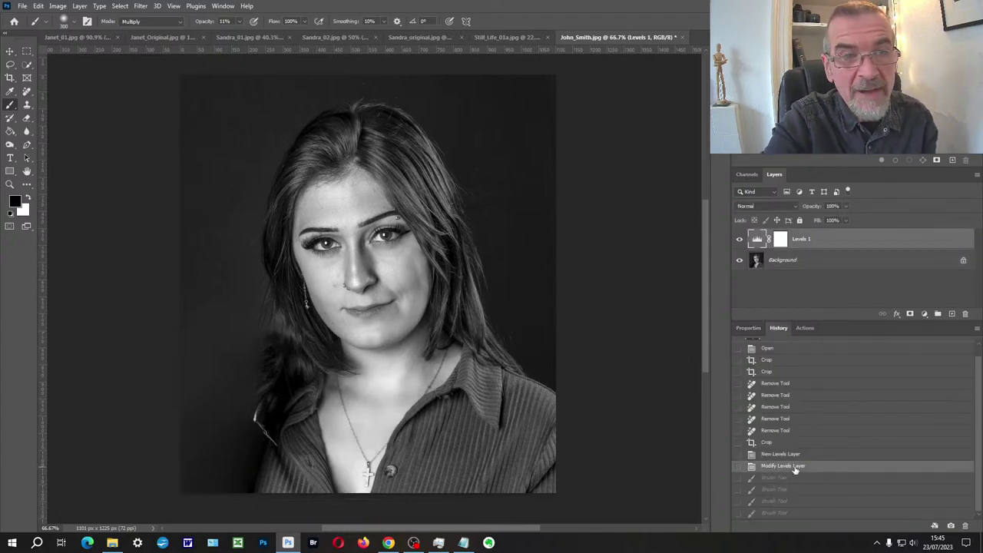
click(785, 444)
click(777, 430)
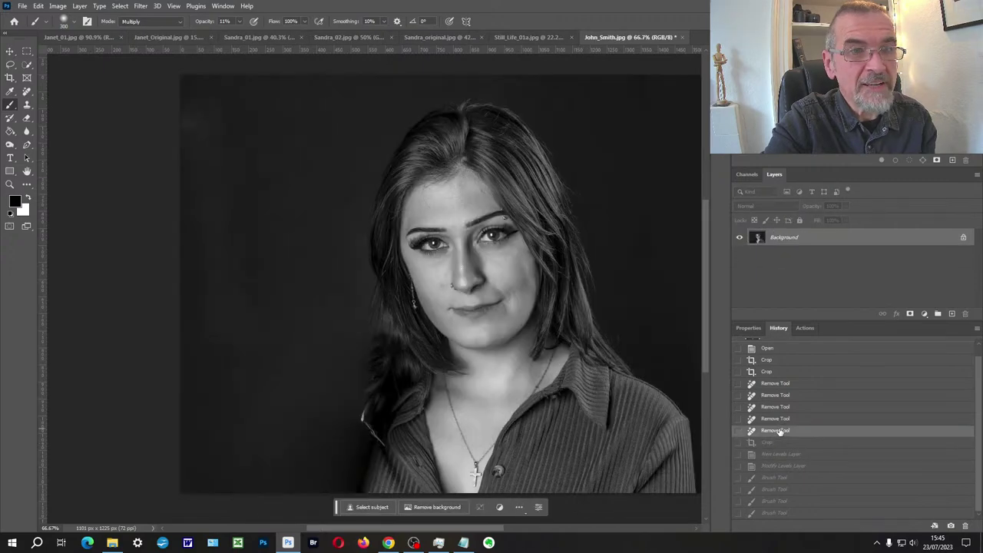
key(ctrl+0)
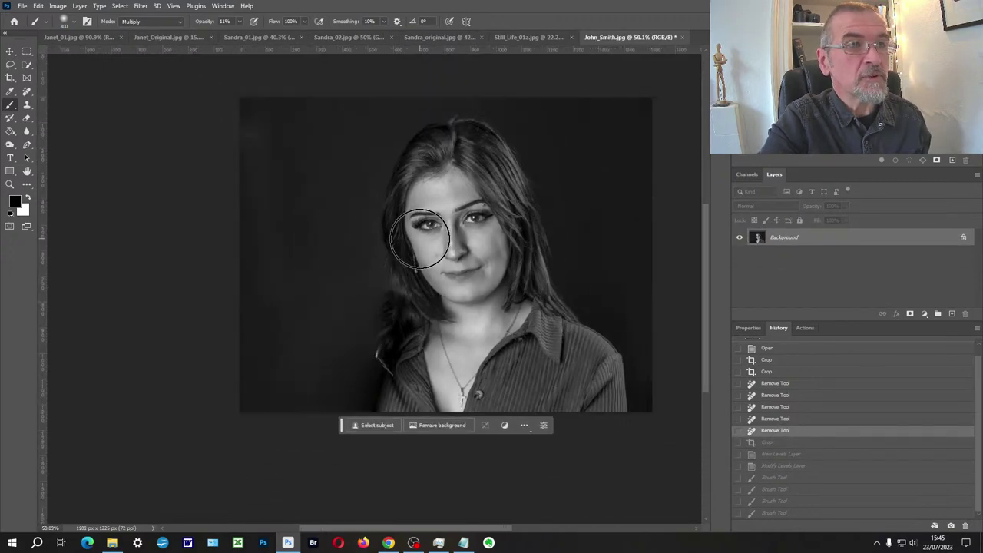
- Crop the portrait to a wide panoramic format, cutting into the hair and extending the canvas with black beside the woman
key(c)
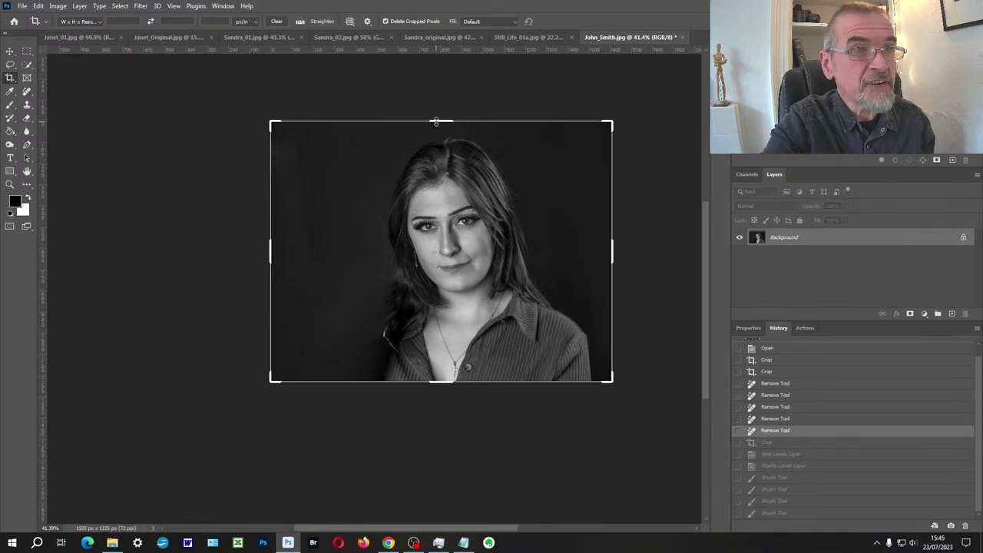
drag(441, 121, 435, 141)
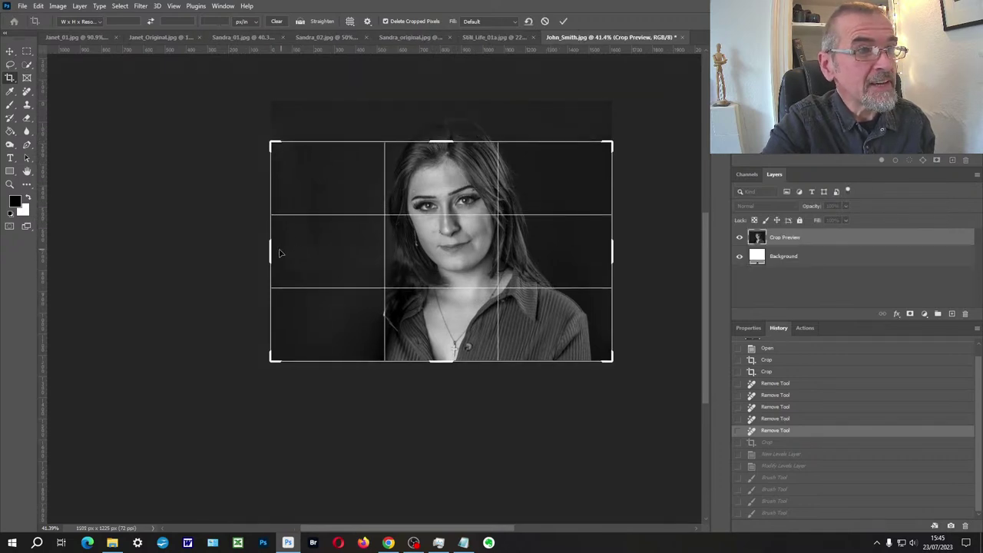
drag(270, 251, 246, 251)
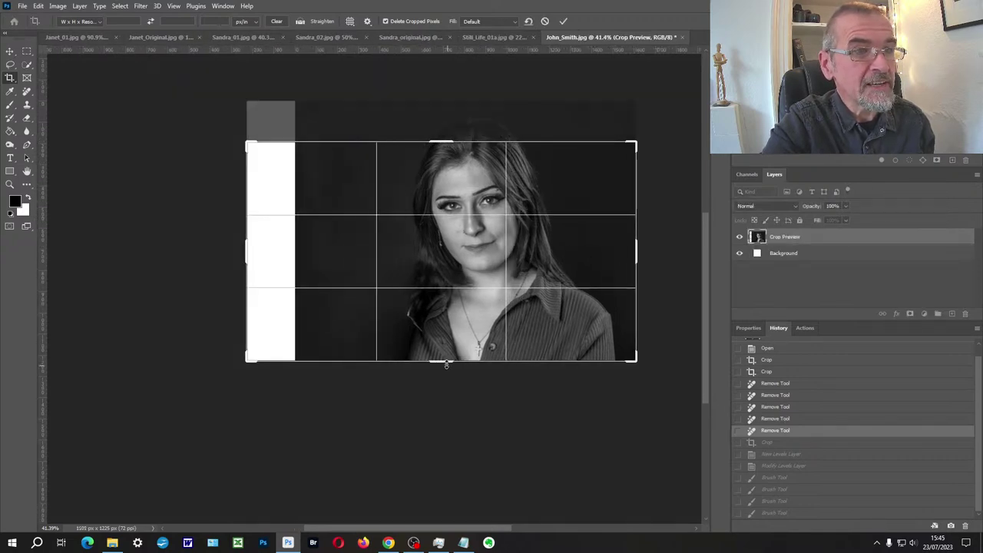
drag(453, 355, 457, 344)
click(27, 195)
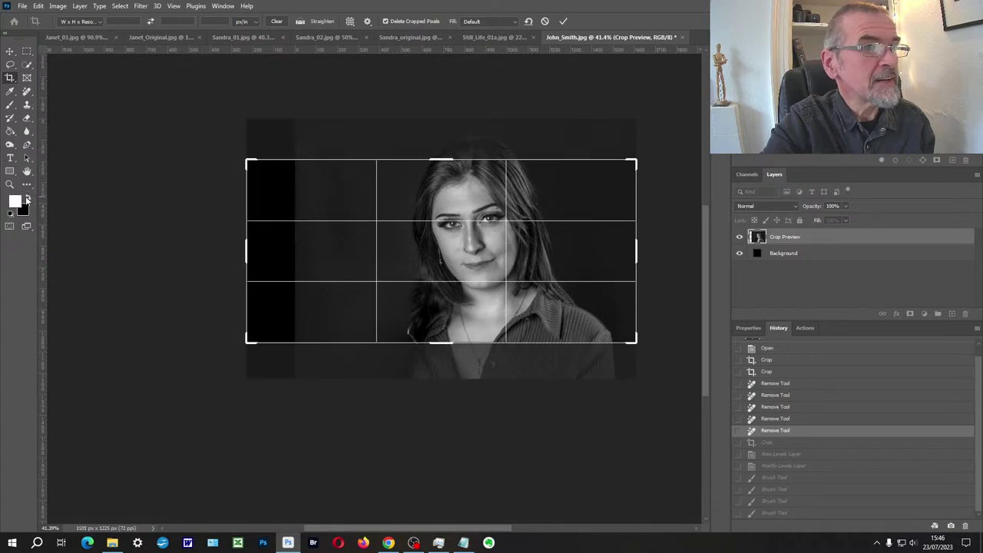
key(Return)
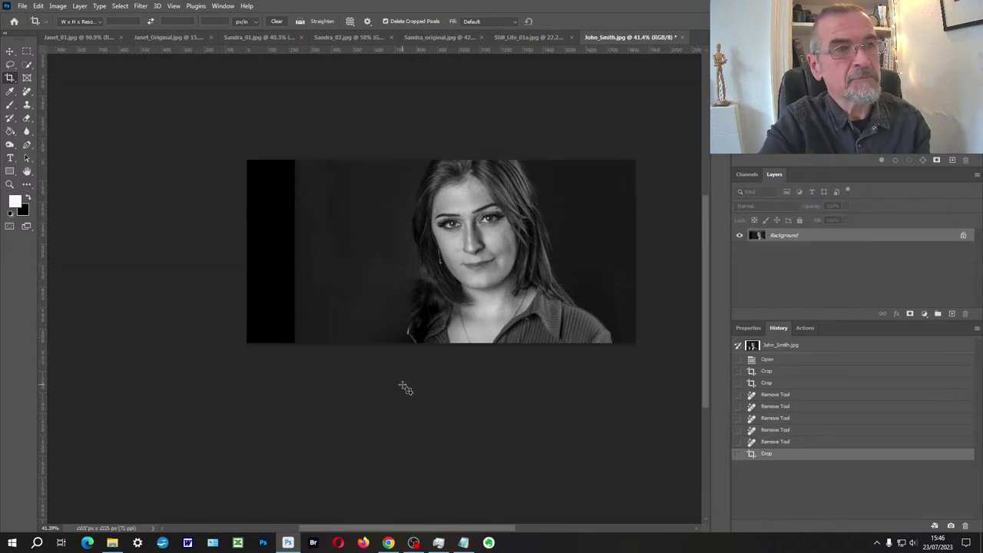
- Patch the added black strip with texture from the neighbouring dark background using the Patch tool, and deselect
click(28, 66)
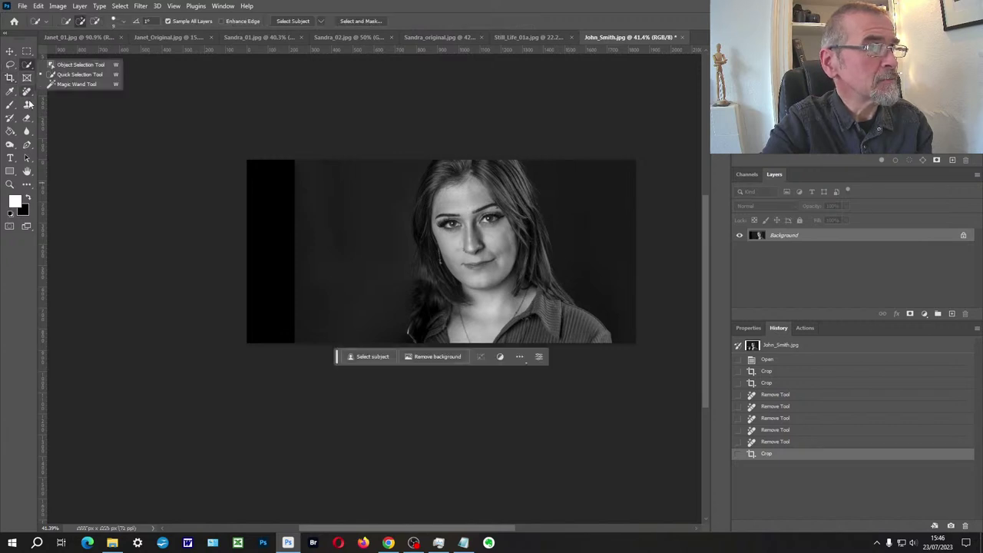
click(27, 91)
click(73, 123)
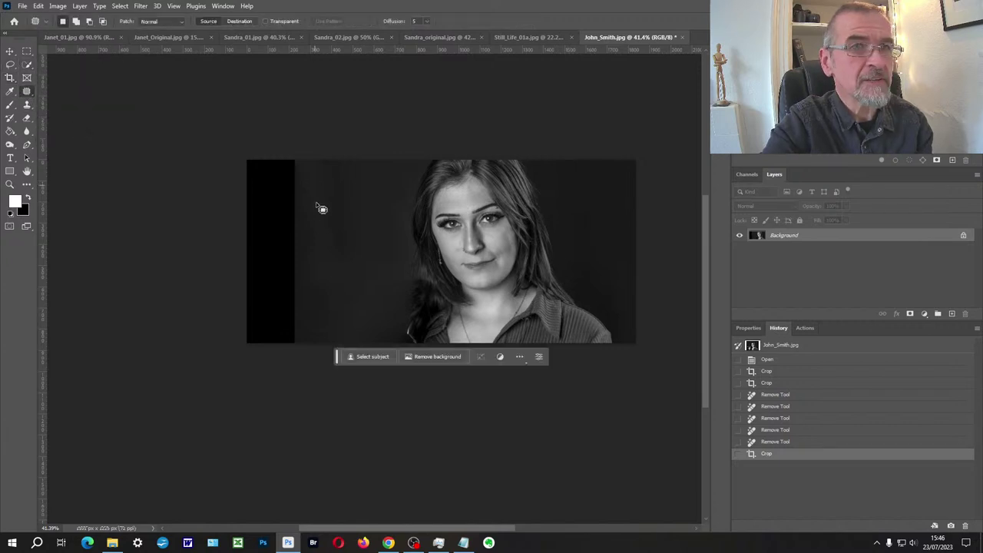
mouse_move(250, 158)
mouse_down()
mouse_move(278, 390)
mouse_move(331, 264)
mouse_move(242, 145)
mouse_up()
drag(280, 253, 358, 250)
key(ctrl+d)
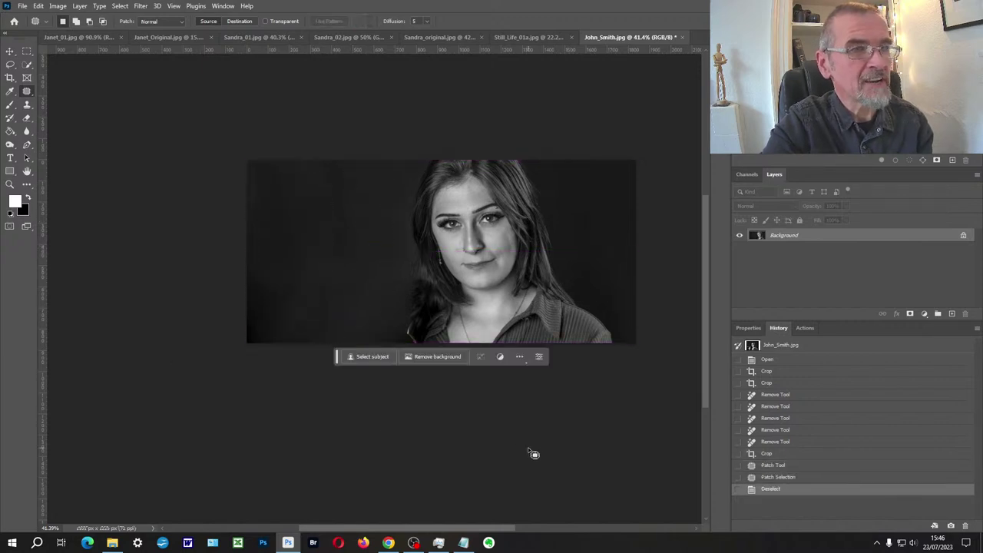
scroll(493, 315, up, 2)
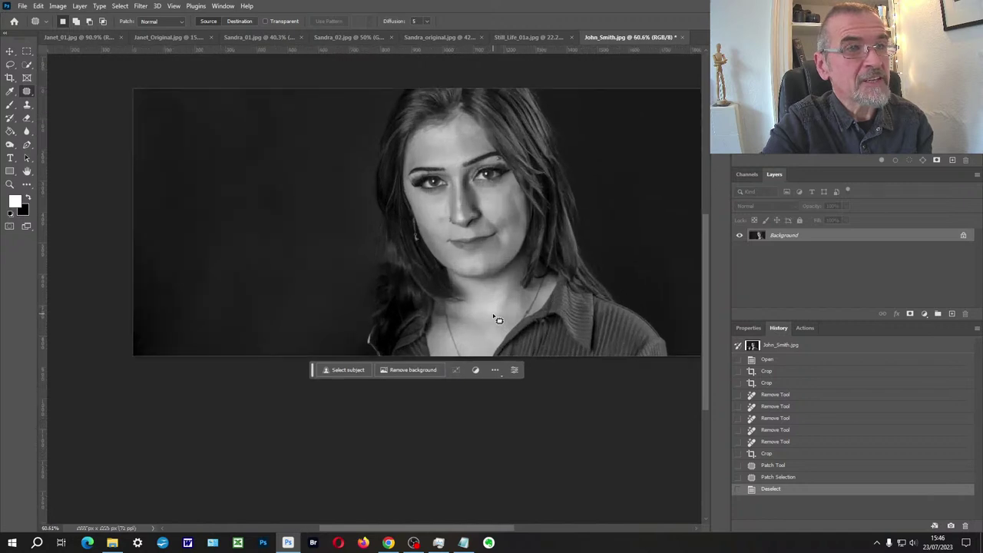
scroll(454, 246, up, 1)
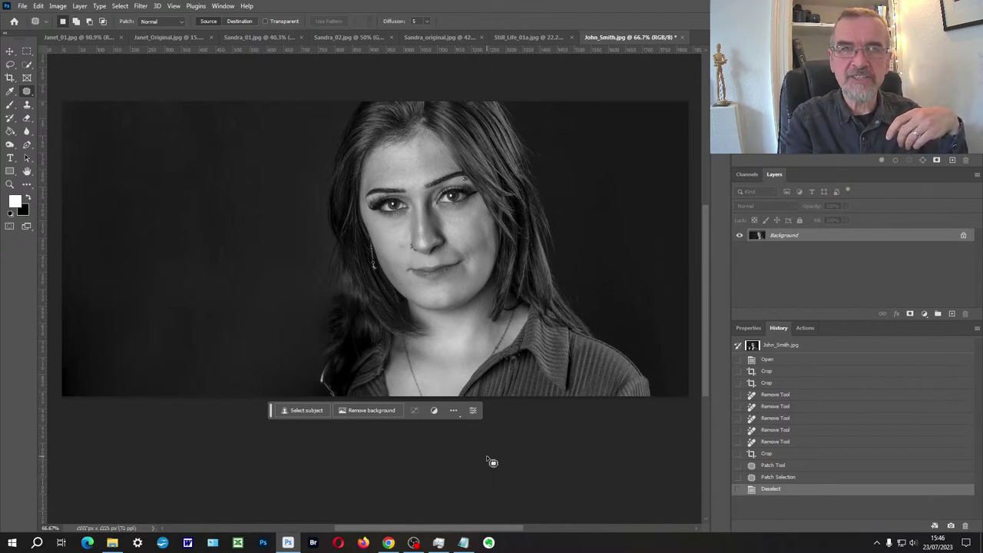
- Revert the portrait to its opened state in the history and fit the whole framed image in view
click(771, 360)
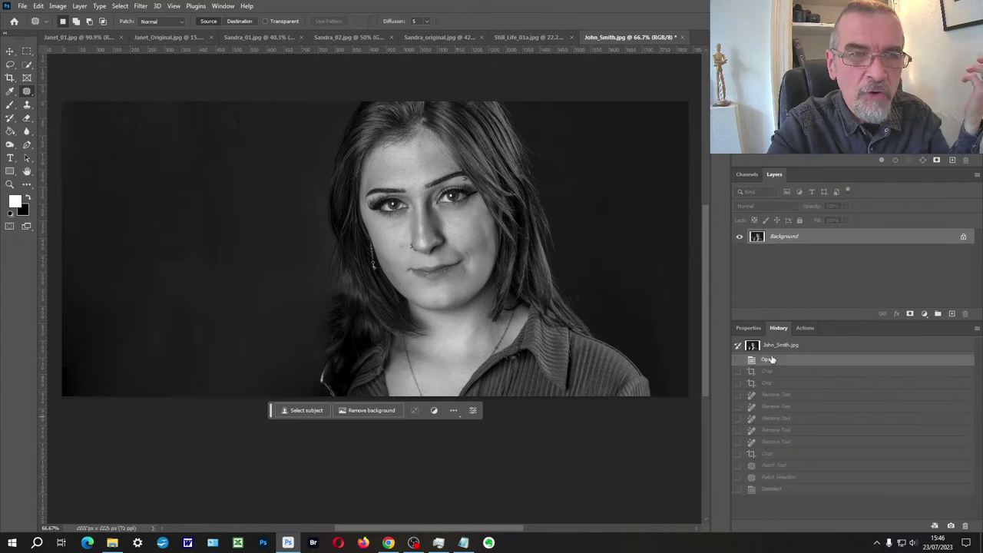
key(ctrl+0)
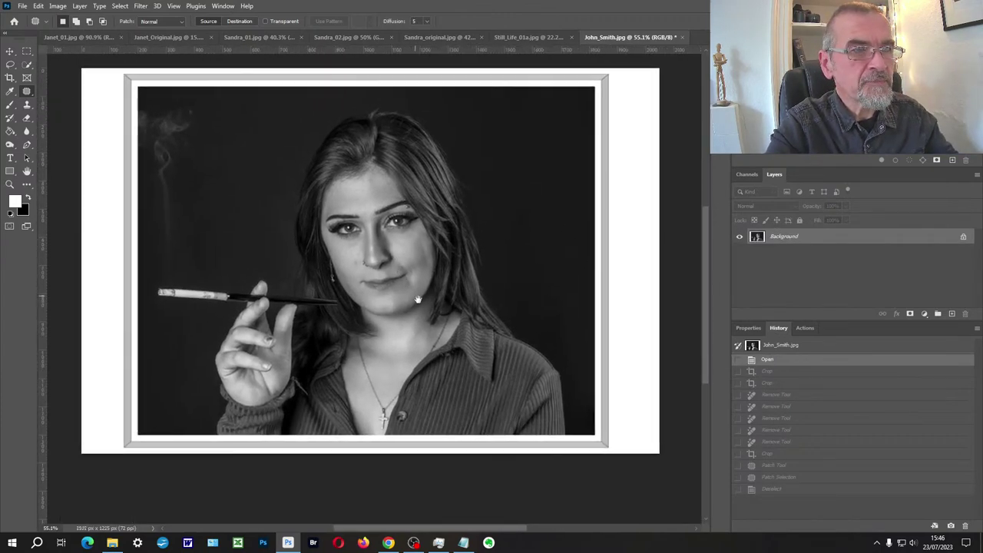
drag(417, 299, 431, 311)
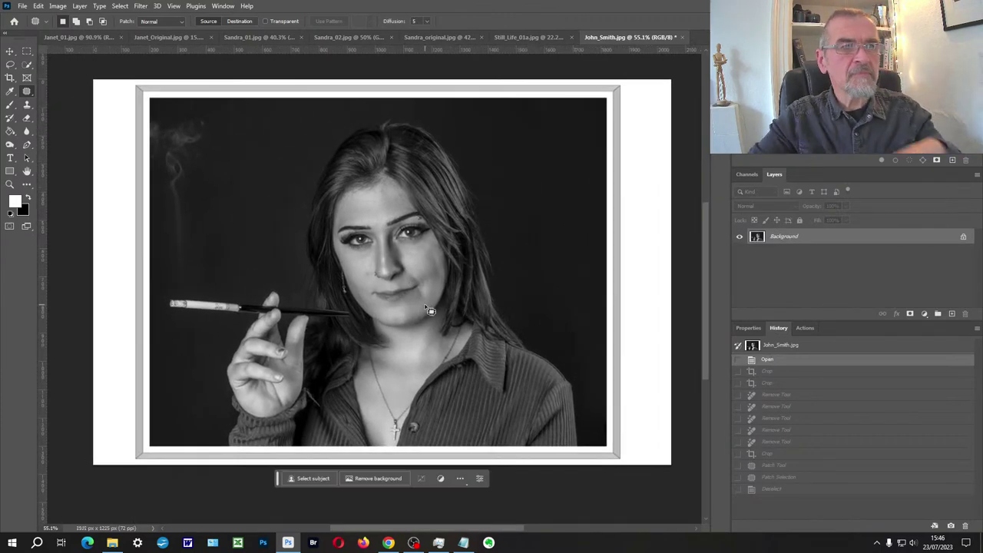
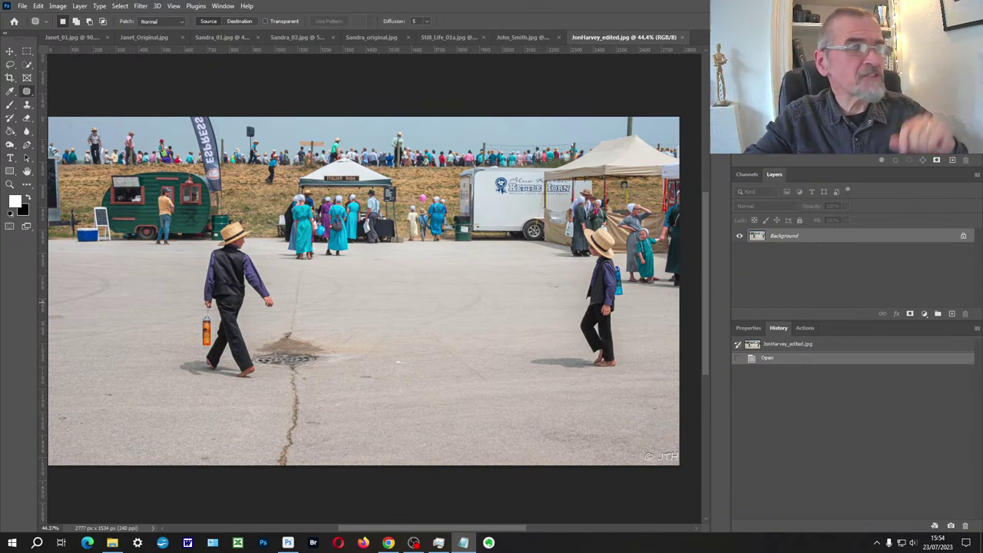
- Examine the edited photo of the two boys in straw hats, open its original version, and compare the two
scroll(249, 195, down, 1)
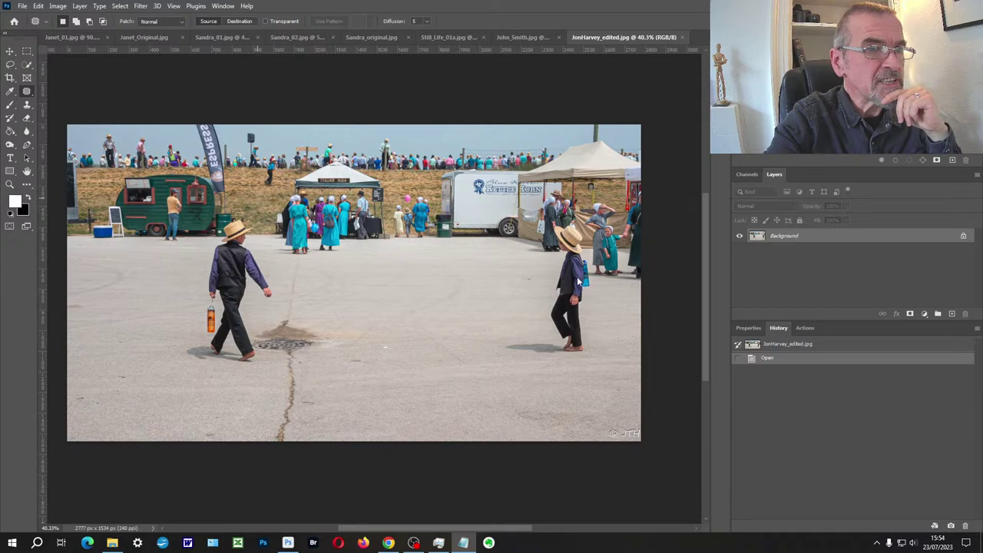
key(super+e)
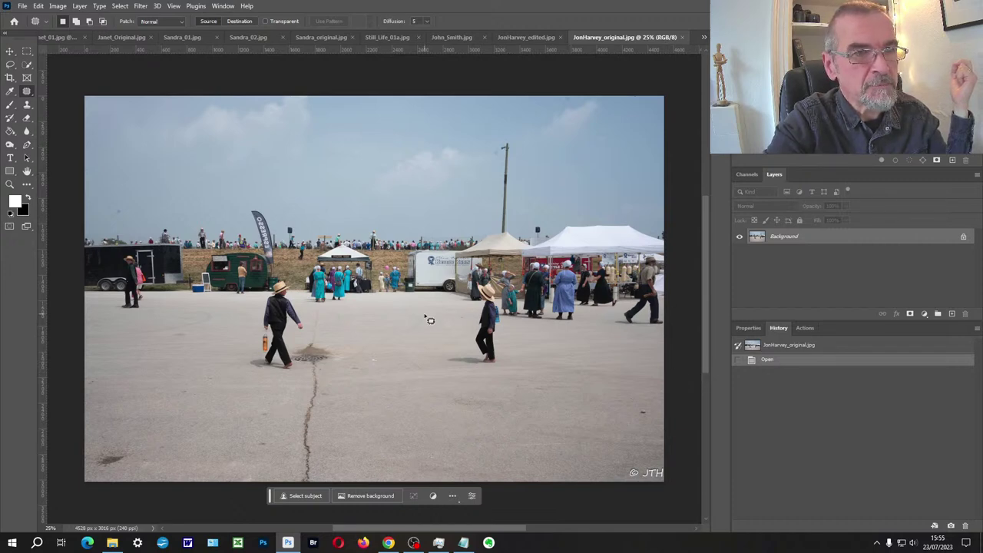
click(522, 37)
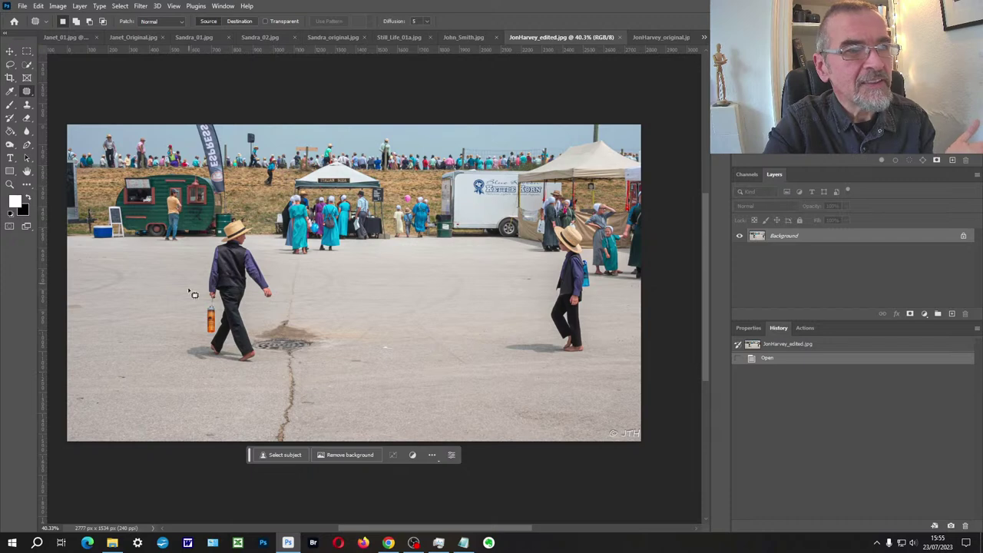
click(649, 37)
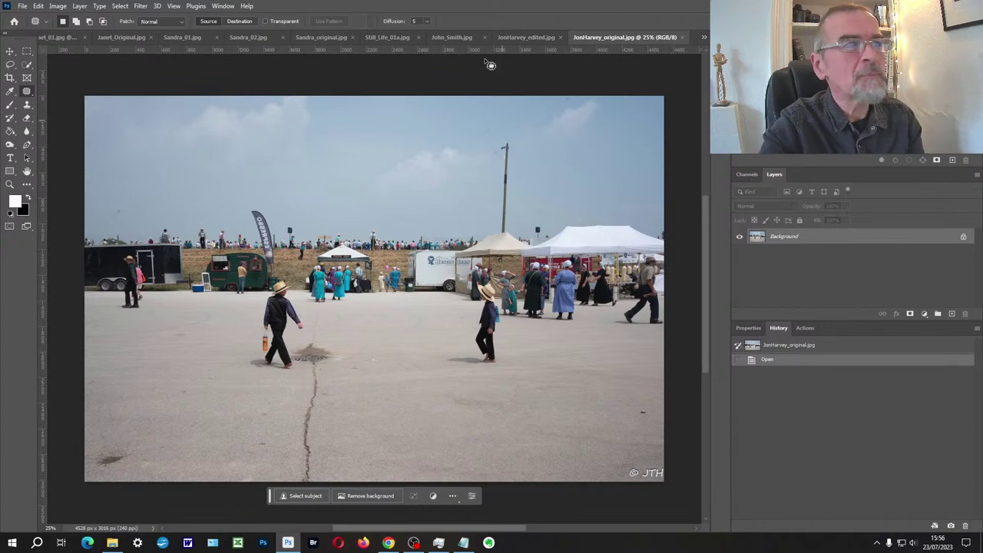
- Create a new blank document with a white background, 2391 px wide and 1000 px high at 72 ppi
click(23, 6)
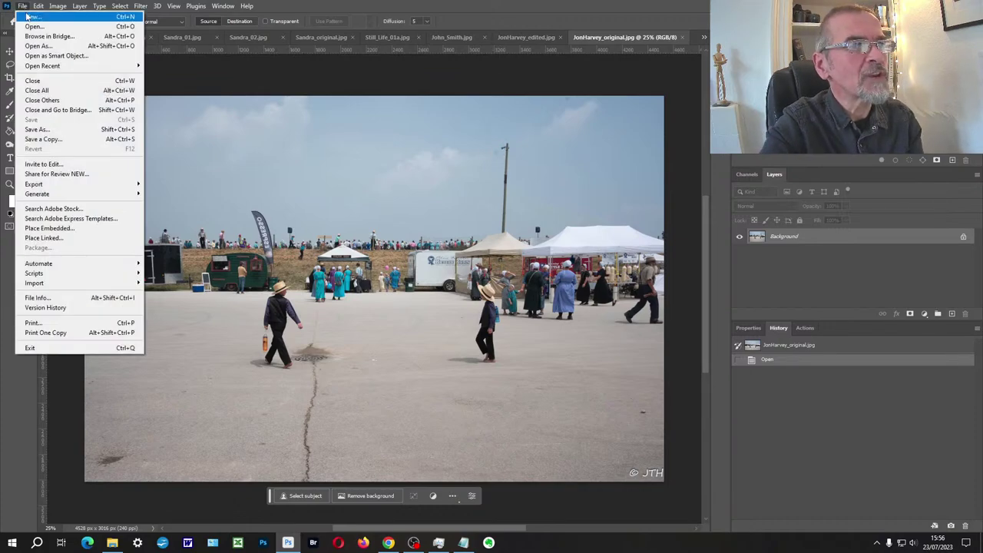
click(29, 18)
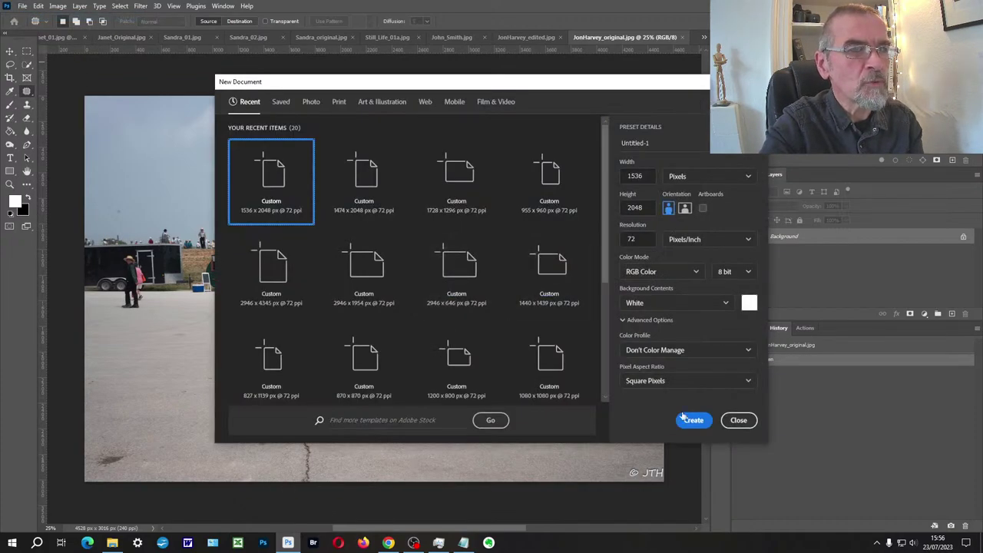
click(636, 176)
click(639, 208)
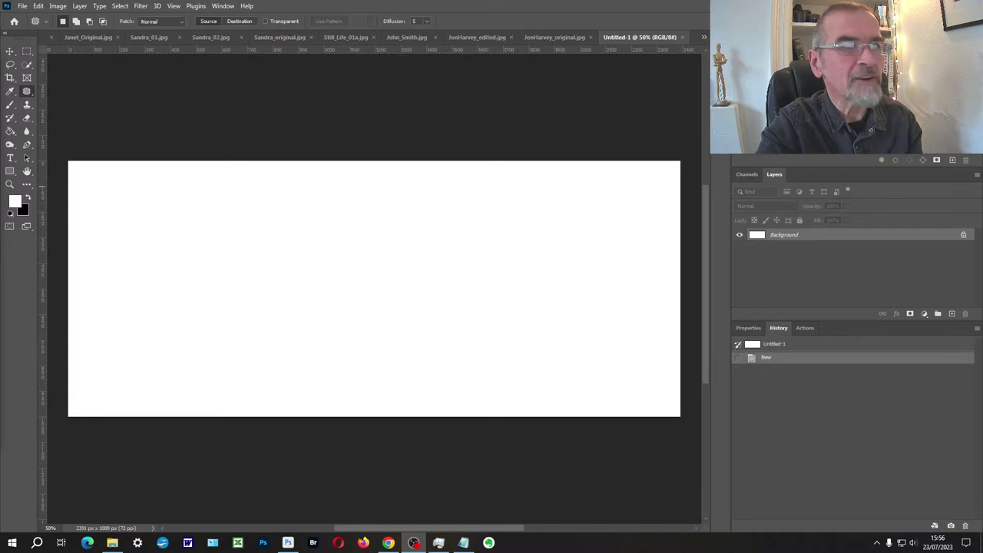
- Switch to the browser to check the live stream's analytics and chat, and return to the blank document in Photoshop
mouse_move(392, 547)
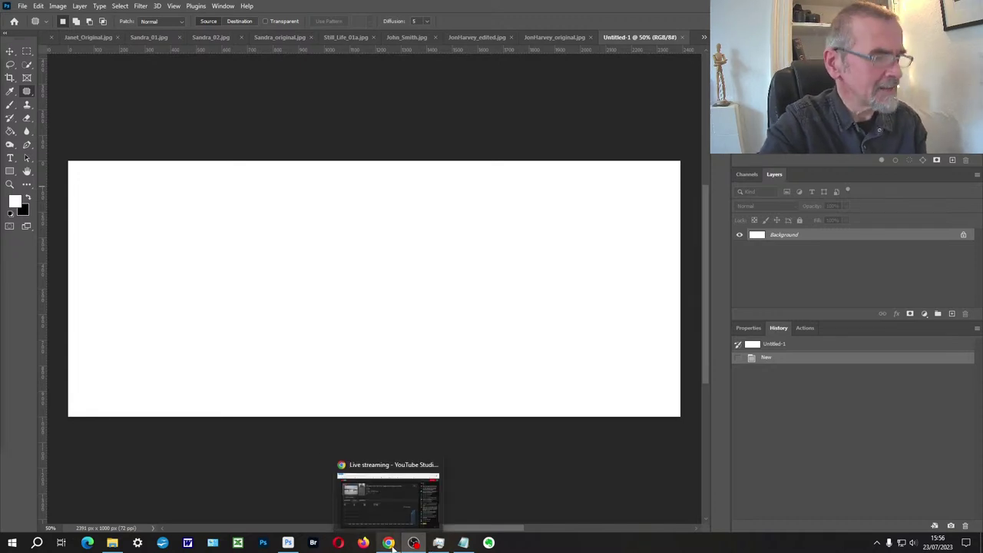
click(391, 545)
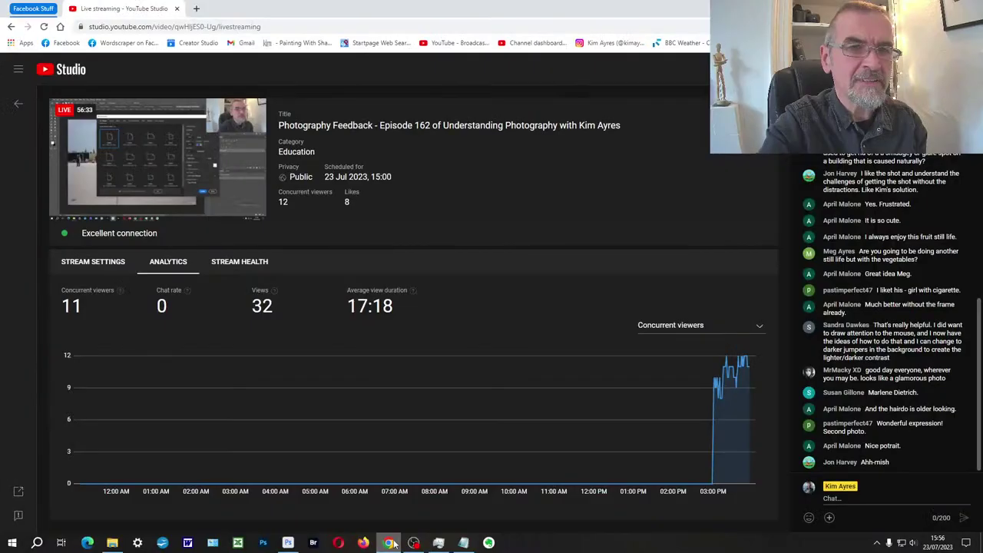
click(392, 544)
click(391, 544)
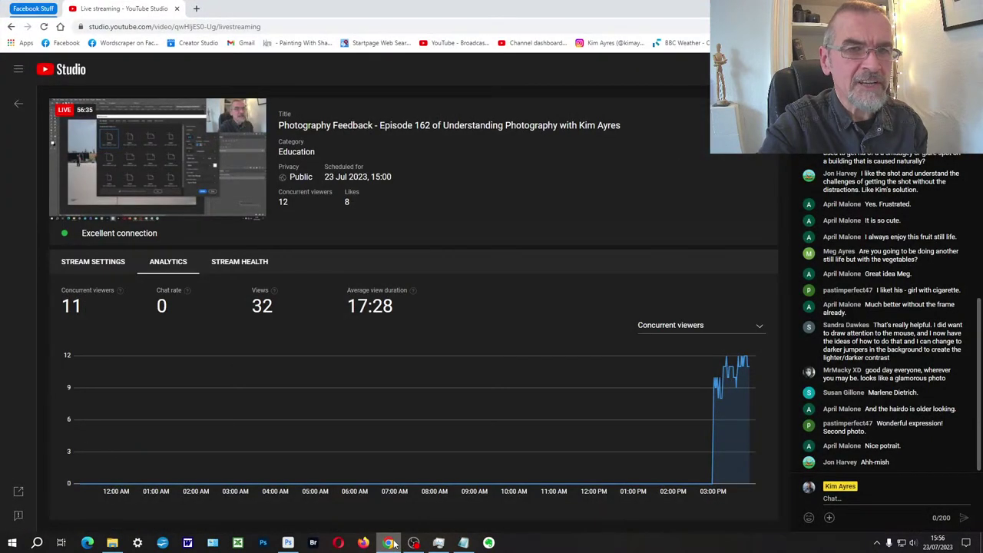
click(390, 543)
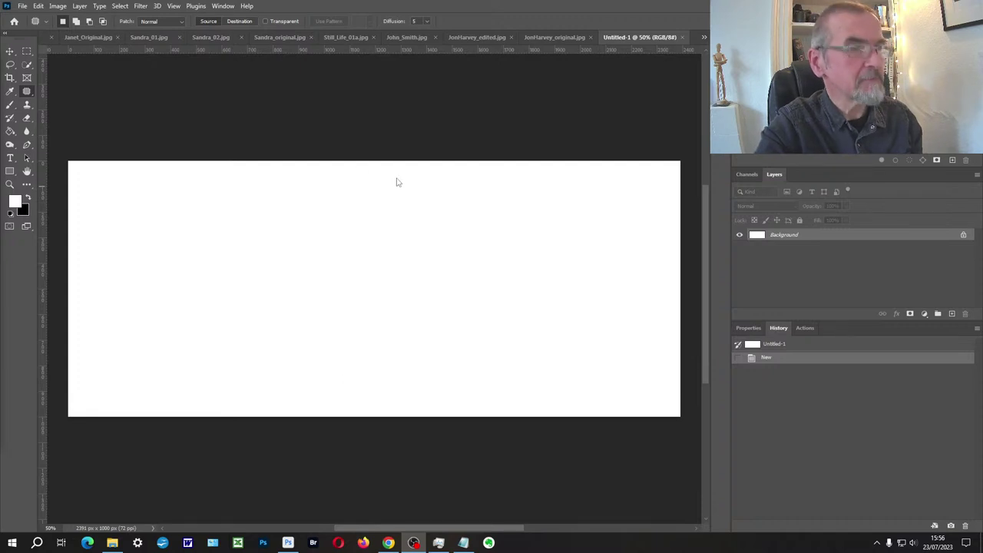
- Copy the entire white canvas and paste it as a new layer into the original crowd photo
click(384, 215)
key(ctrl+a)
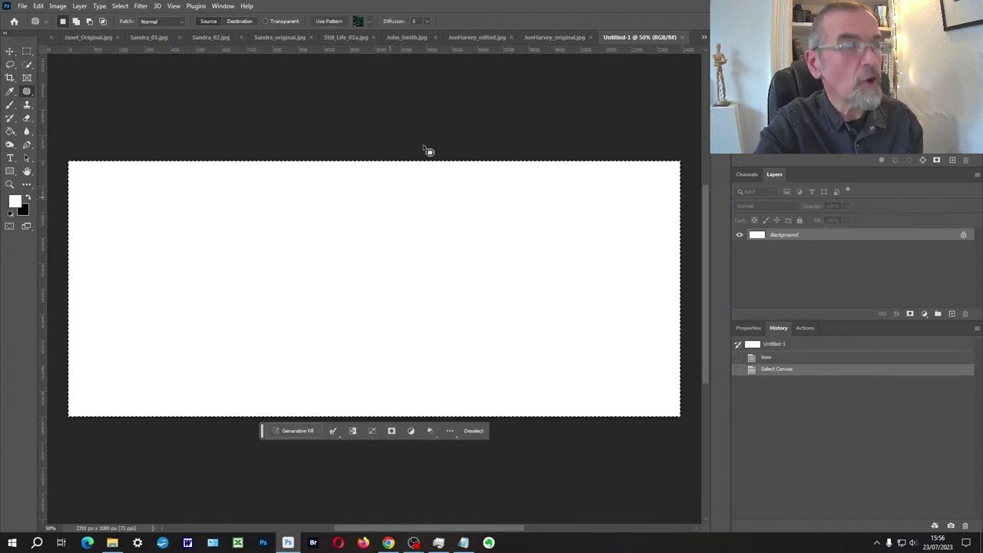
click(551, 37)
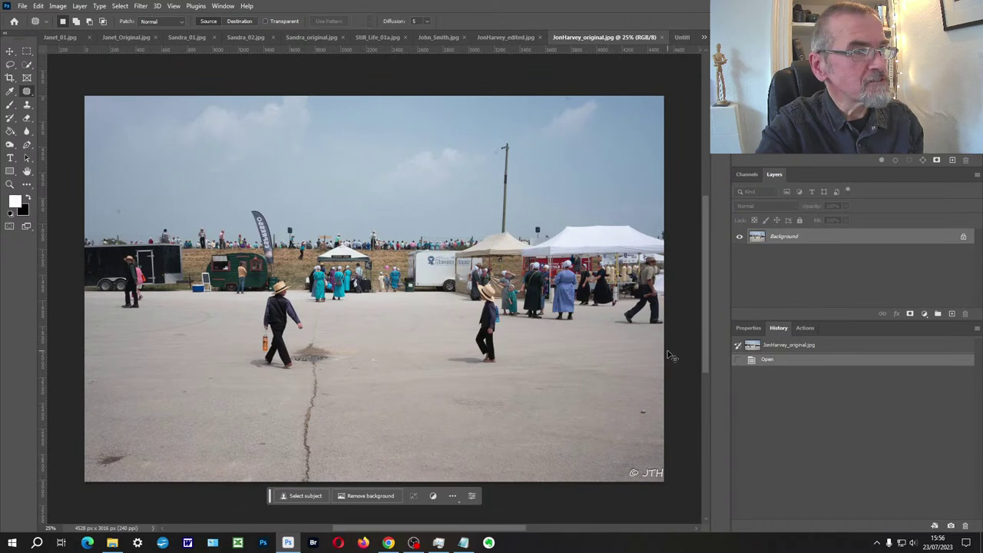
key(ctrl+v)
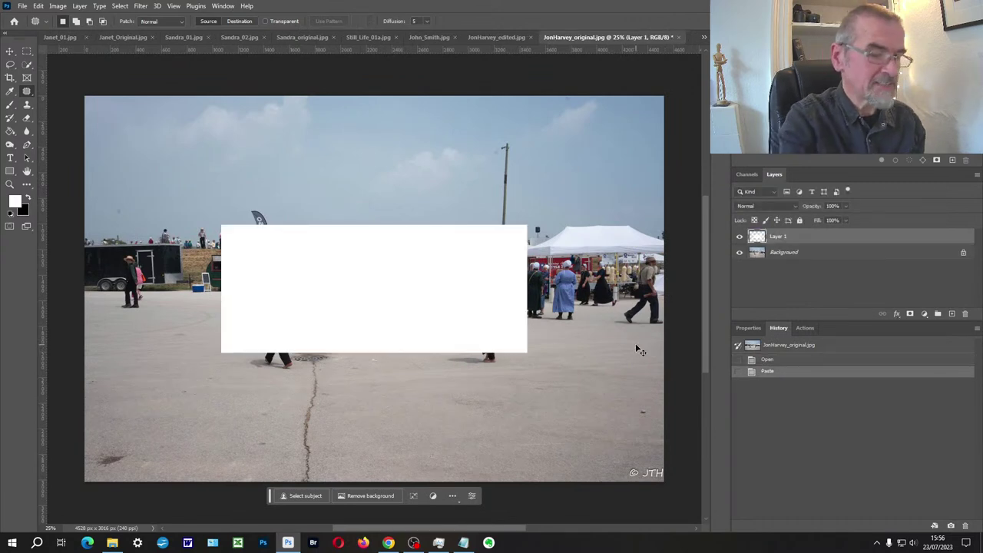
- Scale the white rectangle proportionally to the photo's full width and lower its opacity to 37%
key(ctrl+t)
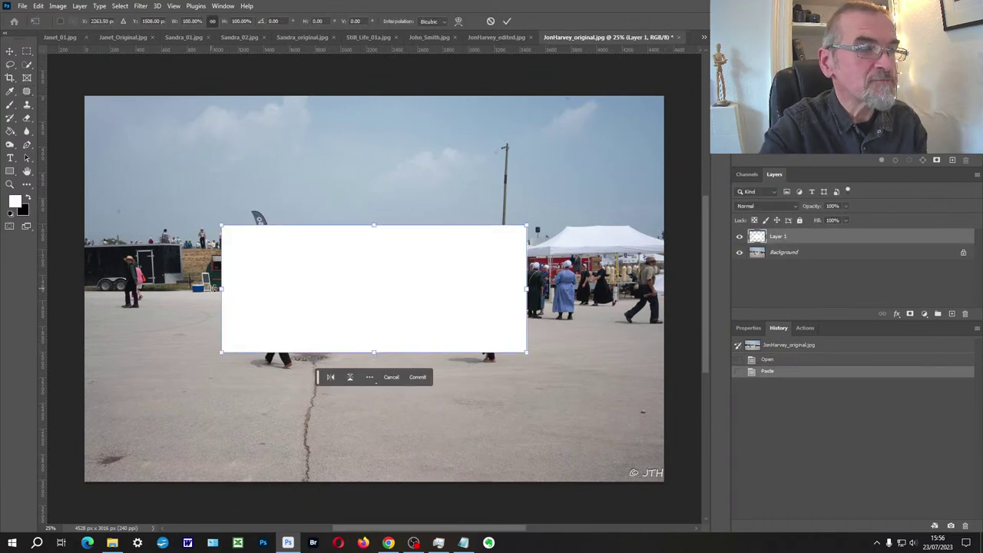
drag(219, 289, 124, 288)
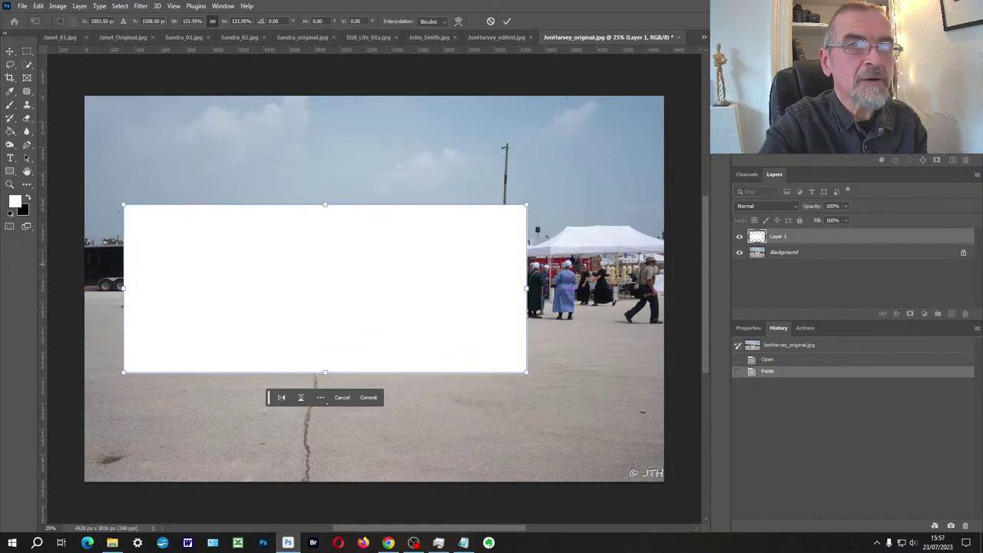
click(845, 206)
drag(842, 219, 818, 222)
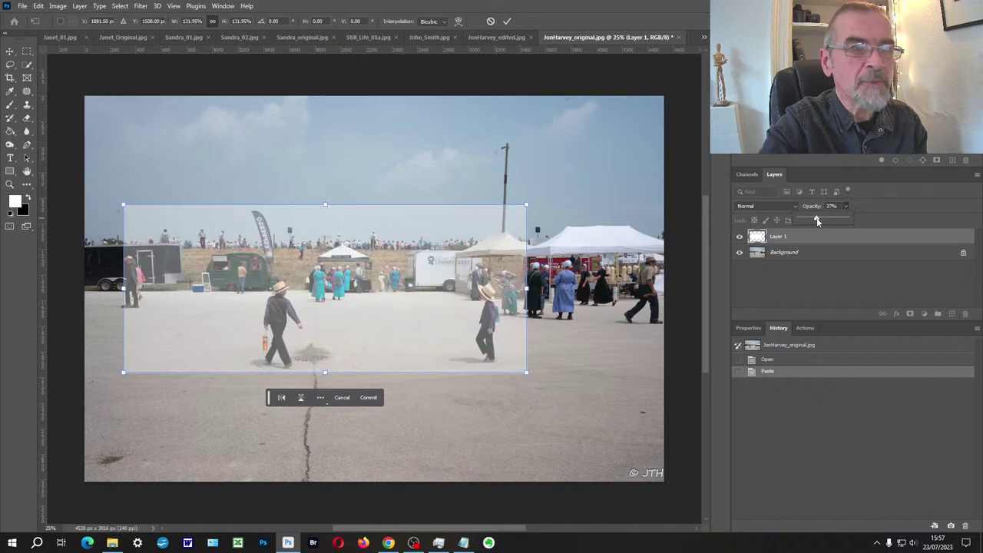
drag(526, 290, 662, 290)
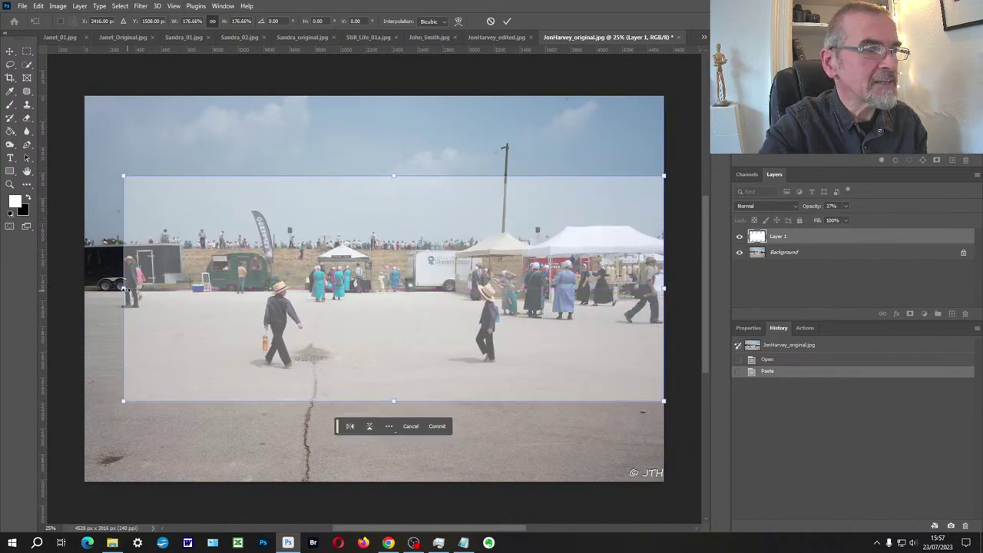
drag(123, 288, 85, 288)
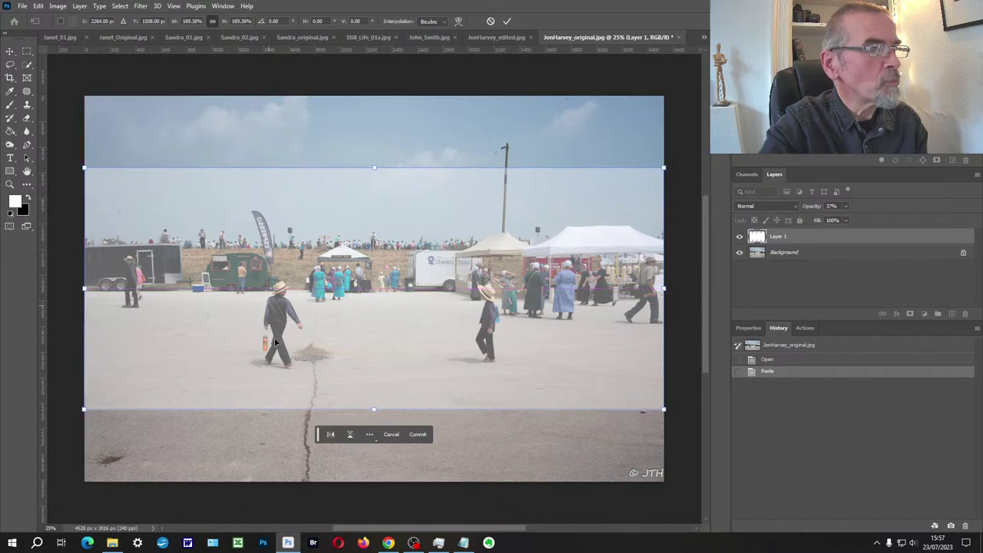
- Try a tighter framing by shrinking the translucent rectangle to about 136.5% and positioning it around the two boys
mouse_move(408, 318)
mouse_down()
mouse_move(406, 234)
mouse_move(410, 384)
mouse_move(407, 247)
mouse_move(397, 270)
mouse_move(415, 333)
mouse_move(415, 316)
mouse_up()
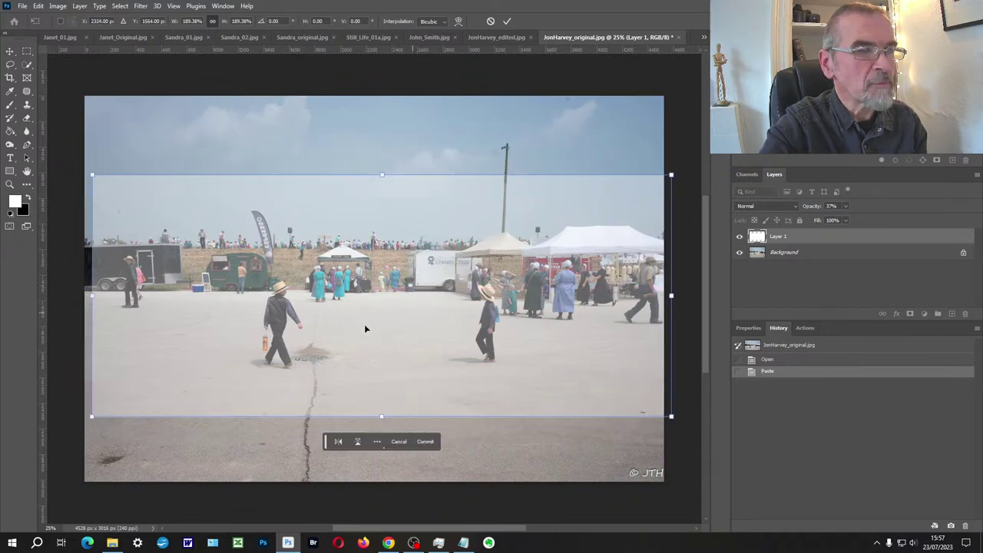
drag(100, 299, 220, 297)
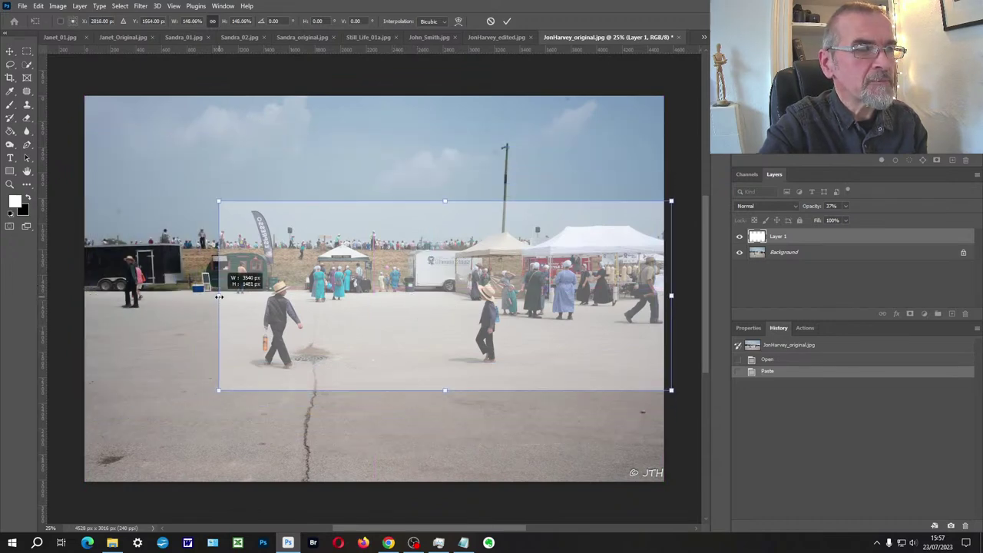
drag(452, 298, 370, 295)
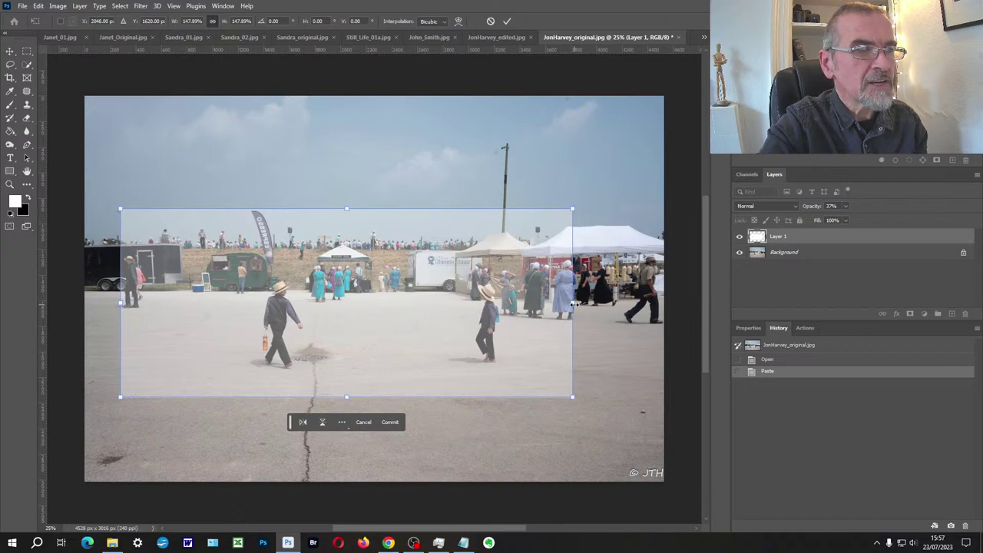
drag(573, 305, 539, 302)
drag(418, 307, 420, 320)
drag(274, 322, 278, 322)
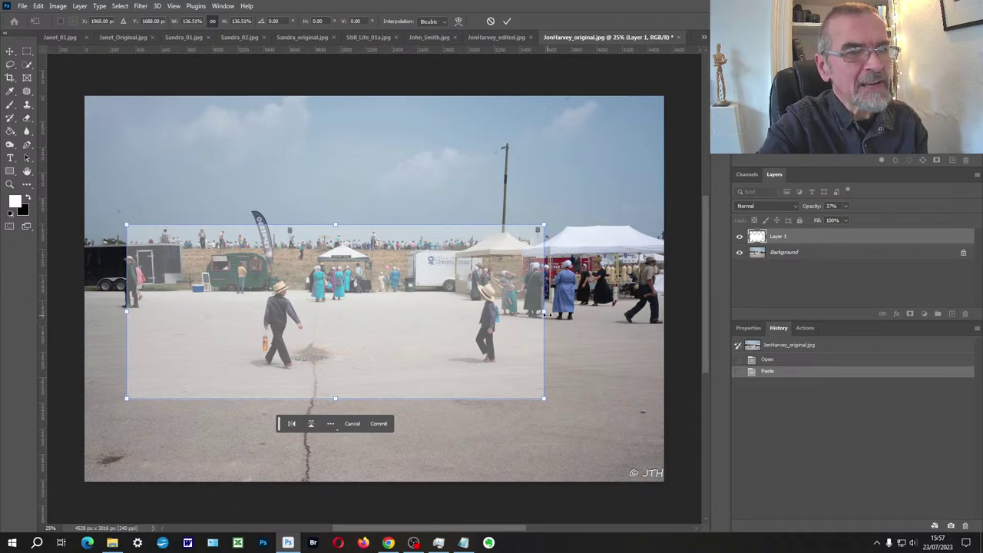
- Enlarge the translucent rectangle to about 176.6% and center it on the photo as a wide panoramic frame
drag(543, 311, 687, 298)
drag(129, 313, 84, 311)
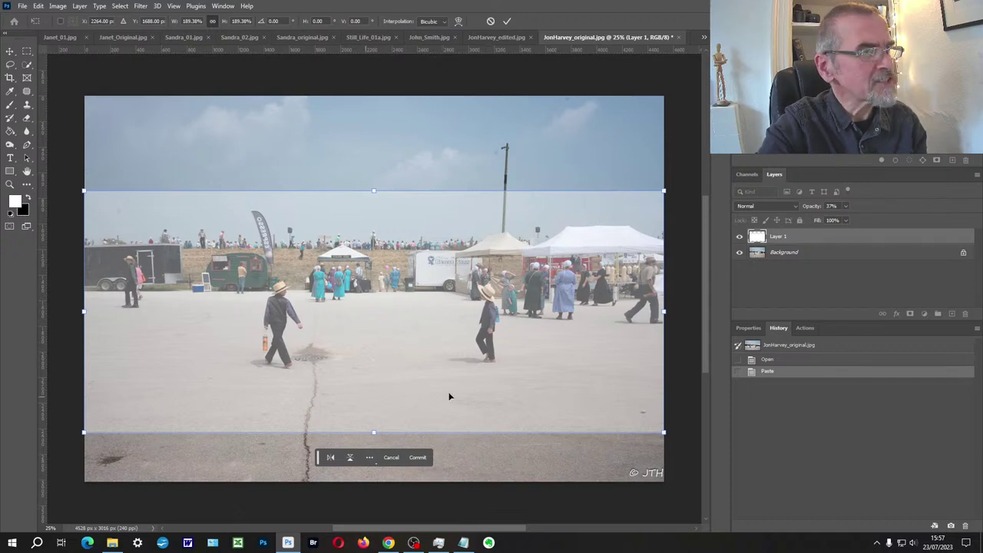
drag(429, 392, 426, 367)
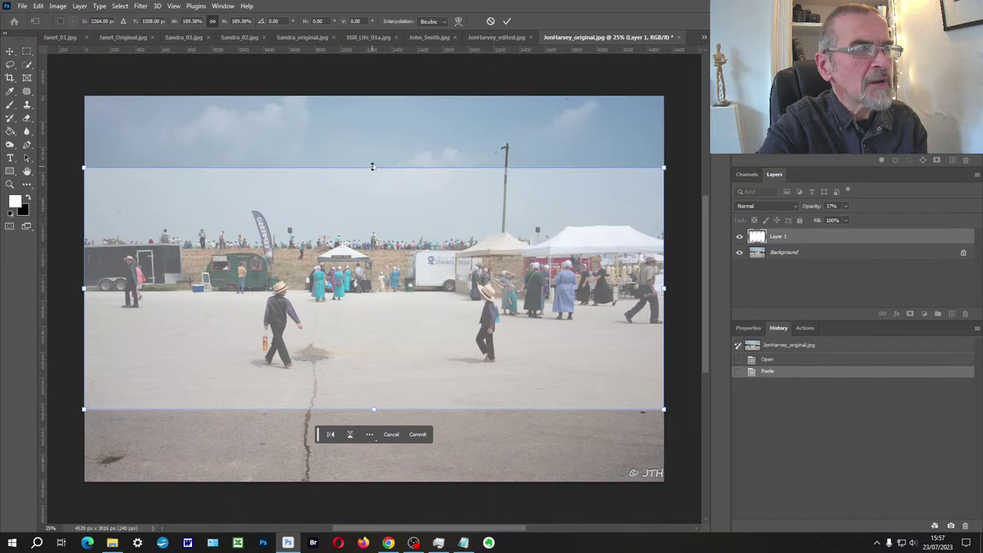
drag(373, 167, 372, 184)
drag(378, 275, 378, 267)
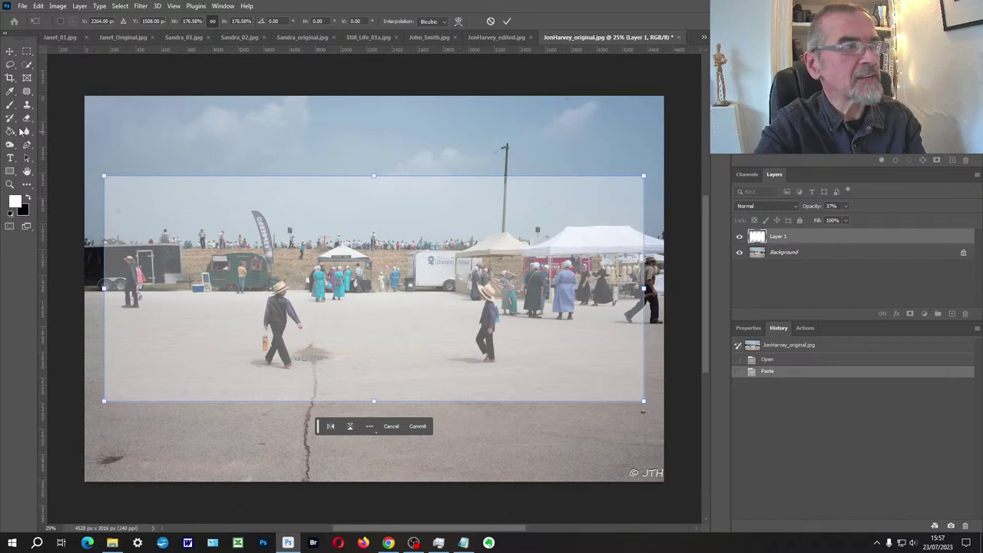
- Crop the photo to the edges of the translucent rectangle, about 4222 by 1766 px
click(10, 78)
drag(374, 98, 373, 136)
drag(378, 443, 377, 401)
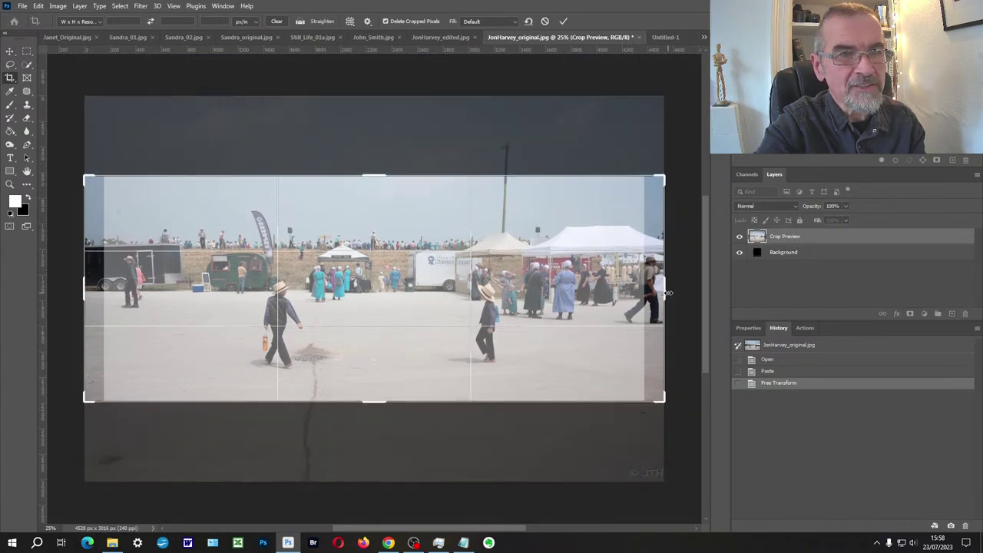
drag(668, 293, 645, 293)
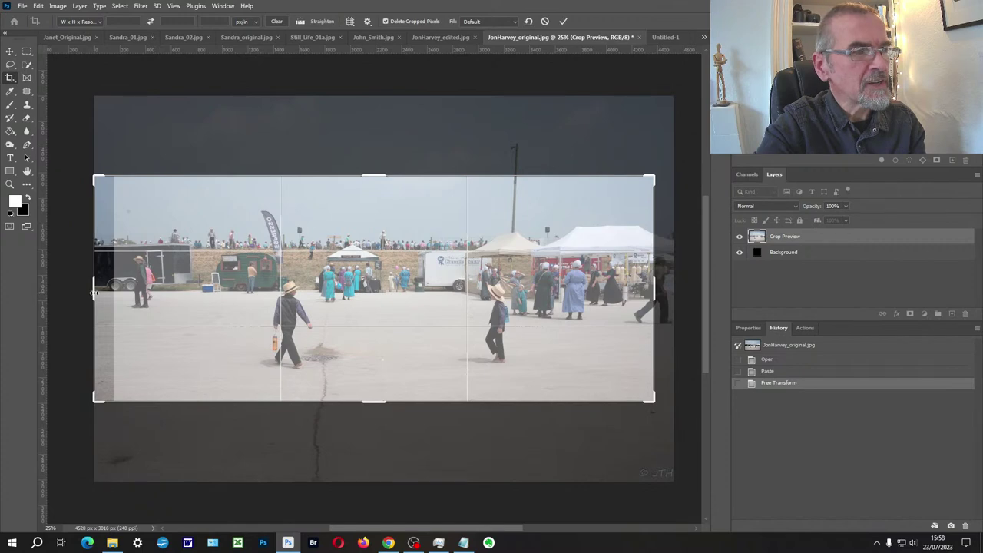
drag(93, 292, 104, 292)
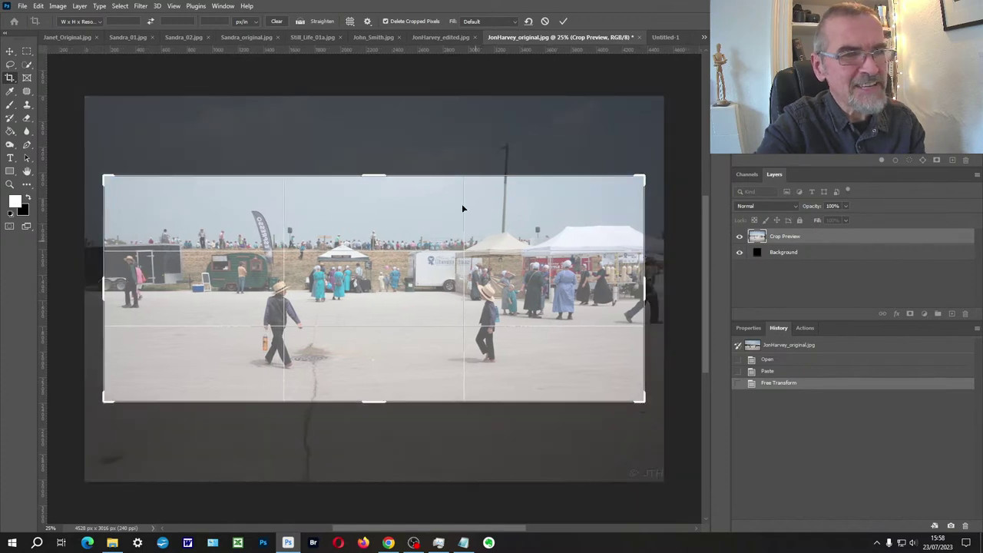
double_click(307, 319)
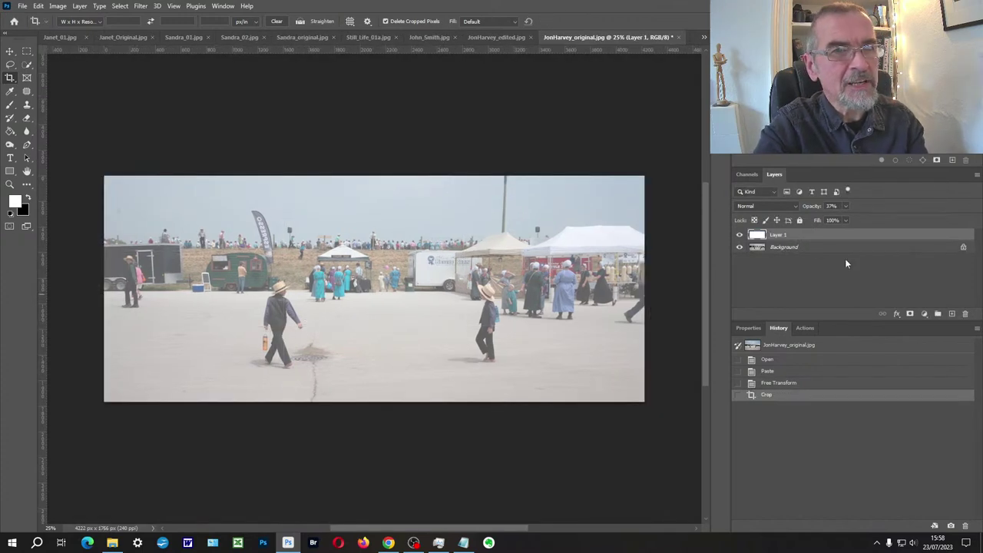
- Hide the white overlay layer and examine the cropped scene, including a close view of the boy with the blue bottle
click(739, 235)
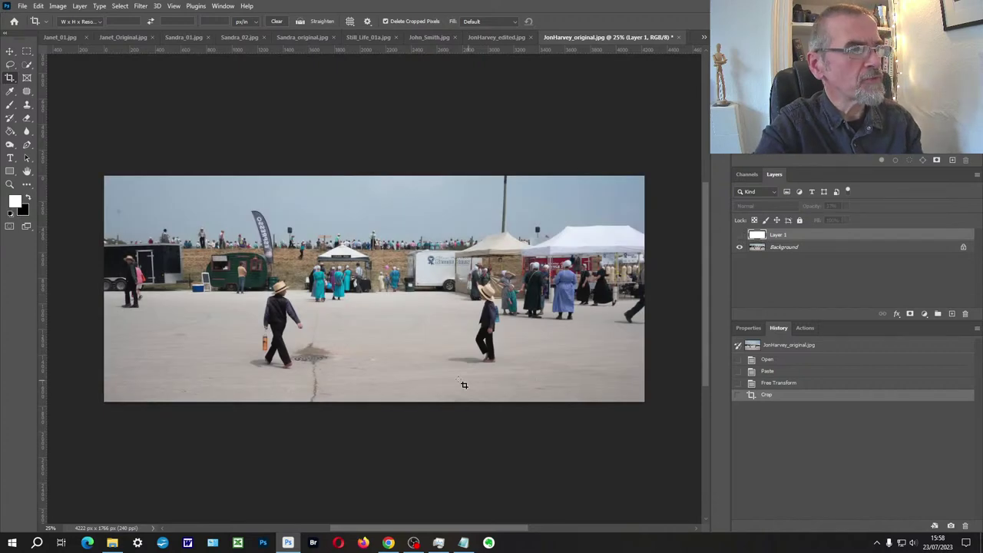
drag(435, 344, 404, 300)
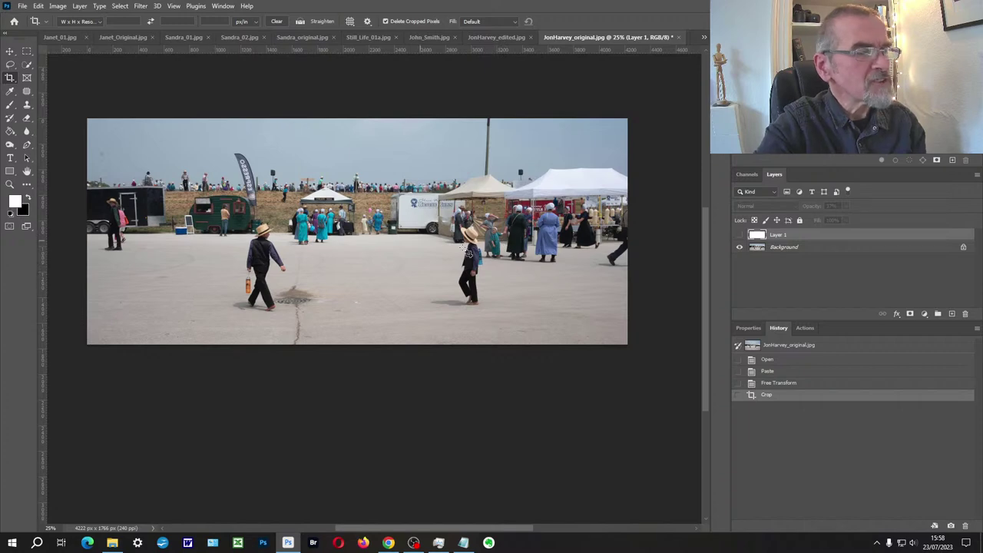
click(10, 184)
click(378, 256)
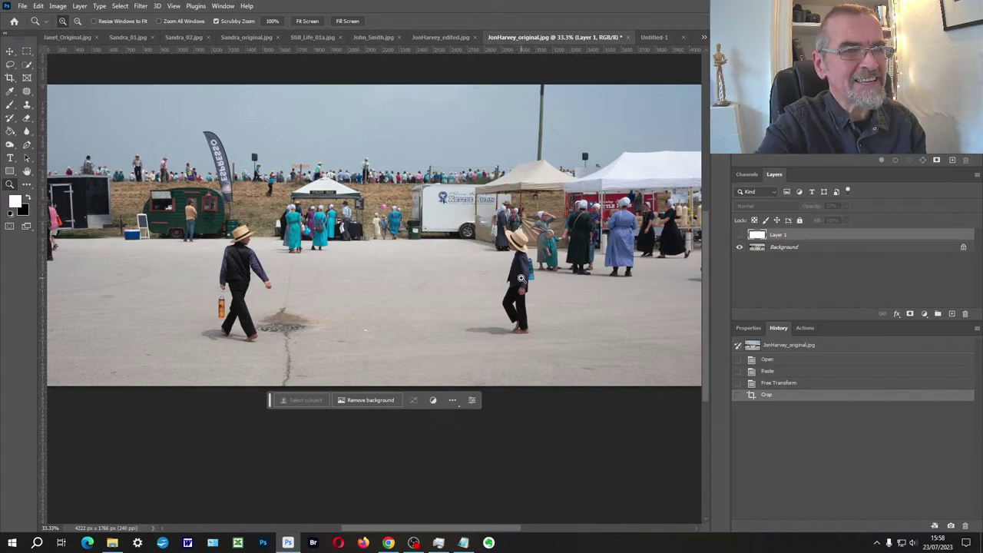
drag(521, 278, 520, 278)
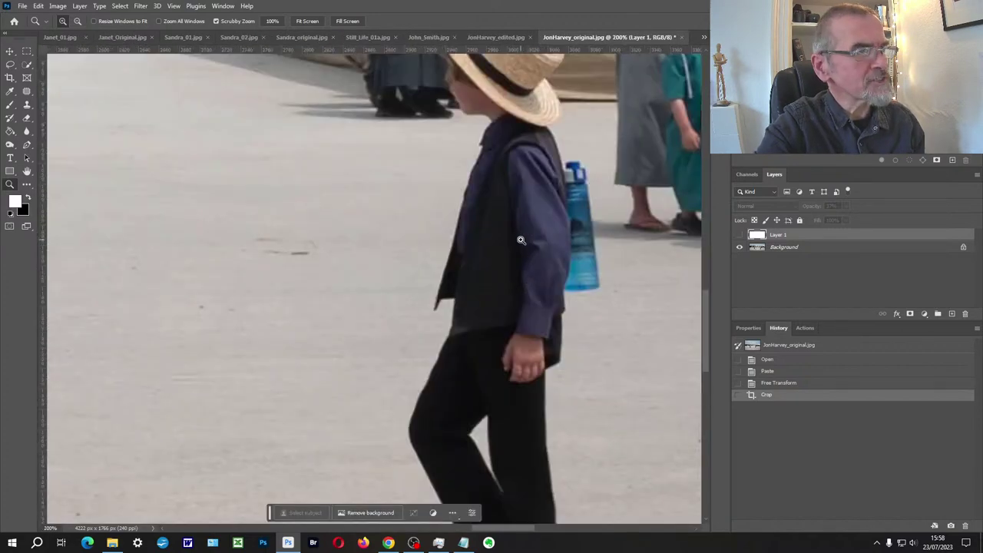
drag(481, 241, 360, 259)
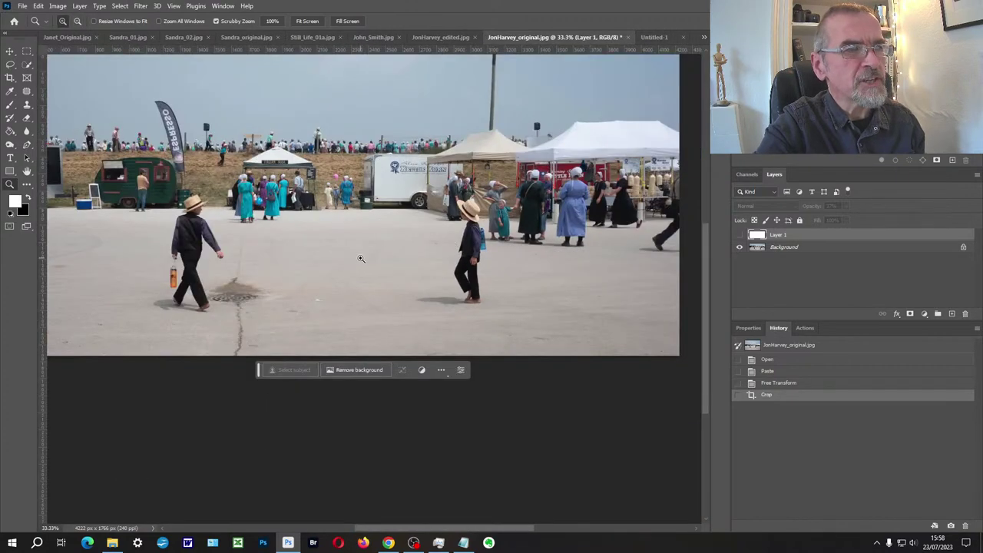
- Duplicate the Background layer and apply automatic tonal settings to the copy in the Camera Raw Filter
click(789, 248)
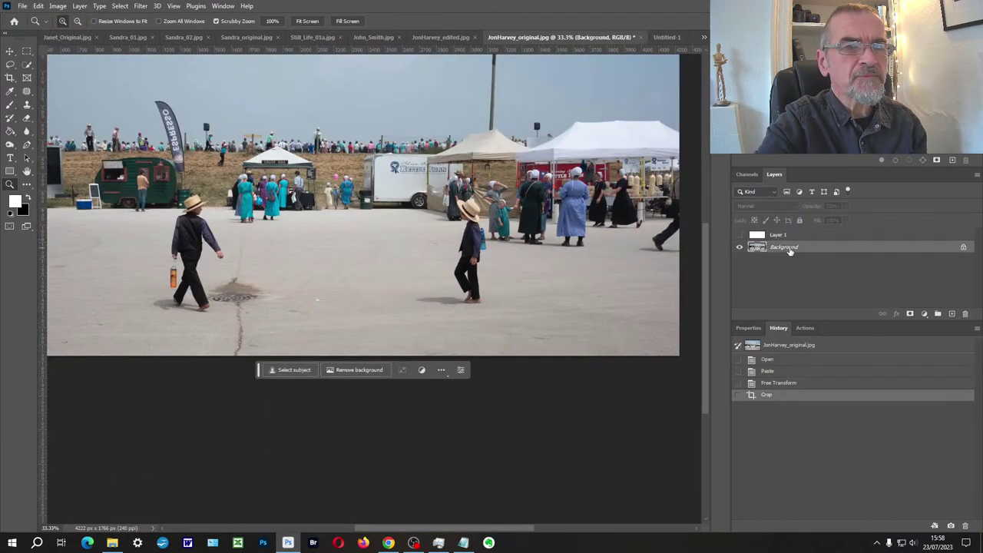
key(ctrl+j)
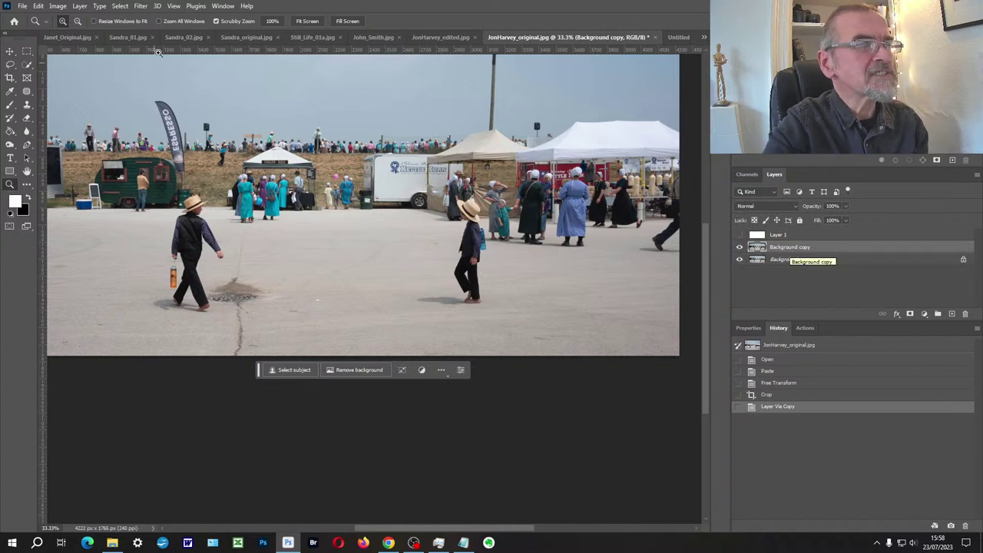
click(140, 7)
click(167, 83)
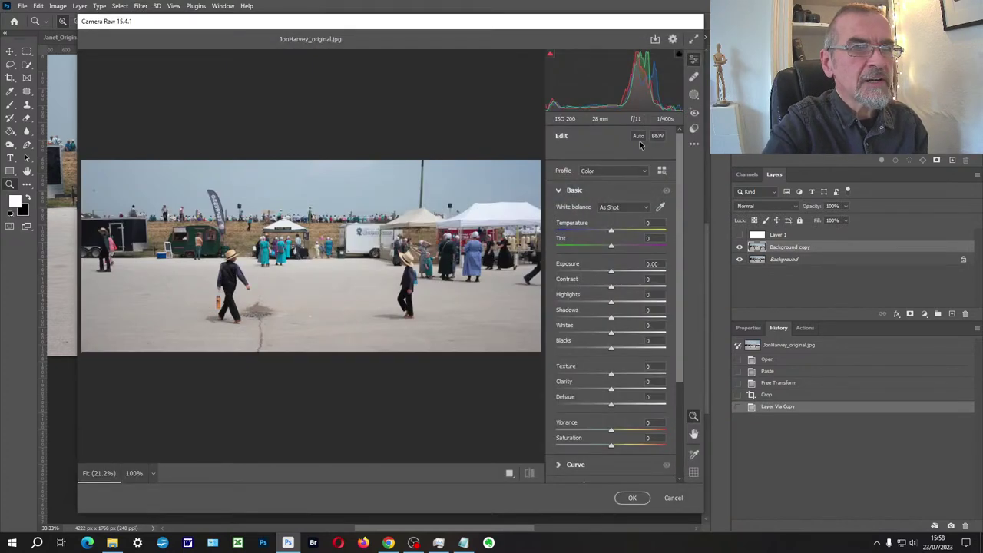
click(639, 137)
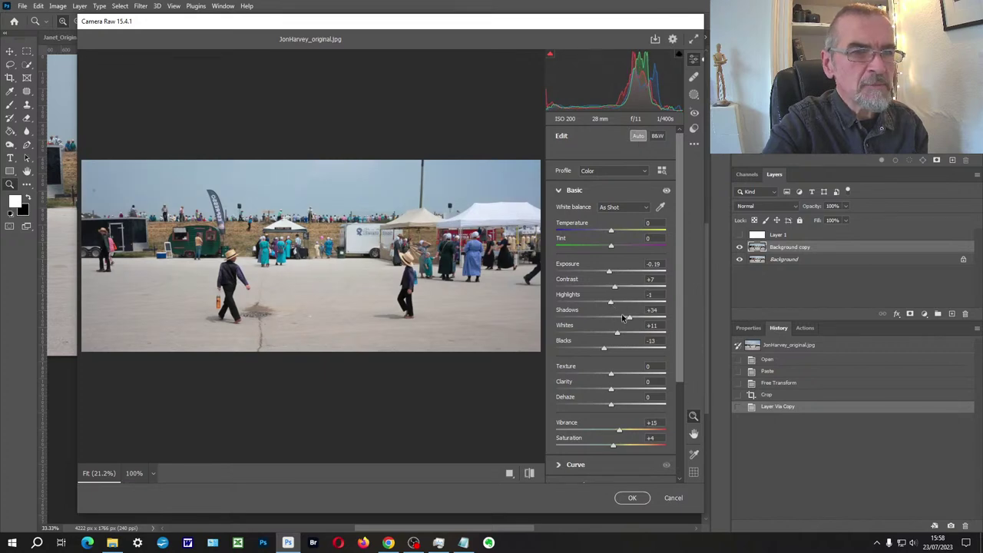
- Set Shadows to +61, Clarity to +17 and the Optics vignette to about -25, and apply the Camera Raw Filter
drag(631, 322, 645, 321)
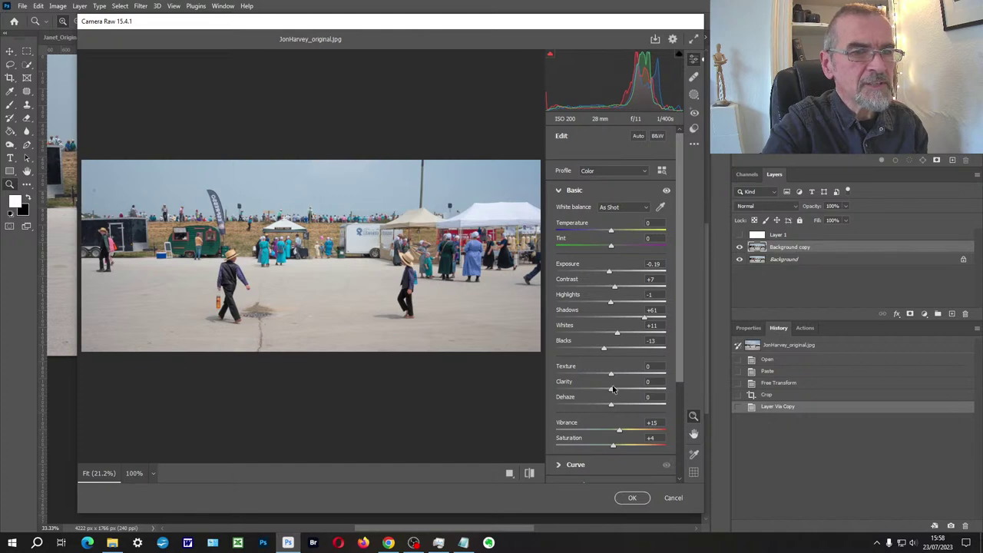
drag(612, 391, 622, 391)
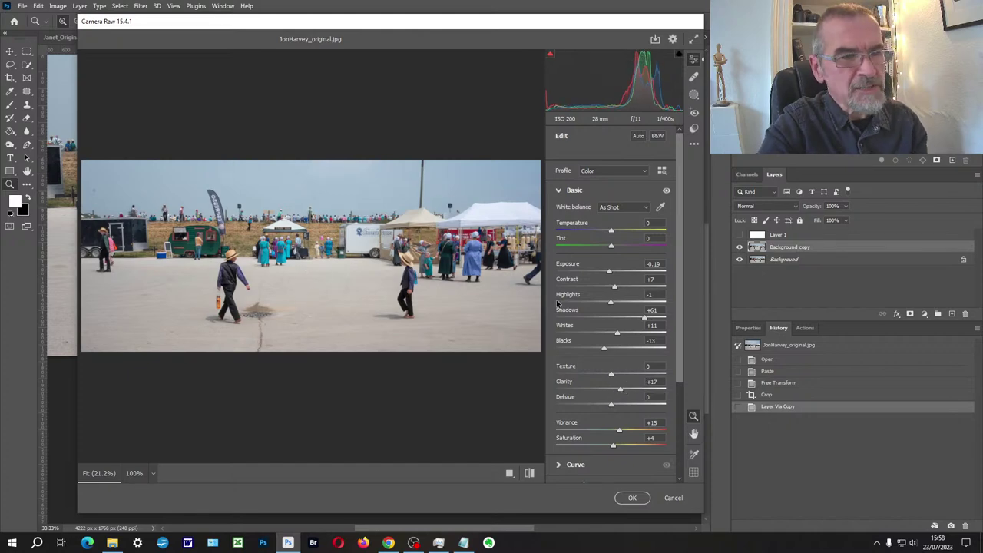
scroll(681, 275, down, 5)
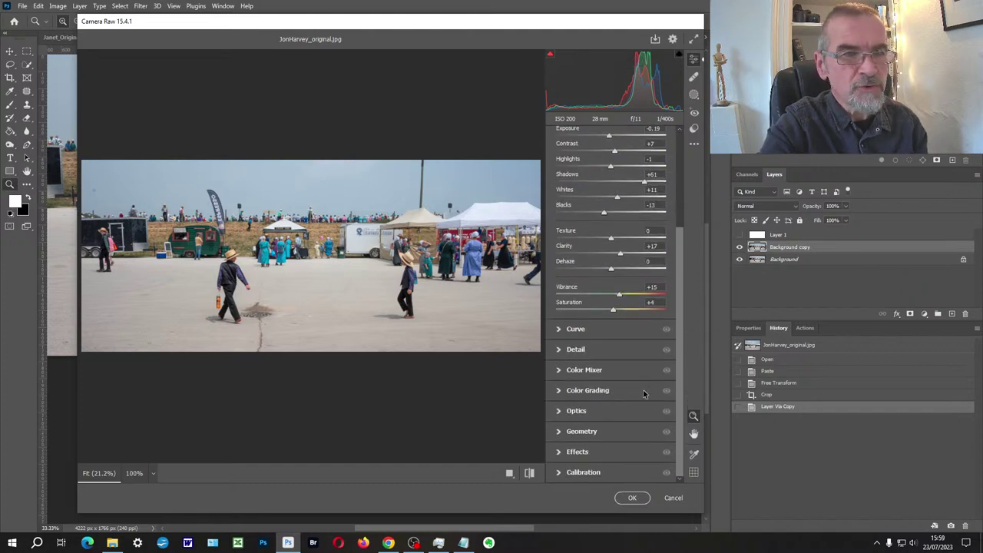
click(559, 411)
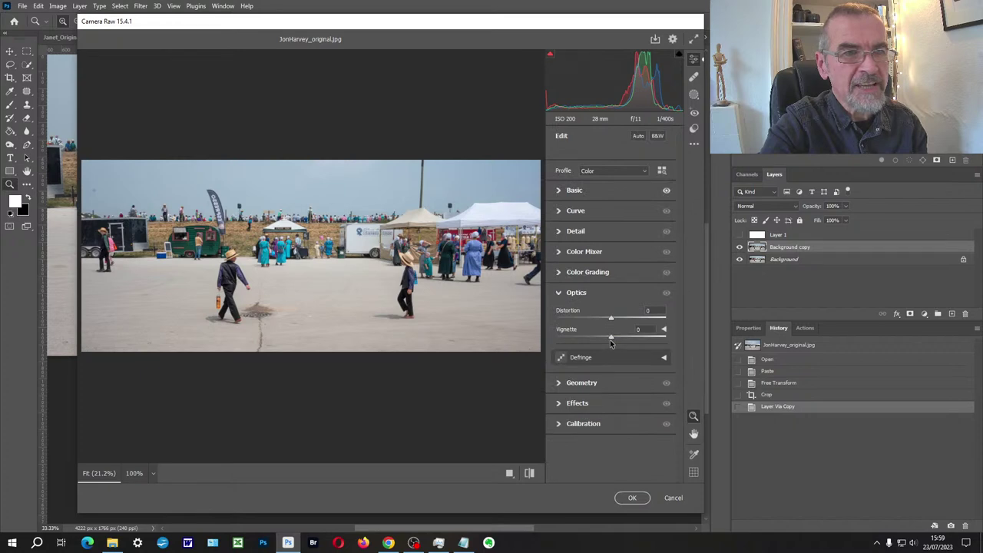
drag(611, 336, 597, 335)
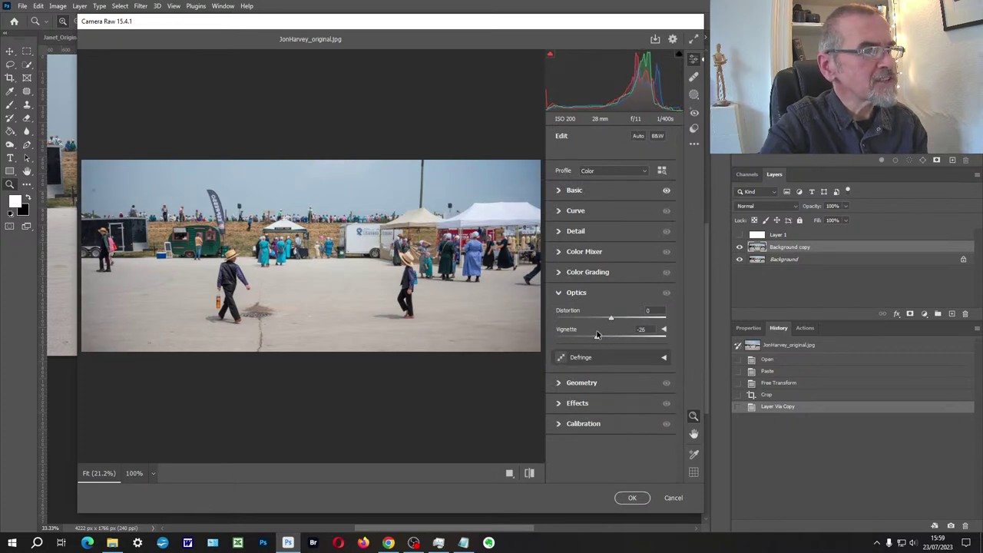
click(634, 497)
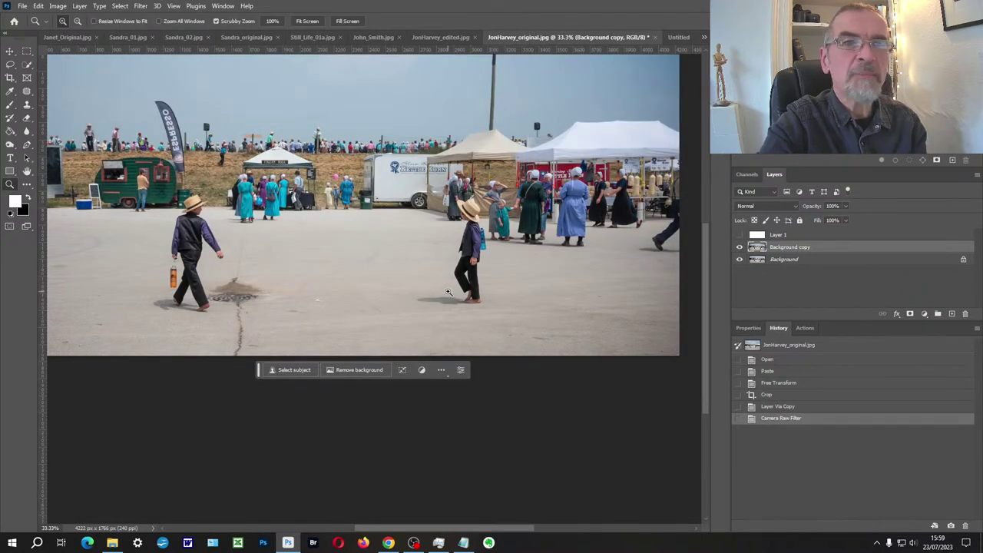
- Lighten the purple sleeves of both boys with the Dodge tool, using Midtones at 10% exposure
drag(11, 146, 35, 146)
scroll(474, 256, up, 5)
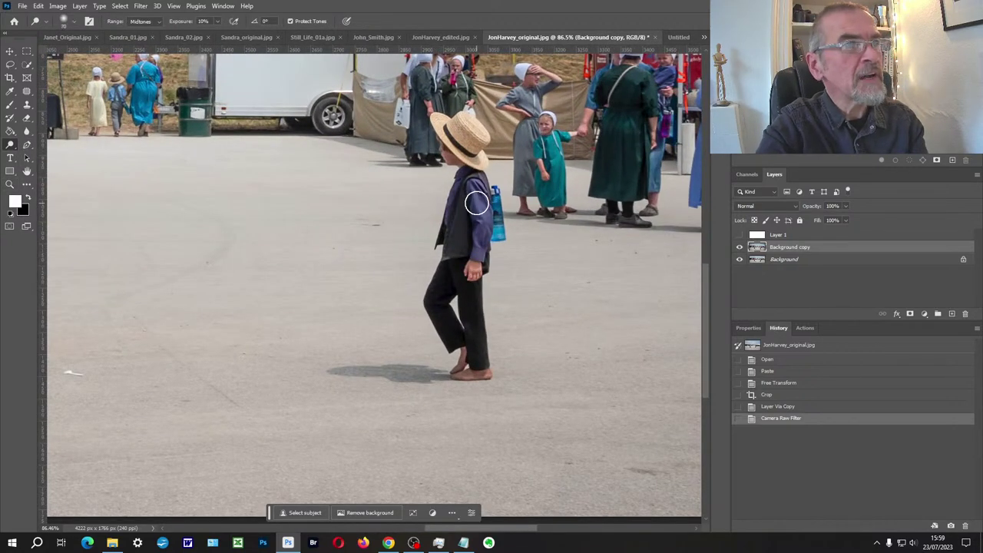
mouse_move(483, 235)
mouse_down()
mouse_move(482, 195)
mouse_move(485, 237)
mouse_move(480, 208)
mouse_move(474, 267)
mouse_move(471, 215)
mouse_move(477, 246)
mouse_move(485, 189)
mouse_move(475, 230)
mouse_up()
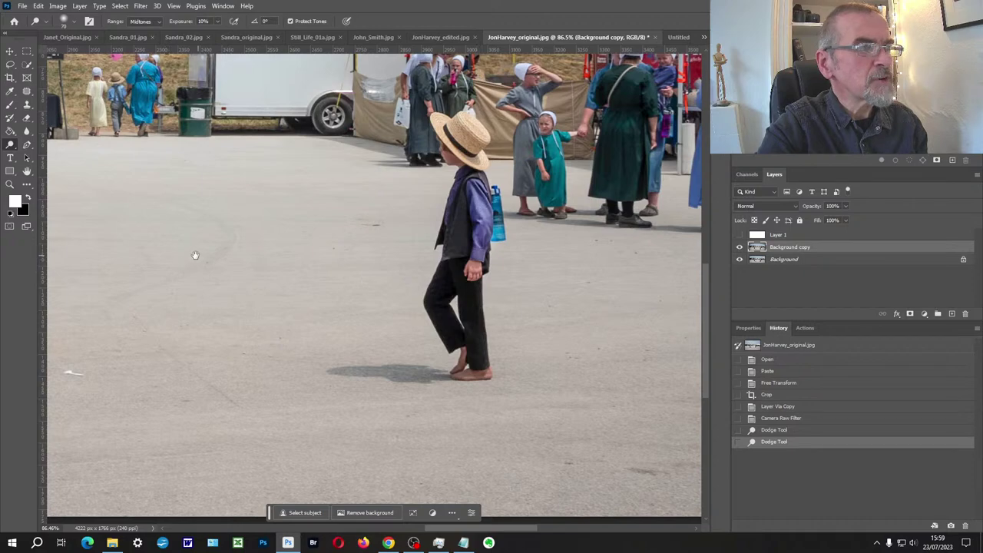
drag(195, 255, 586, 254)
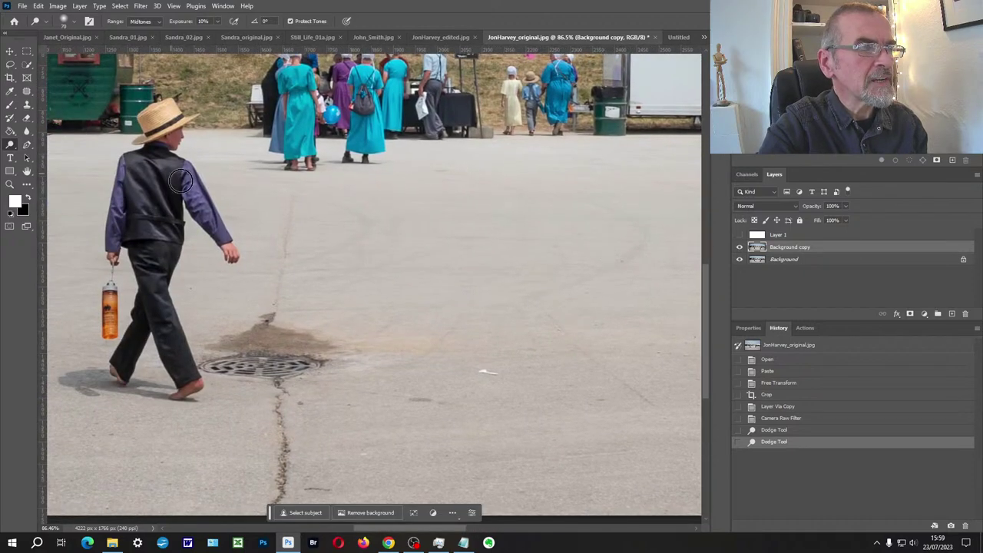
mouse_move(181, 180)
mouse_down()
mouse_move(209, 208)
mouse_move(213, 238)
mouse_up()
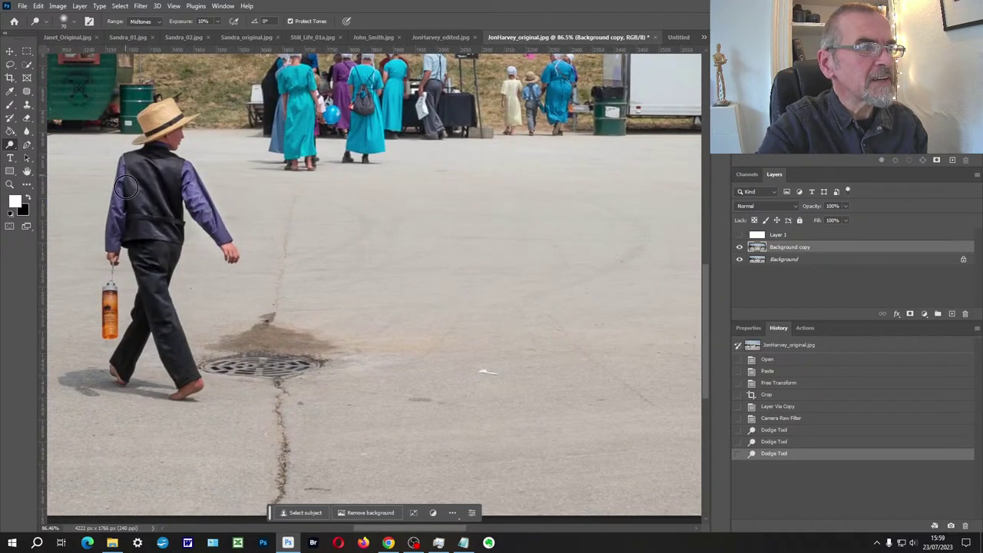
mouse_move(127, 186)
mouse_down()
mouse_move(115, 206)
mouse_move(124, 185)
mouse_move(128, 219)
mouse_move(134, 183)
mouse_move(115, 208)
mouse_move(120, 181)
mouse_move(161, 202)
mouse_move(176, 190)
mouse_move(204, 213)
mouse_move(194, 177)
mouse_move(205, 201)
mouse_up()
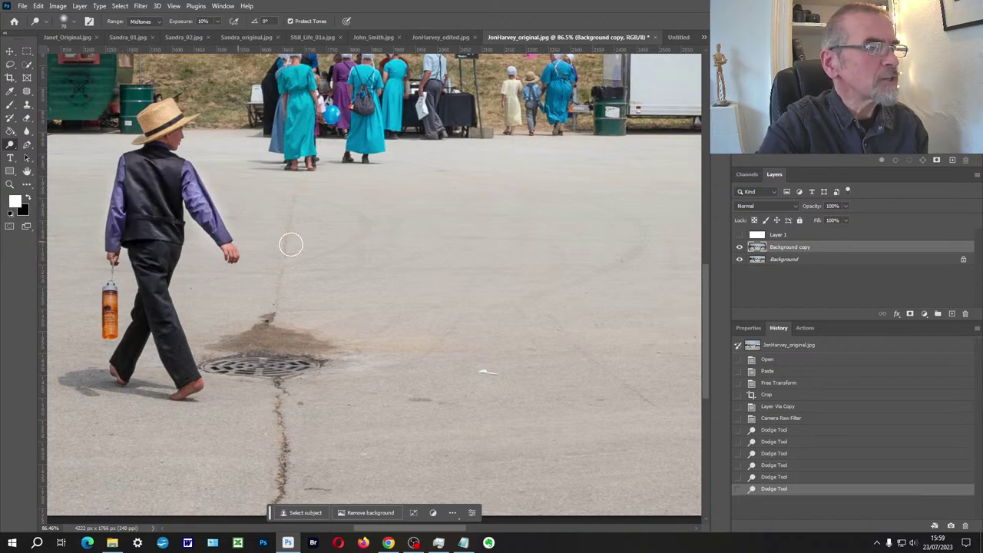
scroll(443, 252, down, 4)
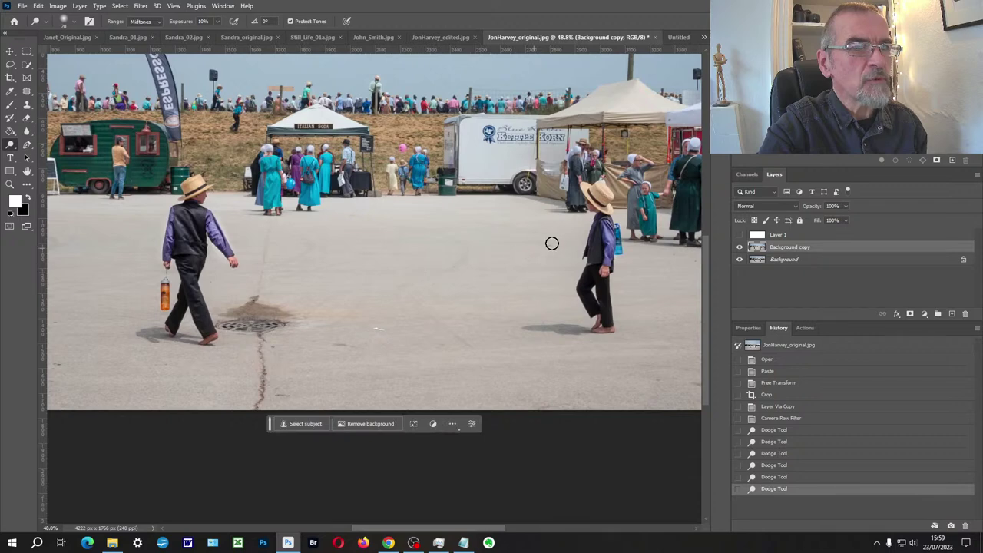
mouse_move(605, 234)
mouse_down()
mouse_move(607, 222)
mouse_move(609, 258)
mouse_up()
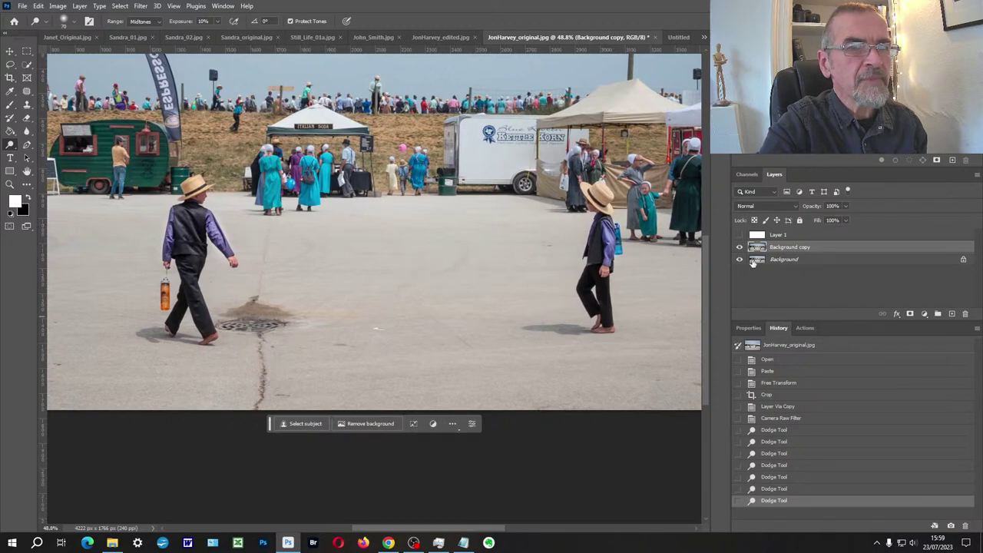
- Compare the retouched image with the original by switching the Background copy layer off and on several times
click(740, 247)
click(739, 246)
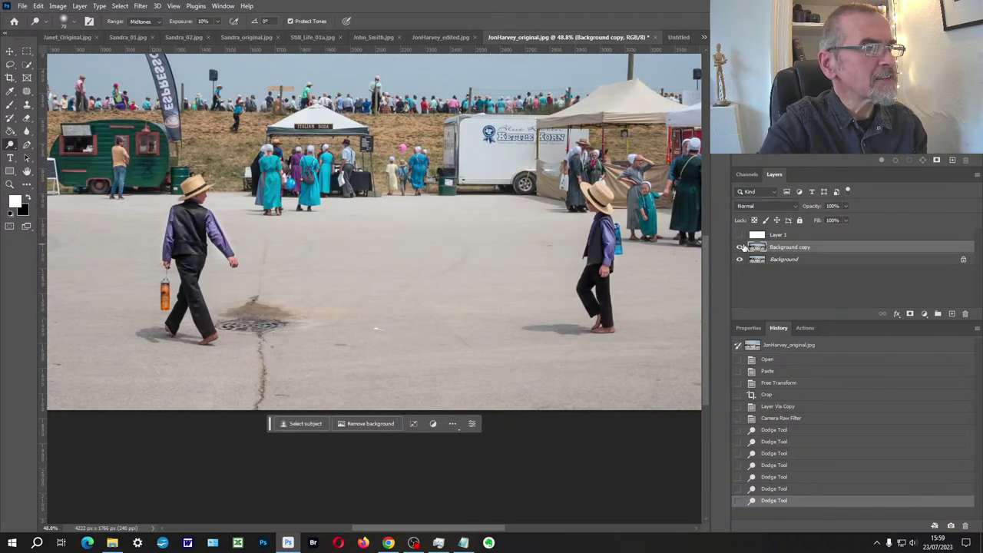
click(740, 246)
click(740, 247)
click(740, 247)
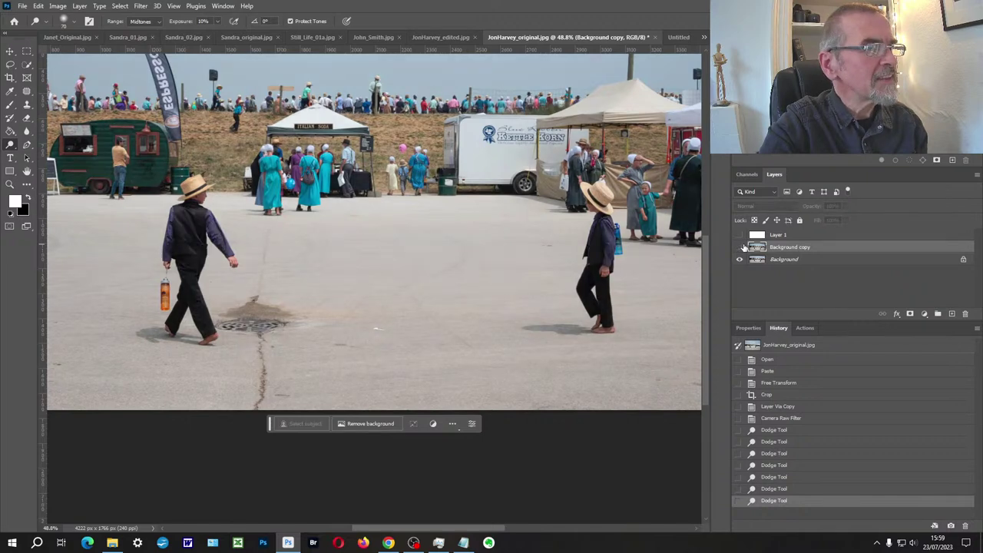
click(741, 246)
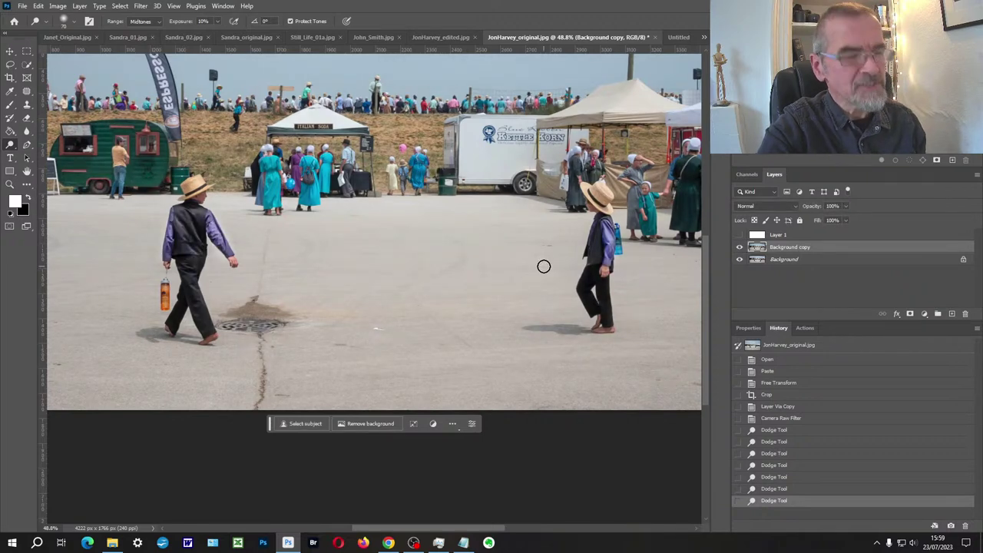
- Examine the two boys and the composition of the whole panorama at several magnifications
scroll(522, 254, down, 3)
scroll(470, 230, down, 1)
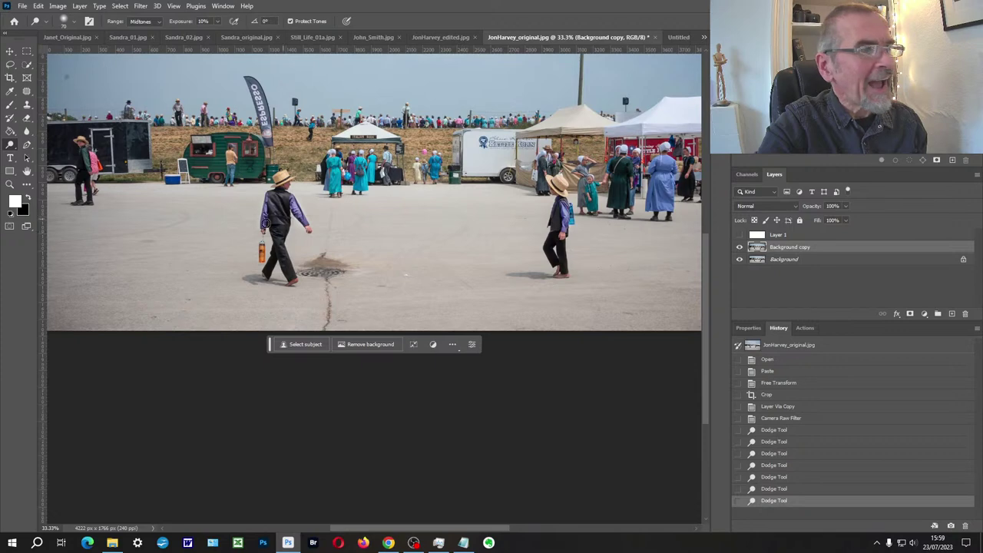
scroll(416, 222, up, 4)
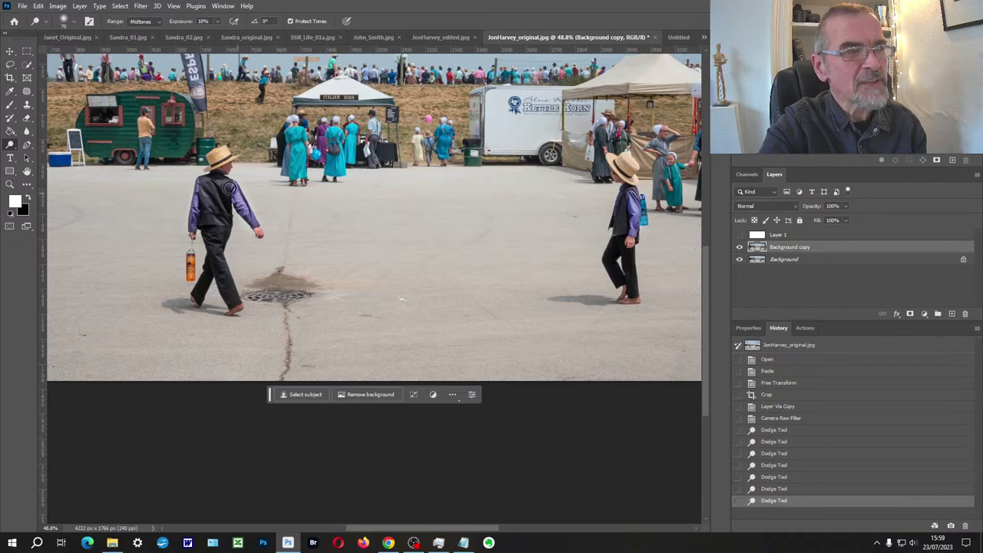
scroll(400, 273, down, 3)
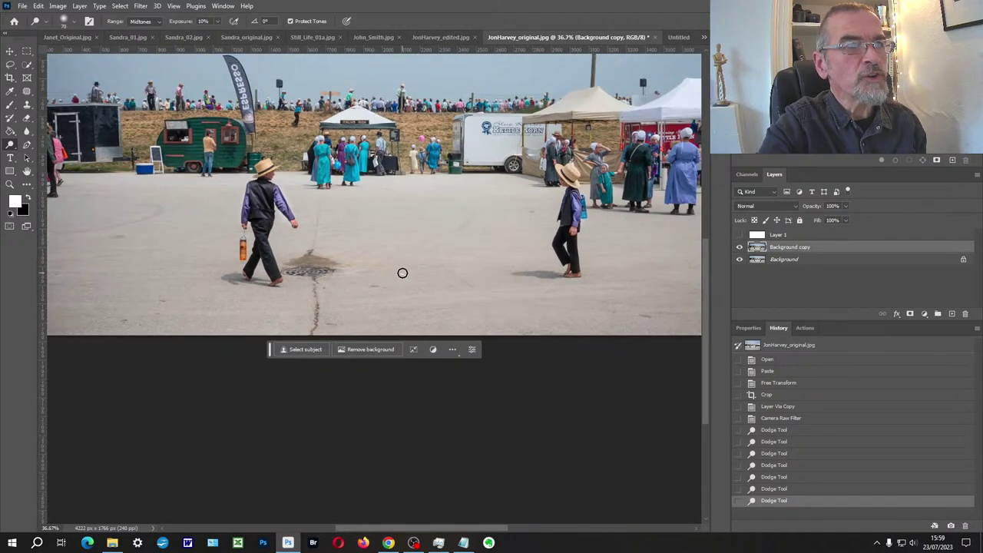
drag(399, 269, 359, 278)
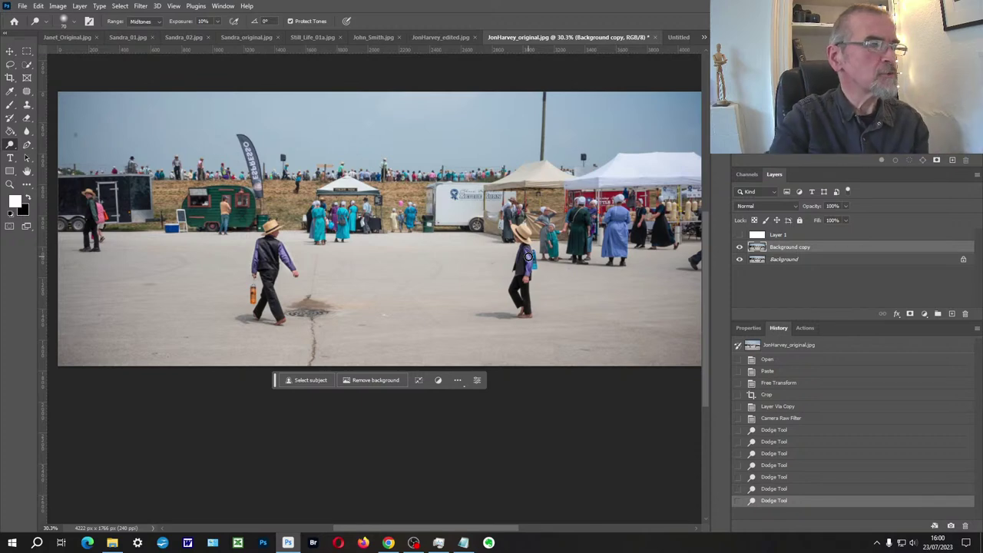
key(ctrl+minus)
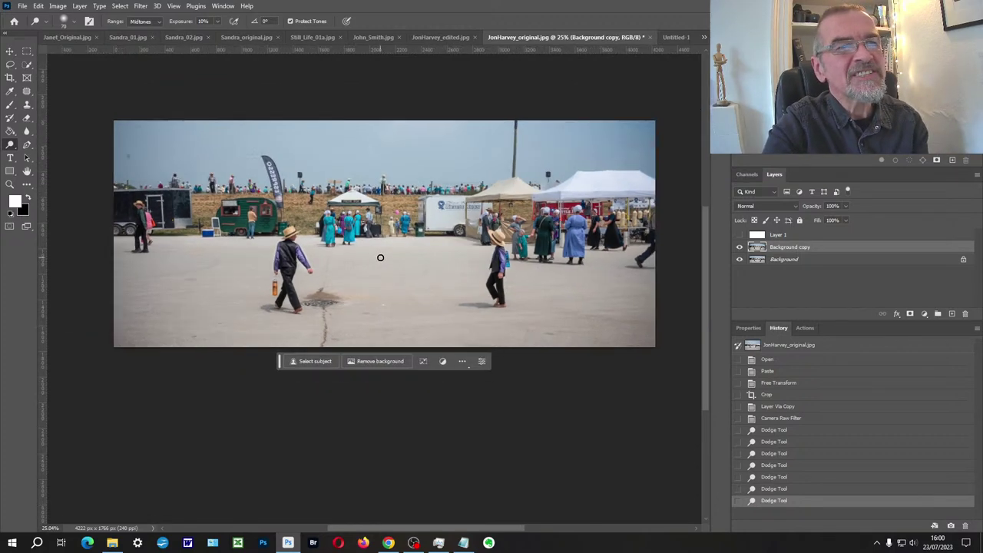
drag(380, 257, 365, 266)
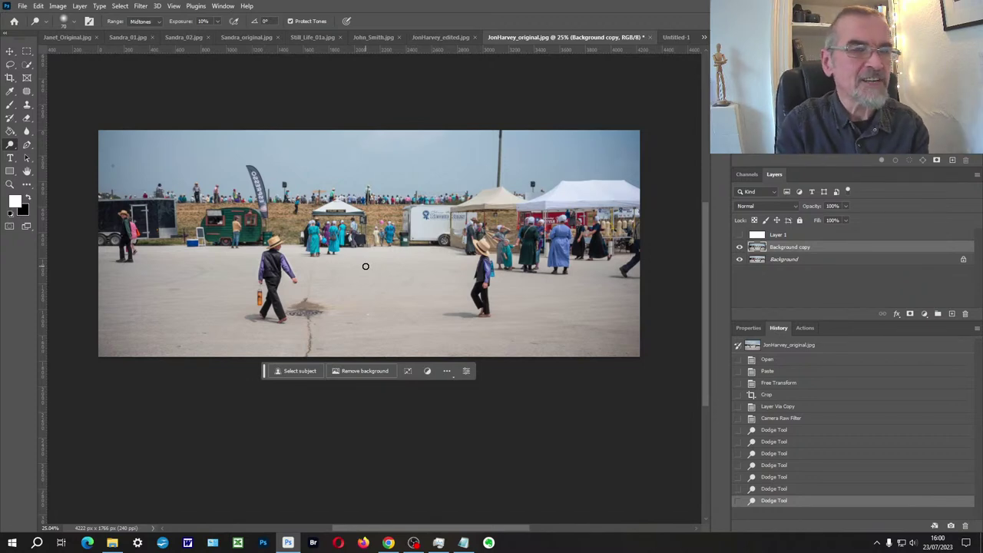
- Frame a tighter panoramic crop around the green food trailer and the Italian Soda tent, and check the people inside it
click(10, 77)
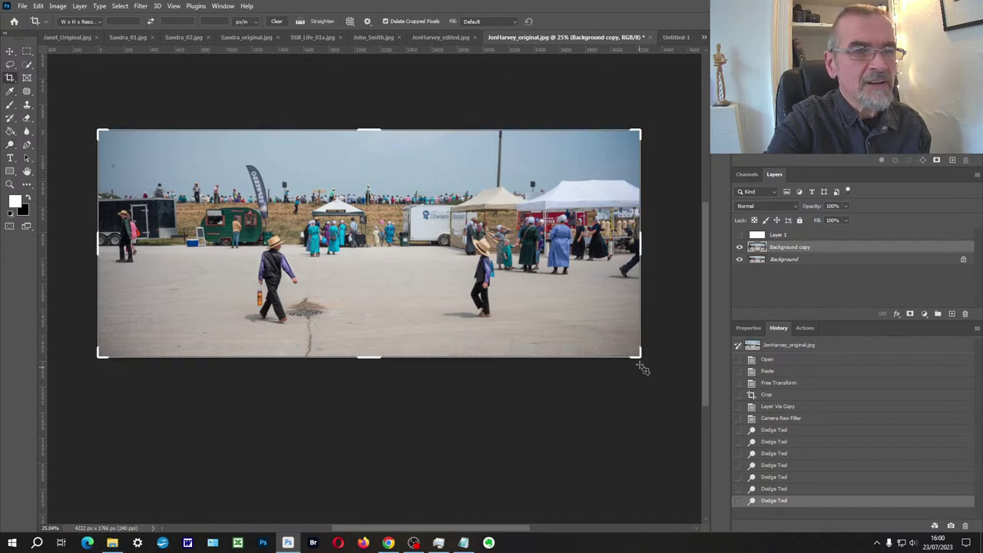
drag(642, 359, 529, 310)
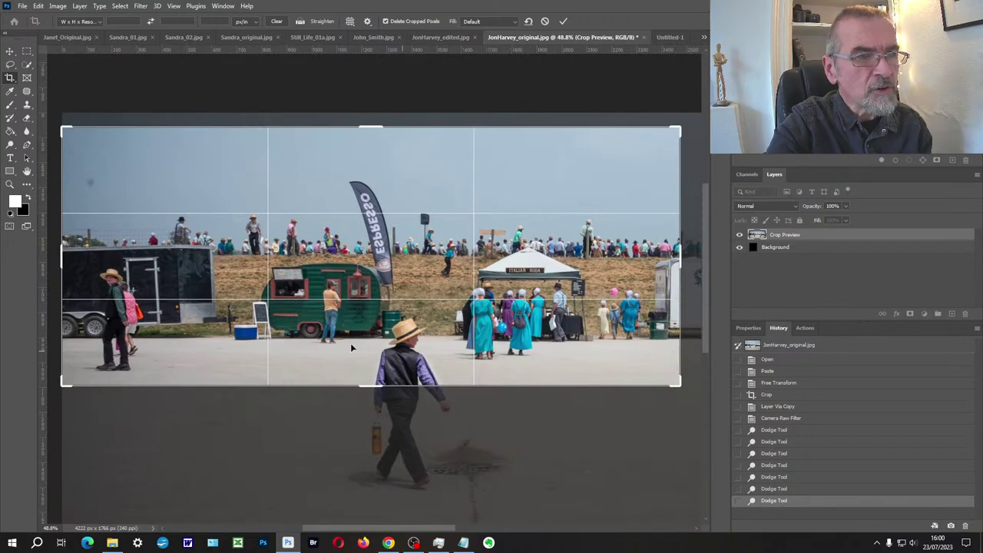
drag(351, 348, 347, 341)
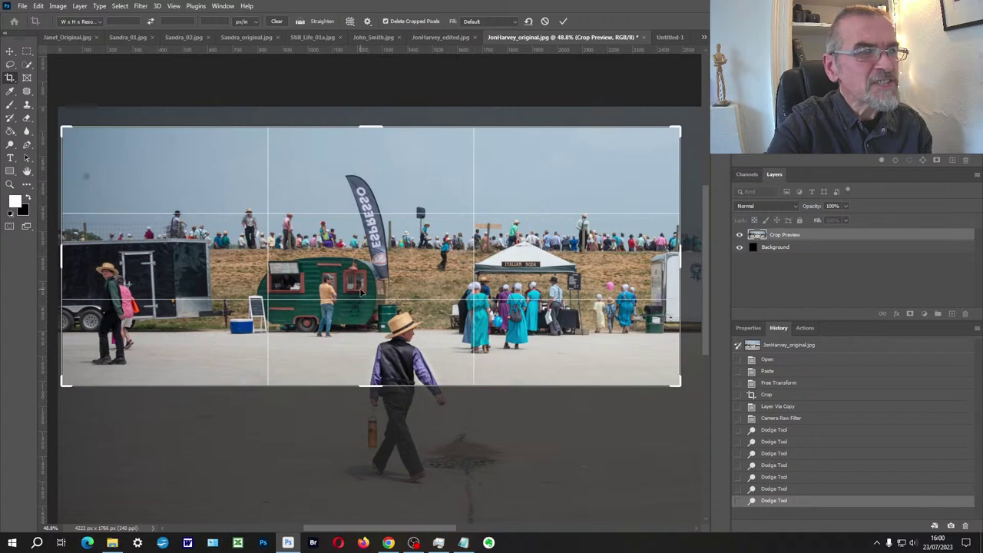
scroll(335, 301, up, 2)
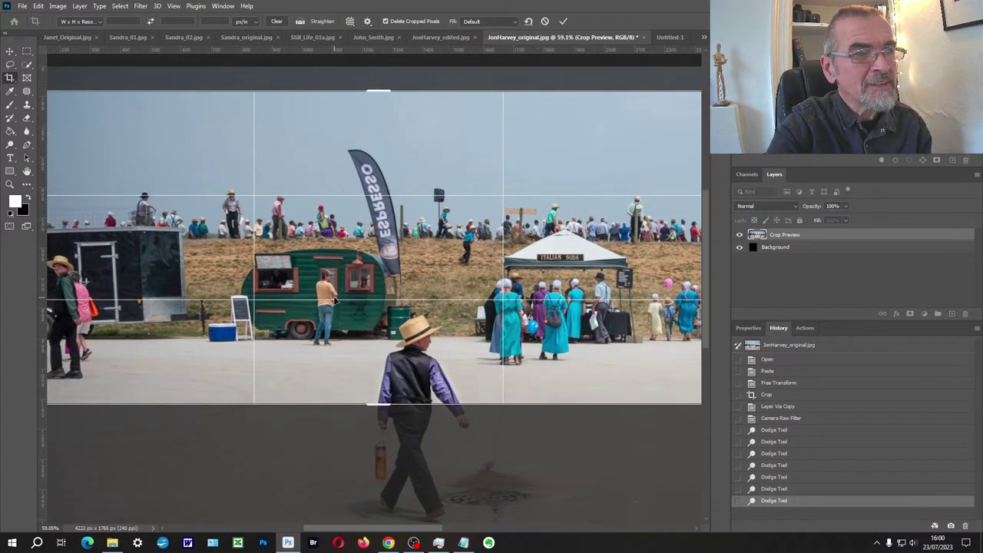
scroll(354, 313, down, 2)
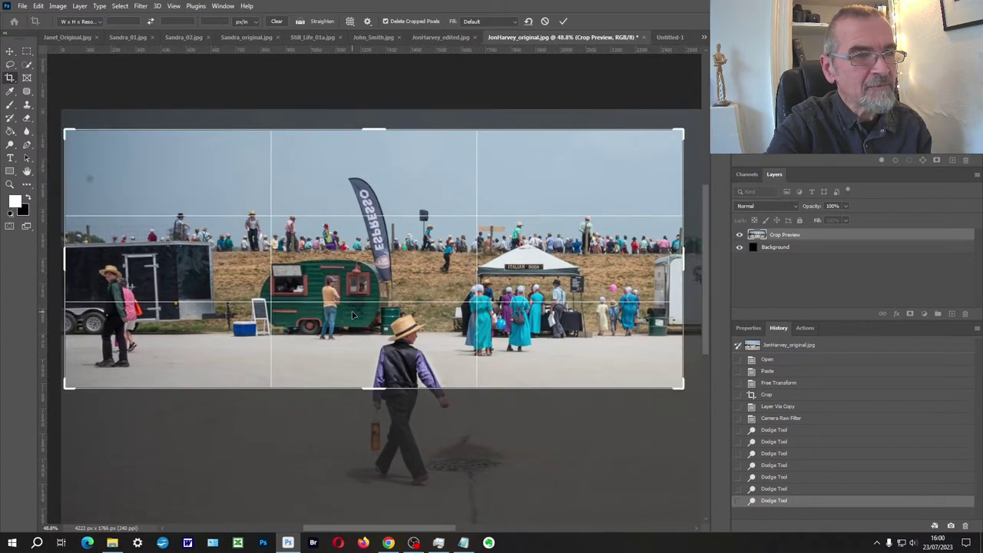
scroll(379, 279, up, 2)
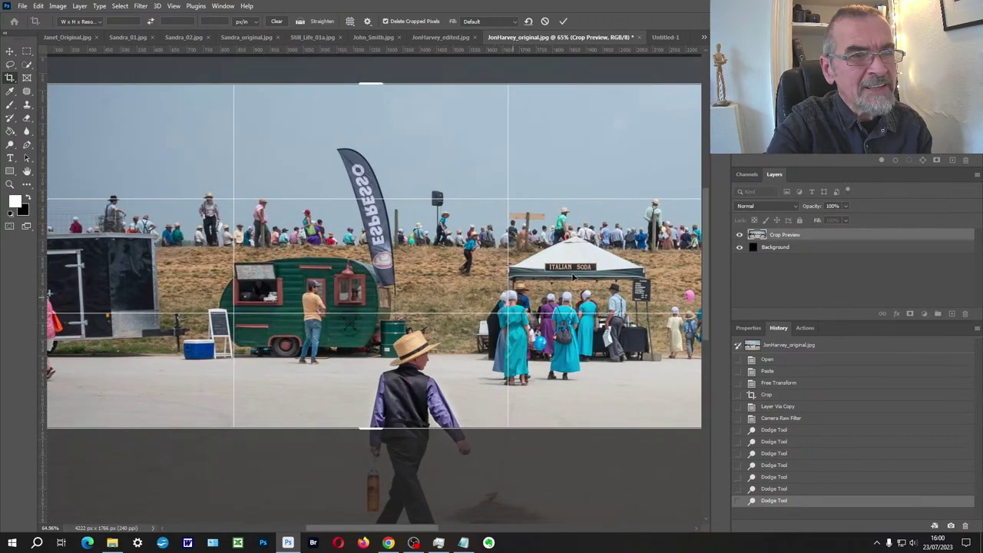
scroll(580, 354, down, 2)
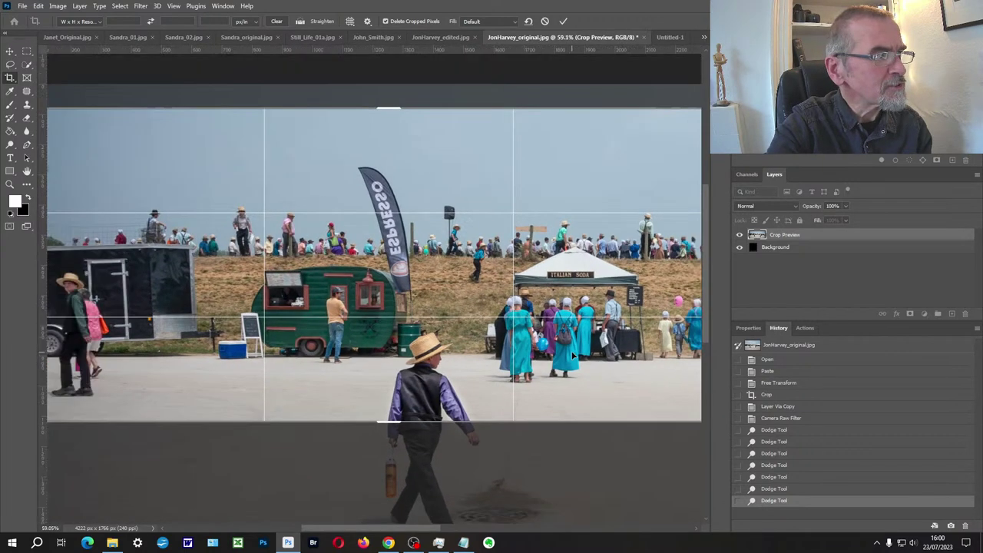
- Try repositioning the photo within the crop frame to include more of the boy carrying the orange bottle
drag(528, 380, 531, 354)
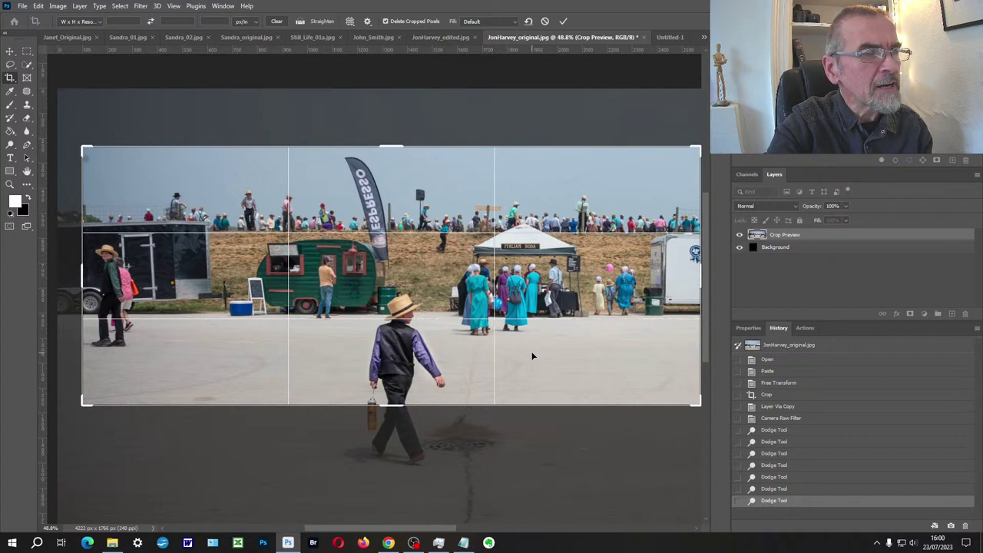
drag(532, 356, 529, 331)
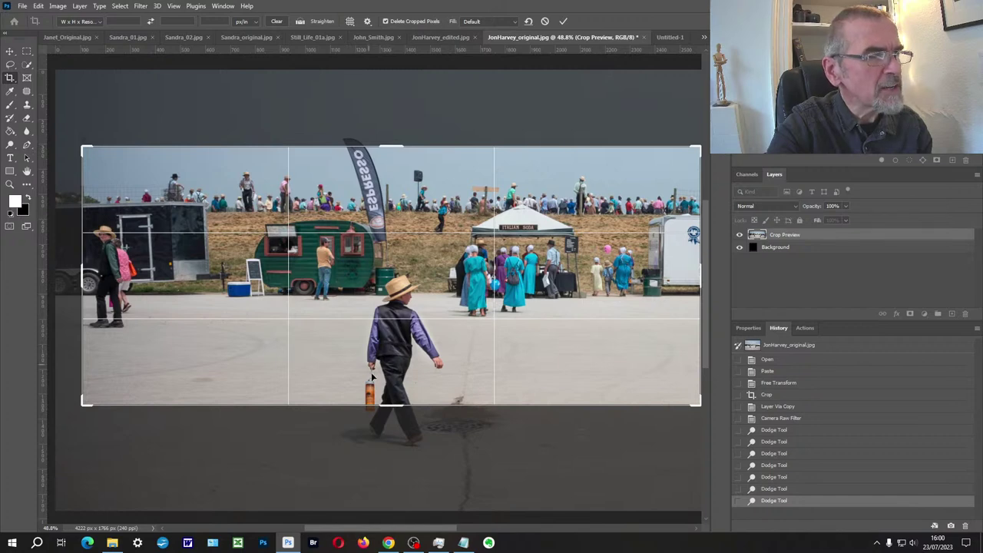
drag(477, 377, 454, 378)
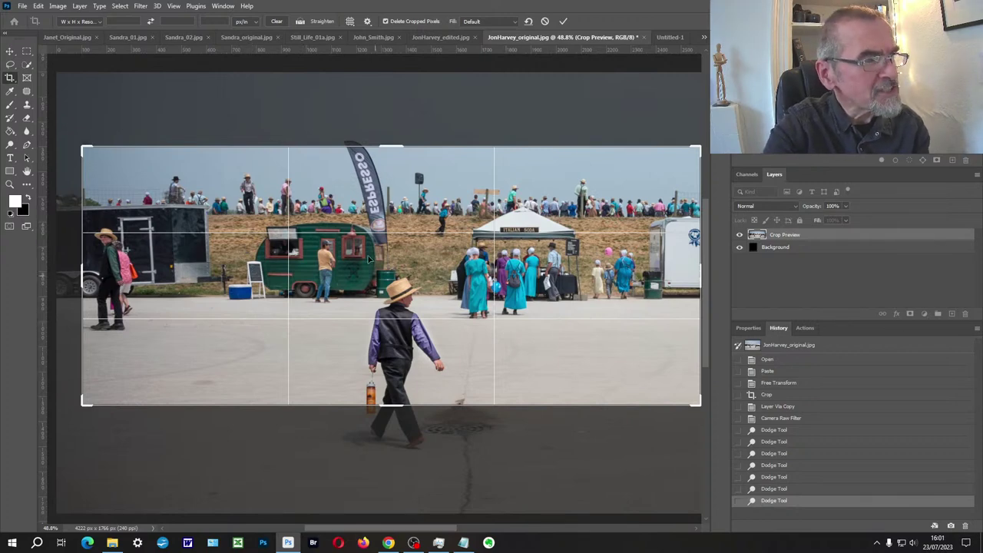
- Reposition the crop over the Kettle Korn trailer, the pale tents and the boy with the blue bottle, fitting nearly his whole figure
drag(580, 377, 254, 373)
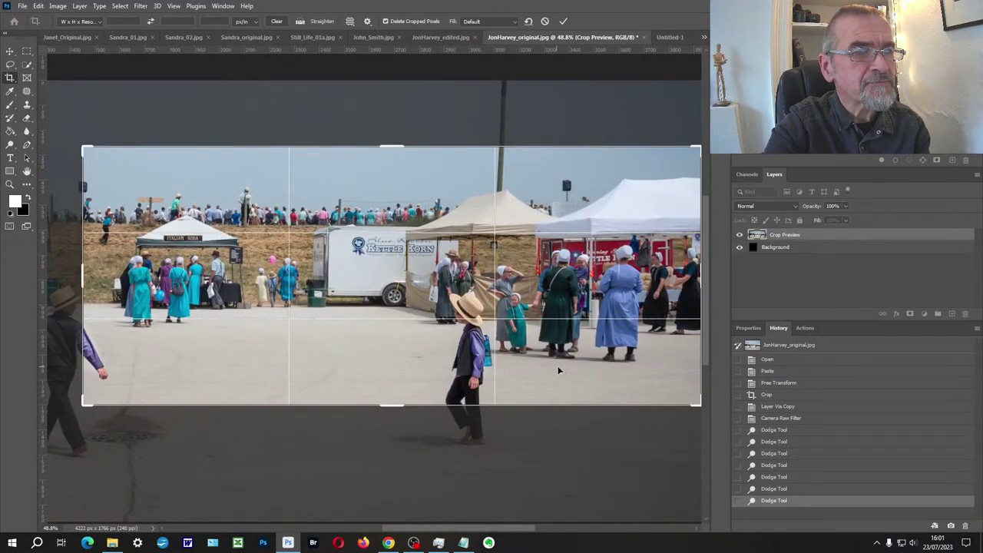
drag(558, 370, 482, 369)
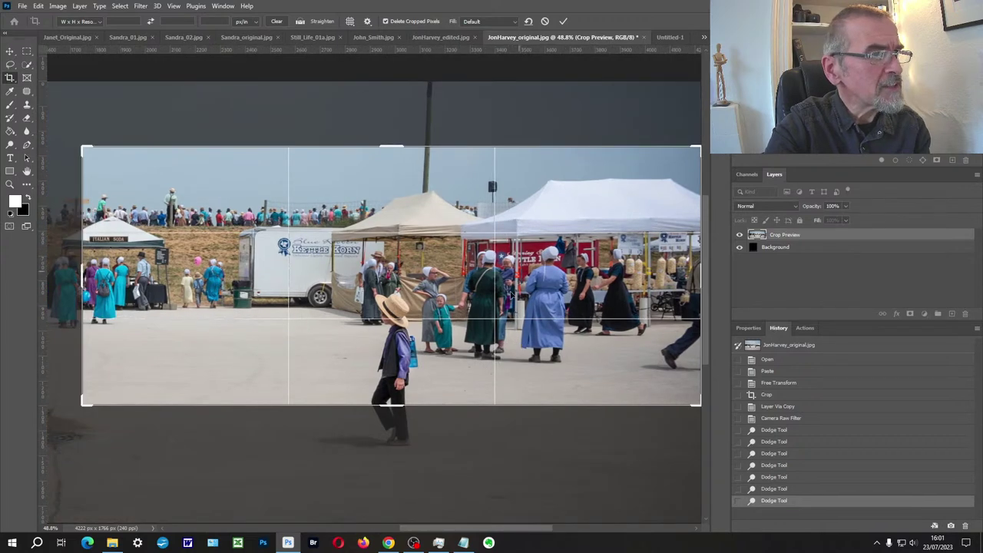
drag(561, 375, 562, 309)
drag(455, 336, 454, 373)
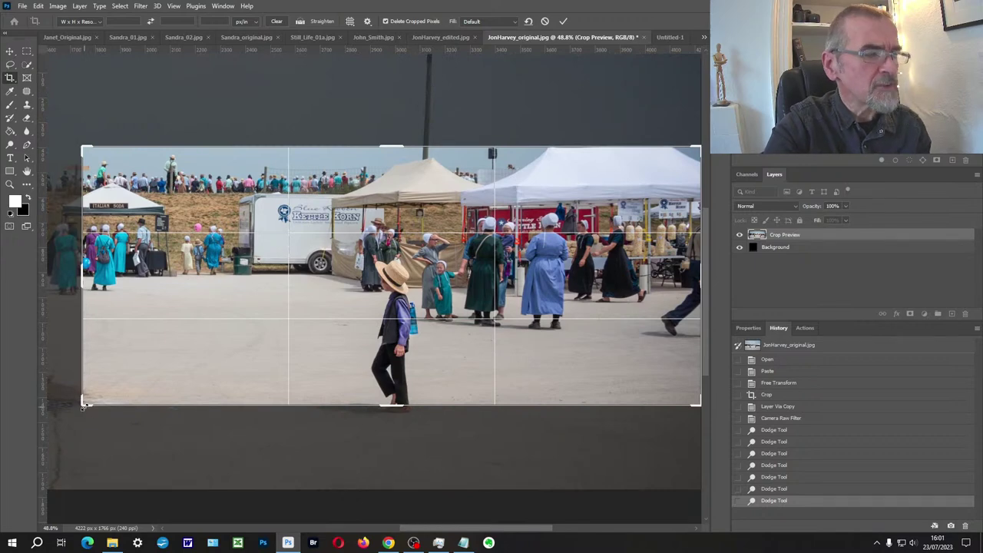
- Tighten the crop frame and reposition it over the Italian Soda tent and Kettle Korn trailer, taking in more of the pavement
drag(83, 406, 181, 363)
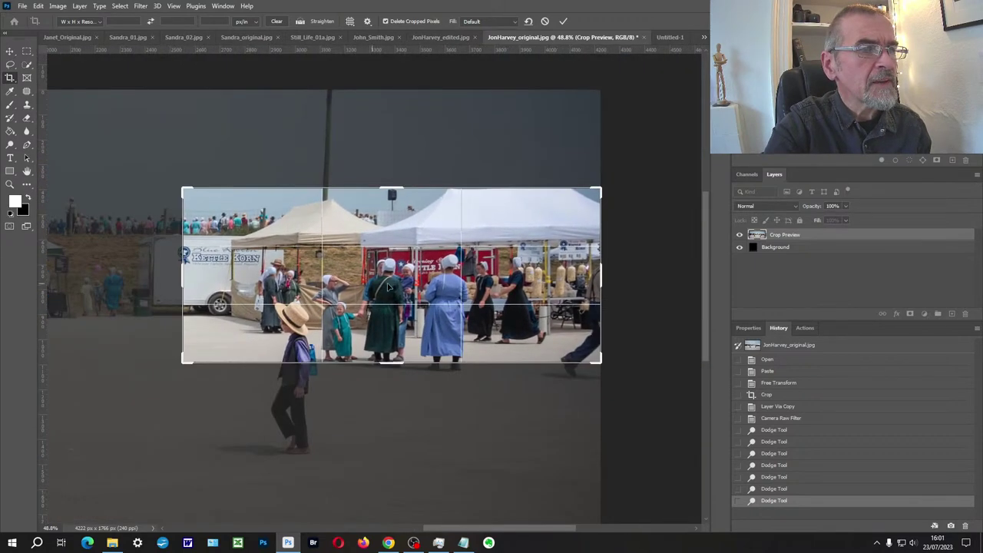
drag(428, 294, 584, 317)
drag(245, 287, 416, 297)
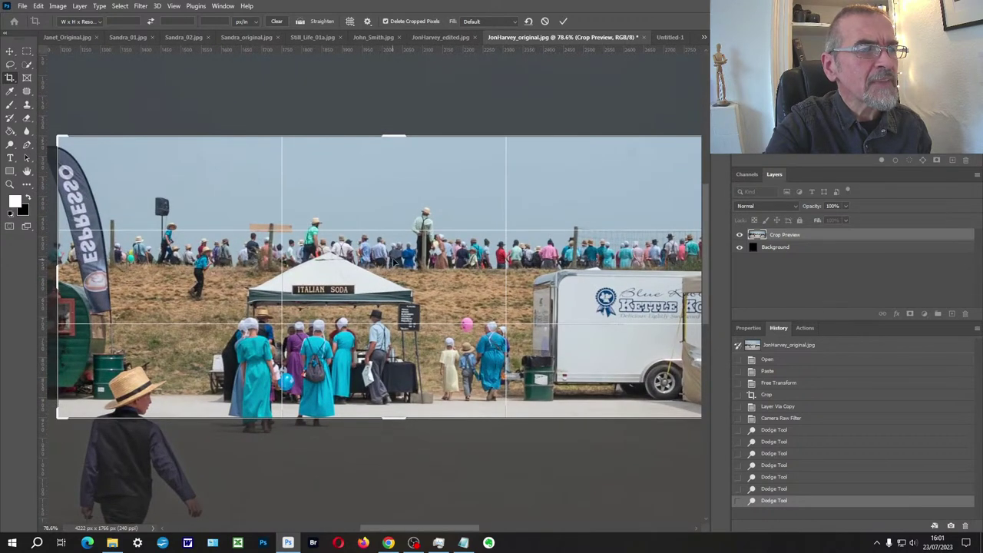
drag(394, 261, 399, 239)
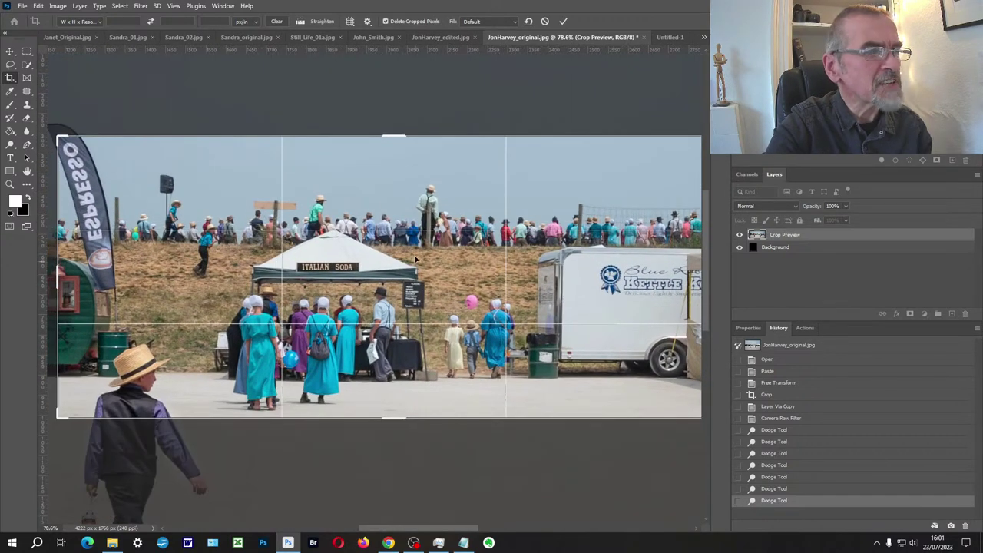
drag(421, 273, 404, 231)
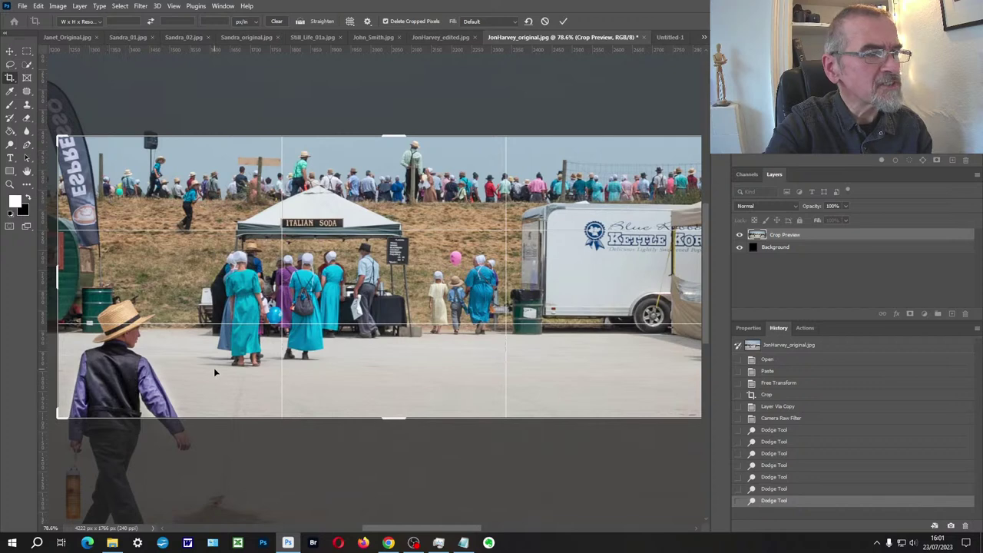
drag(214, 372, 210, 374)
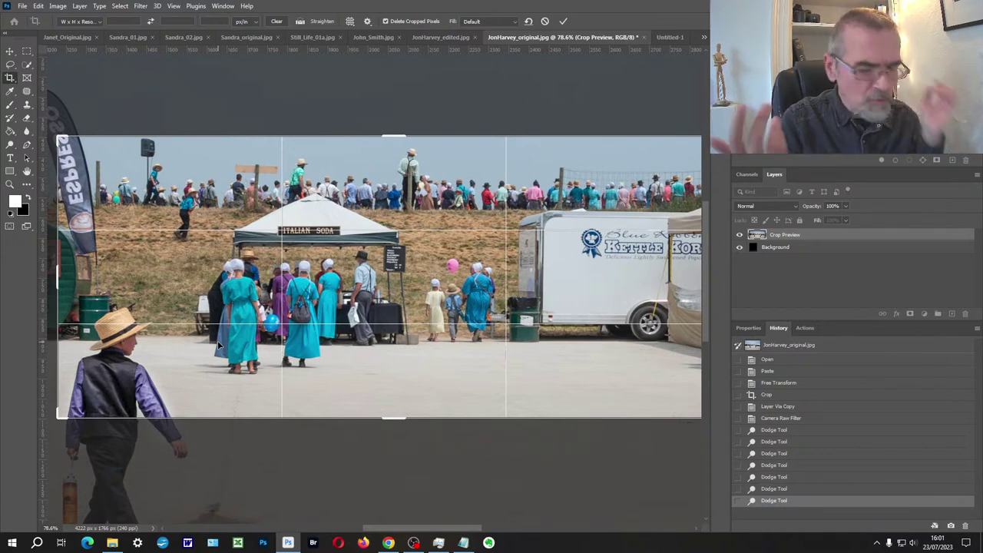
scroll(235, 341, down, 1)
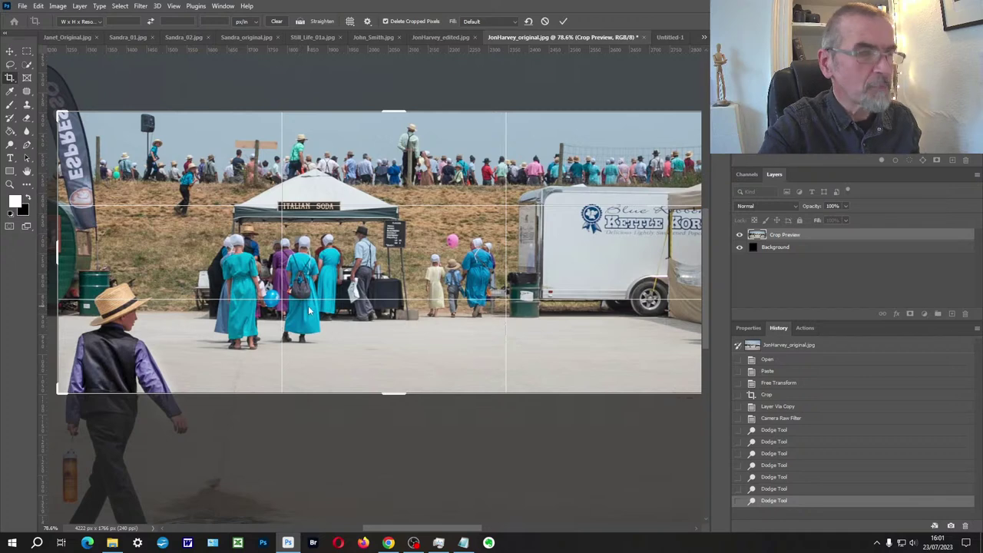
key(alt+space)
key(Escape)
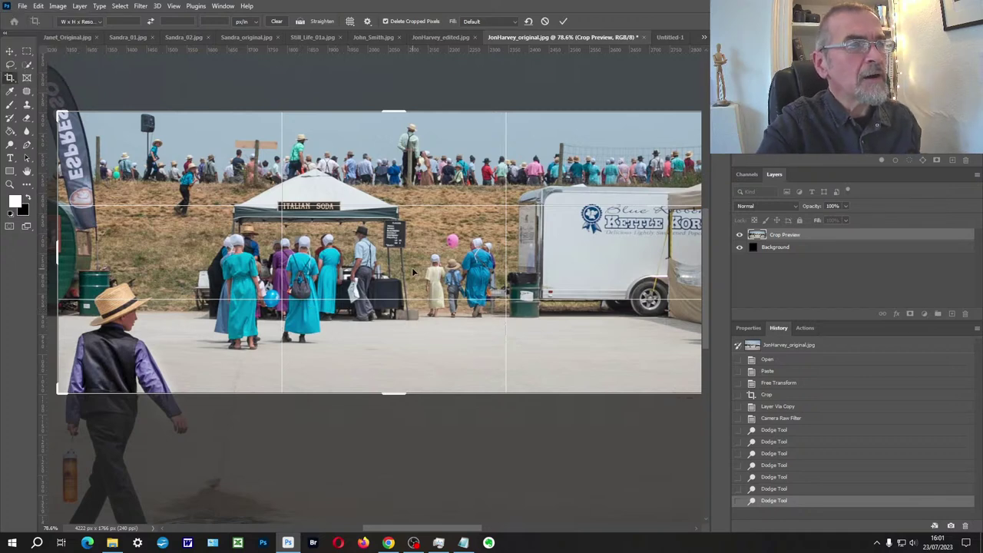
- Try shifting the tight crop towards the boy with the blue bottle, apply it, and undo the crop
scroll(412, 267, down, 5)
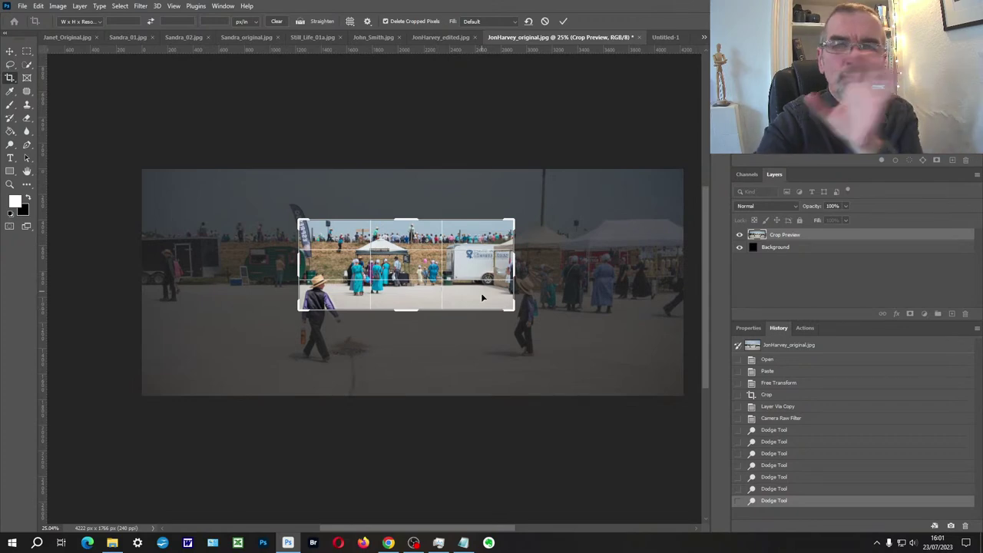
drag(445, 279, 289, 313)
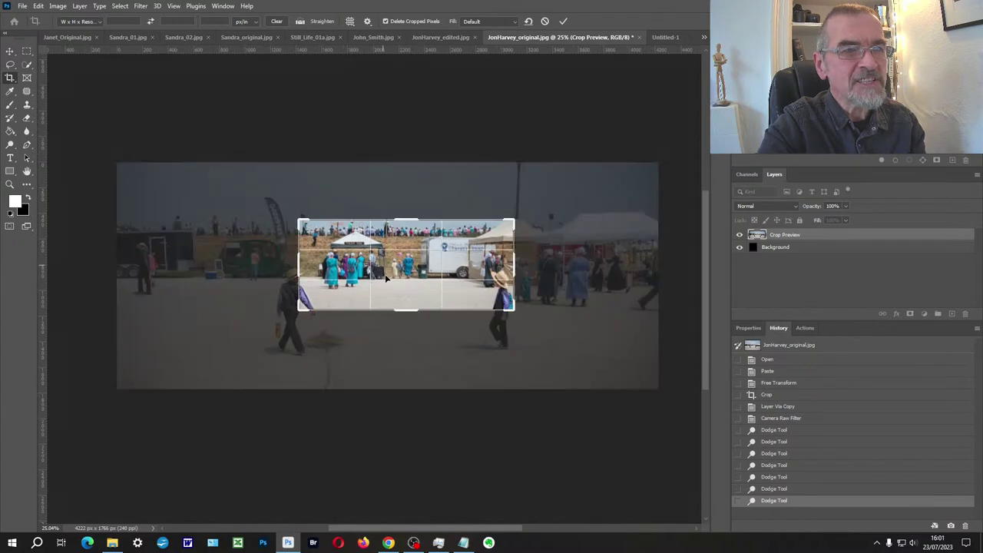
scroll(399, 282, down, 2)
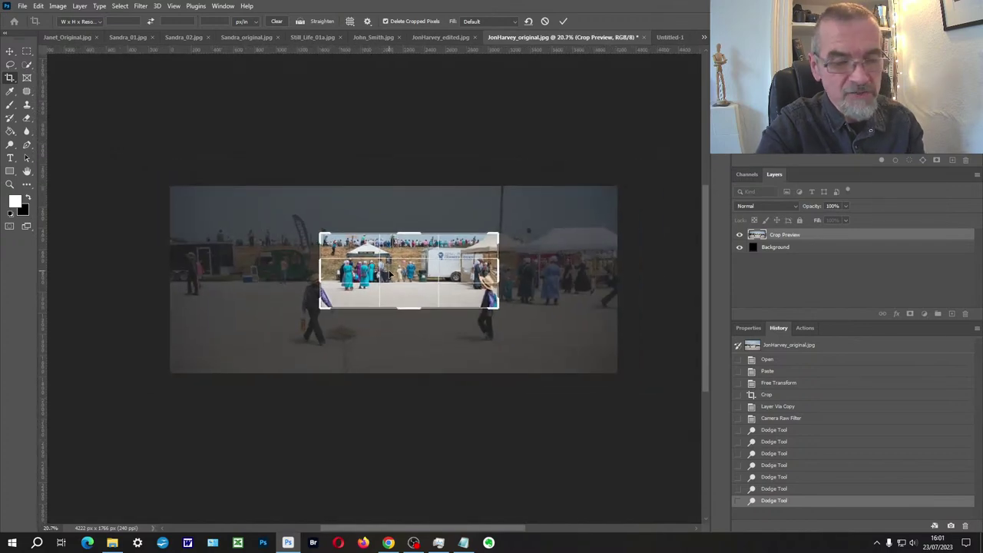
key(Return)
key(ctrl+z)
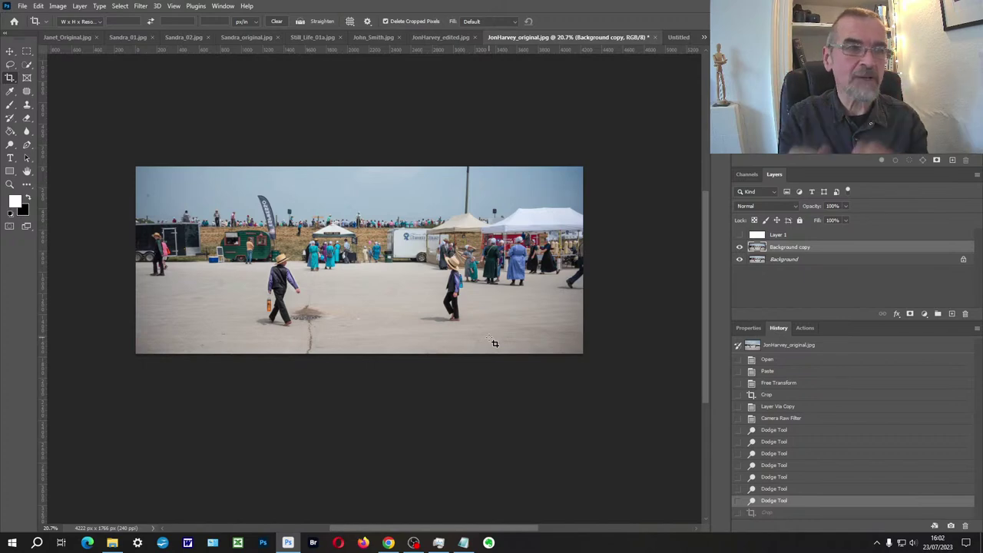
- Crop the panorama around the full figures of both walking boys, trimming the sides, the upper sky and a little foreground
click(10, 78)
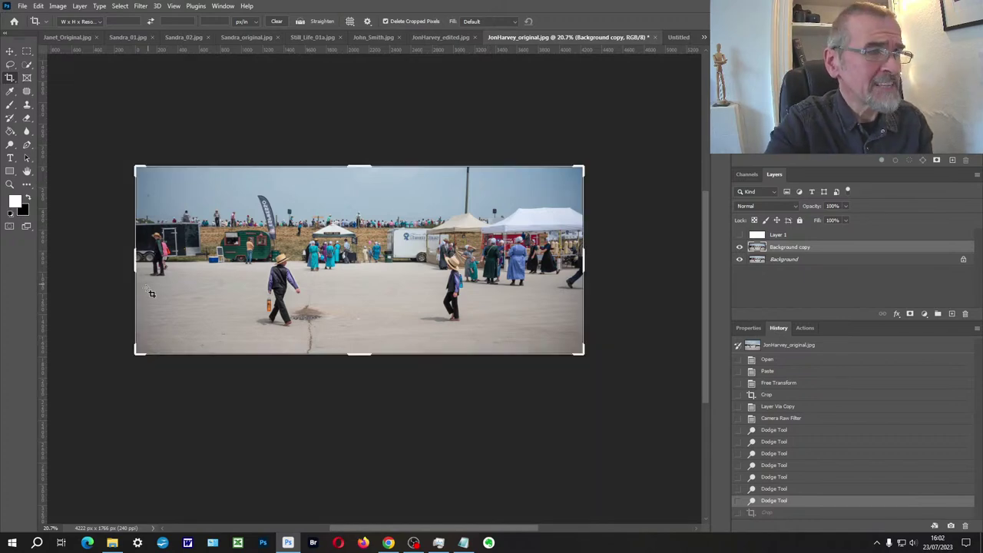
drag(129, 255, 195, 255)
drag(527, 269, 471, 270)
drag(360, 169, 360, 201)
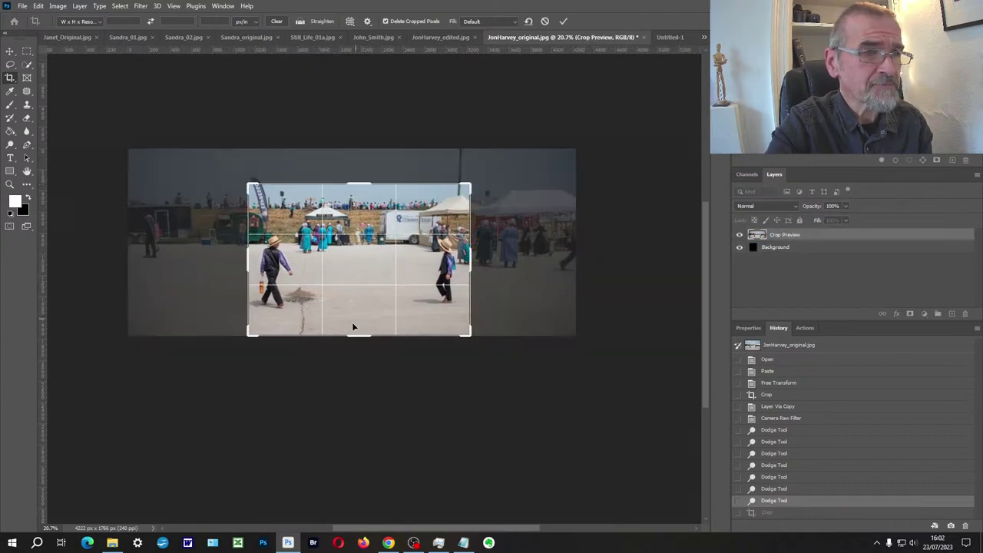
drag(355, 334, 356, 325)
key(Return)
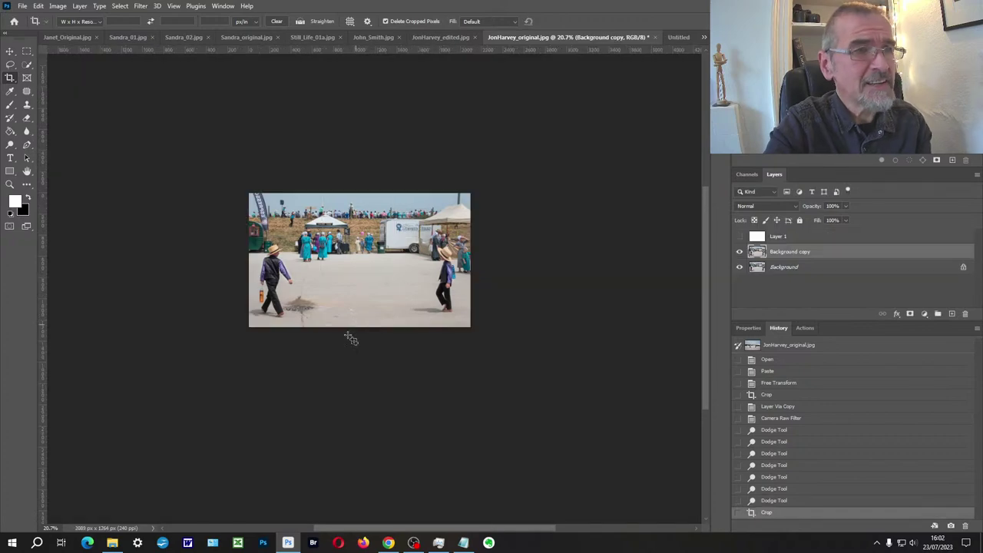
- Examine the cropped composition of the two boys at 50% magnification
click(10, 184)
click(300, 238)
click(300, 237)
click(301, 237)
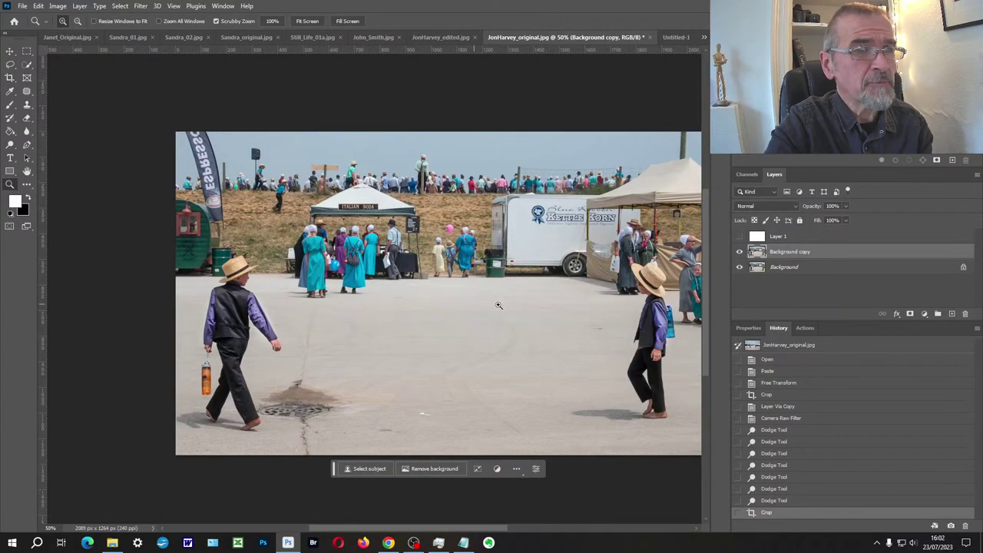
drag(495, 301, 436, 288)
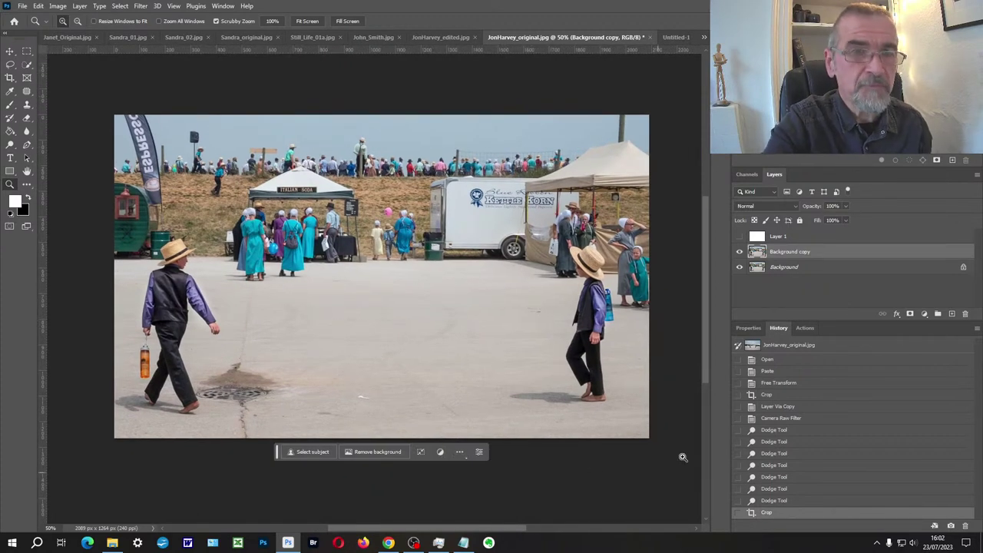
- Revert the photo to its Camera Raw Filter history state, discarding the dodging and the crop
click(779, 418)
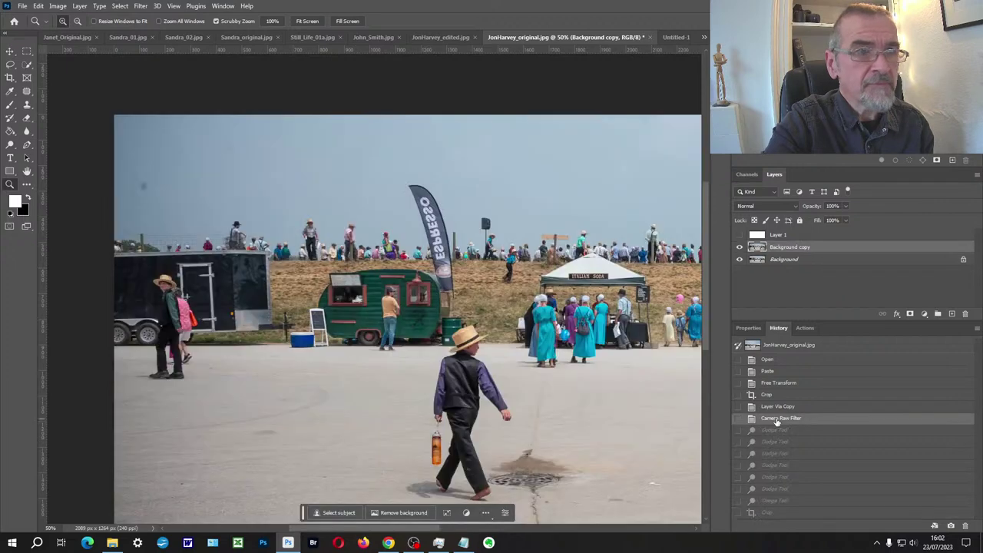
scroll(368, 375, down, 5)
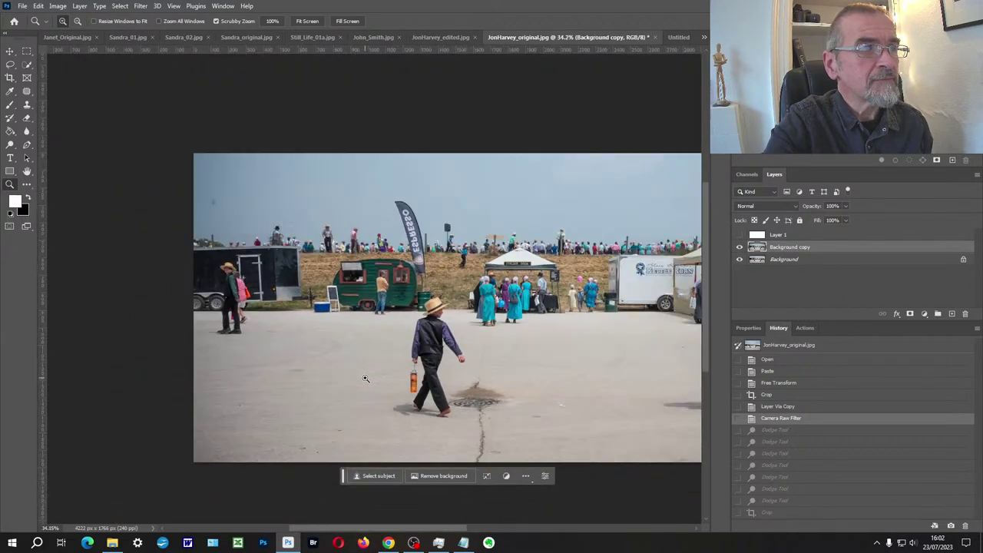